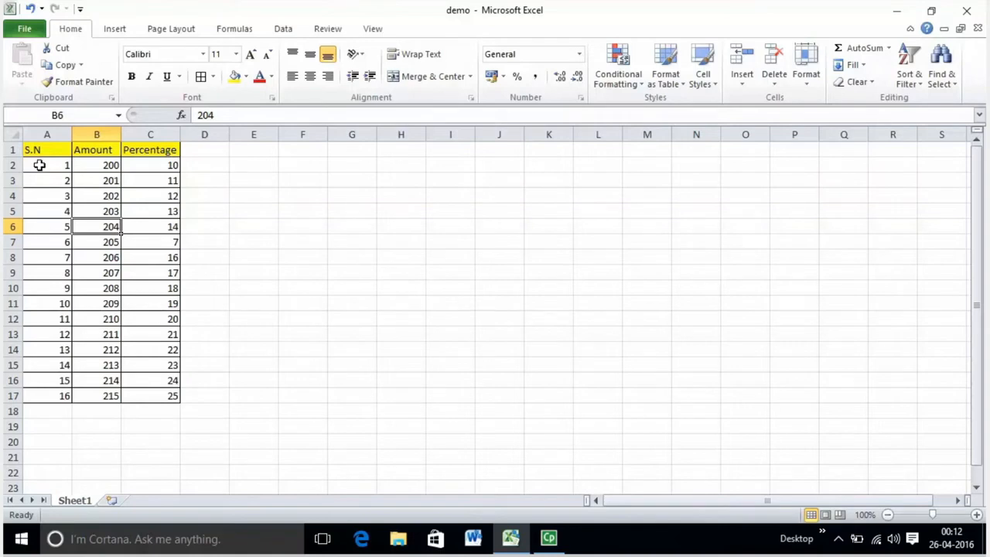
Select cell A3 and move the active cell two columns across to C3.
click(41, 165)
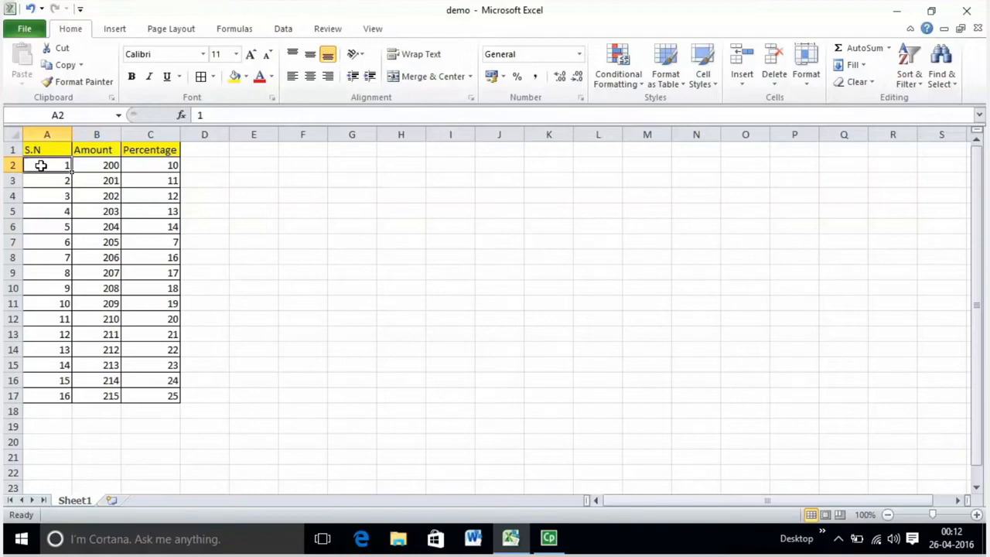
click(48, 179)
key(Right)
key(Right)
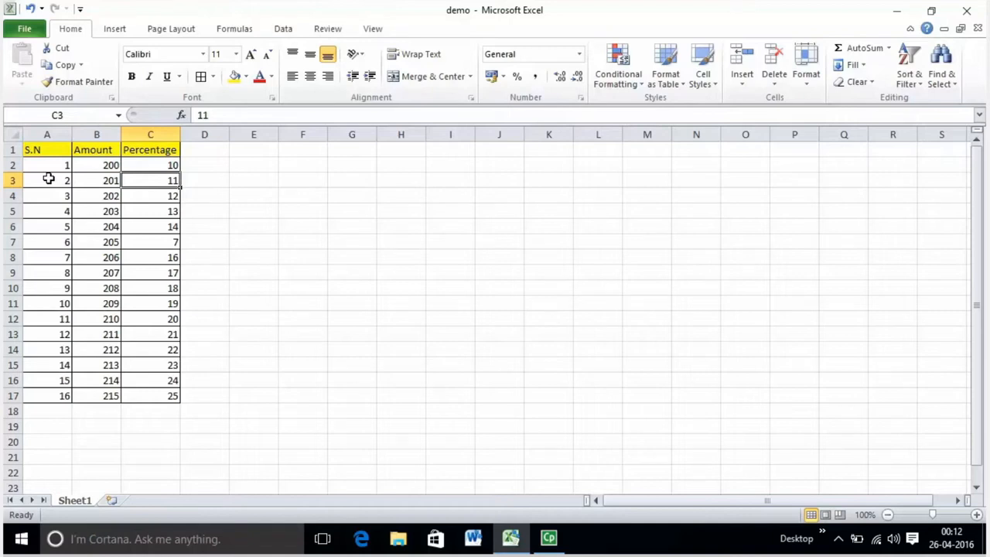
Select the S.N values in A2:A17 by extending the selection down from A2 one cell at a time.
click(41, 161)
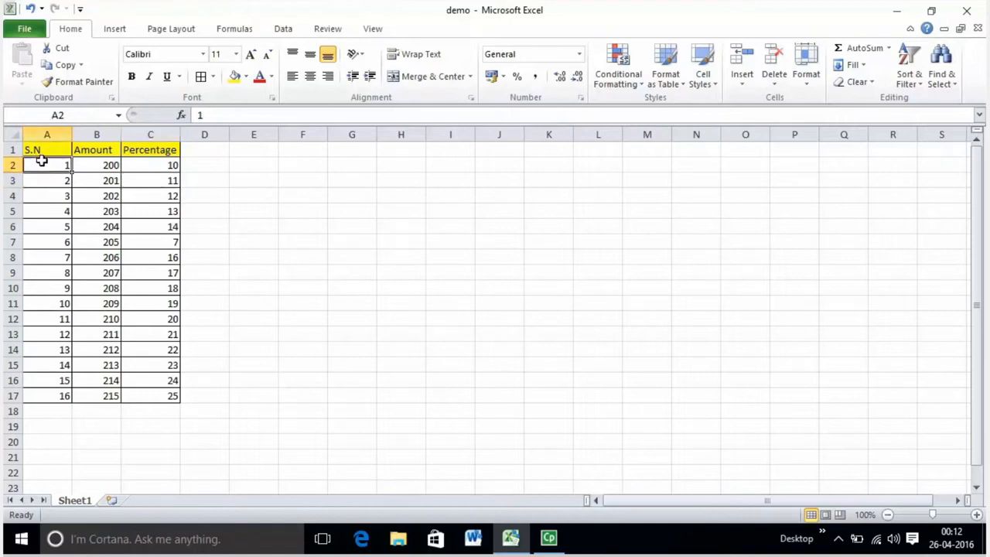
key(shift+Down)
key(shift+Down)
key(shift+Down)
key(shift+Down)
key(shift+Down)
key(shift+Down)
key(shift+Down)
key(shift+Down)
key(shift+Down)
key(shift+Down)
key(shift+Down)
key(shift+Down)
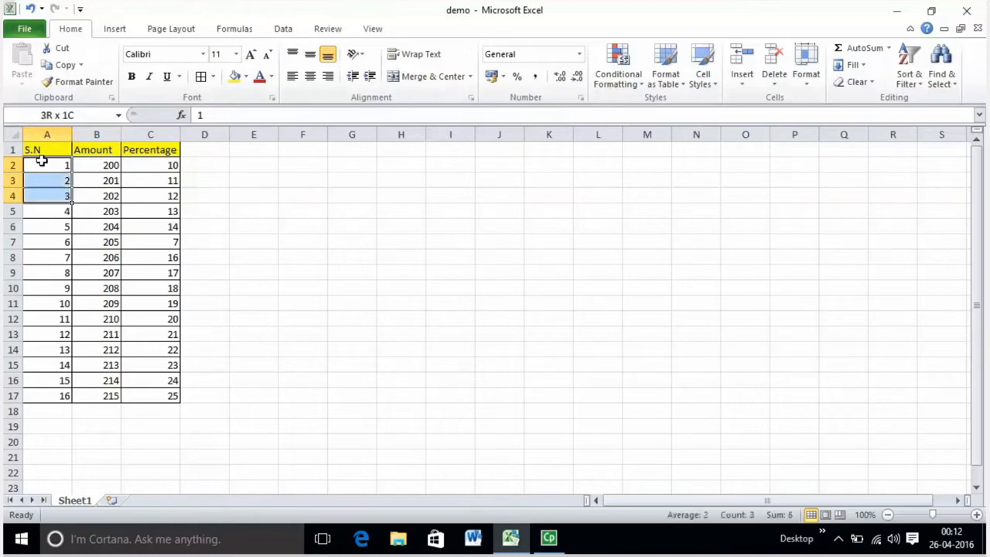
key(shift+Down)
key(shift+Down)
key(shift+Down)
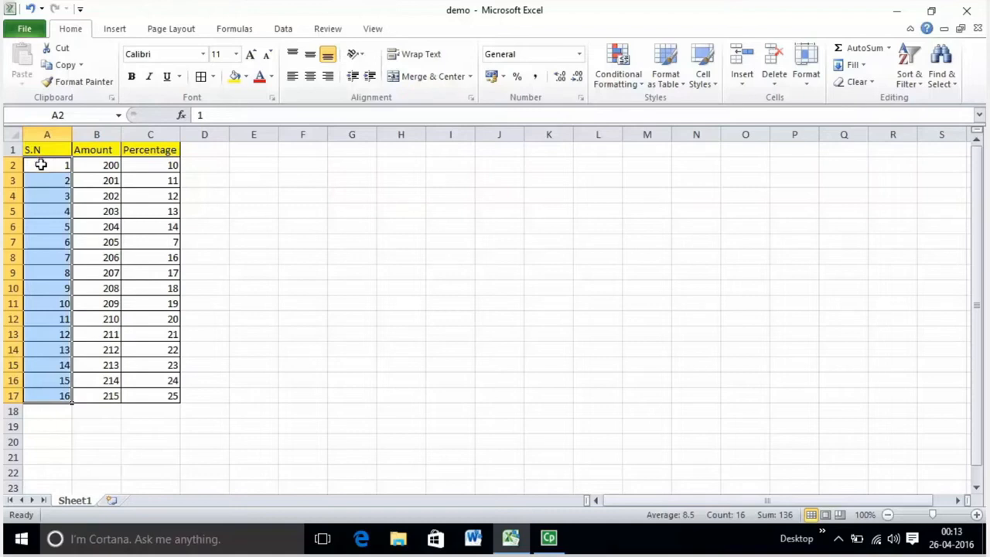
Turn on Extend Selection mode at A2 and extend the selection down to A17.
click(41, 165)
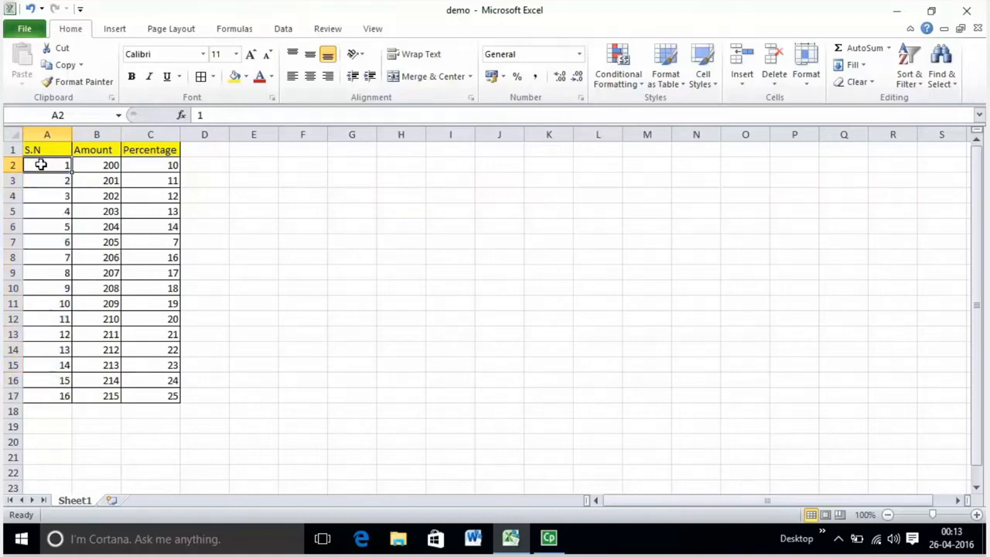
key(F8)
key(Down)
key(Down)
key(Down)
key(Down)
key(Down)
key(Down)
key(Down)
key(Down)
key(Down)
key(Down)
key(Down)
key(Down)
key(Down)
key(Down)
key(Down)
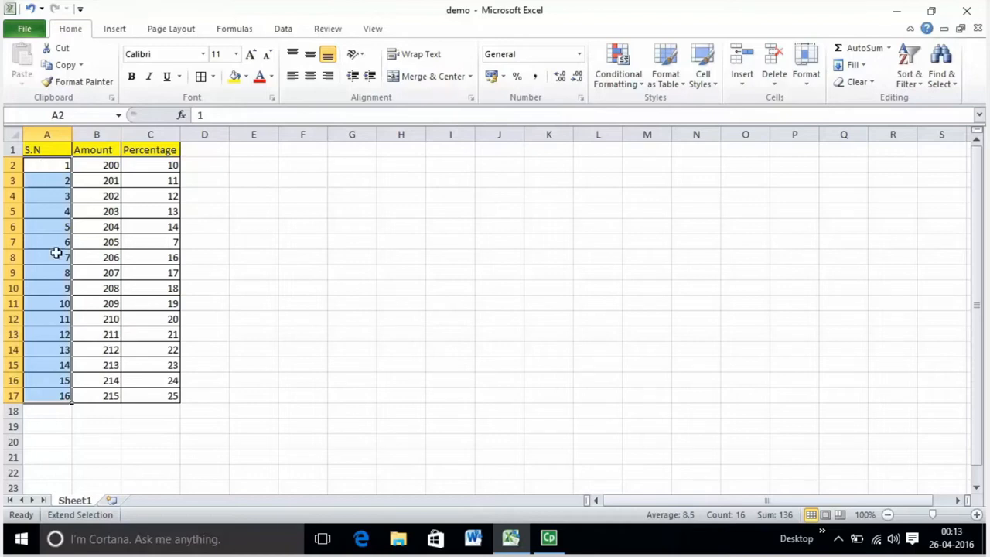
Collapse the selection to A2 and extend it down to A17 again with Extend Selection mode still on.
click(42, 164)
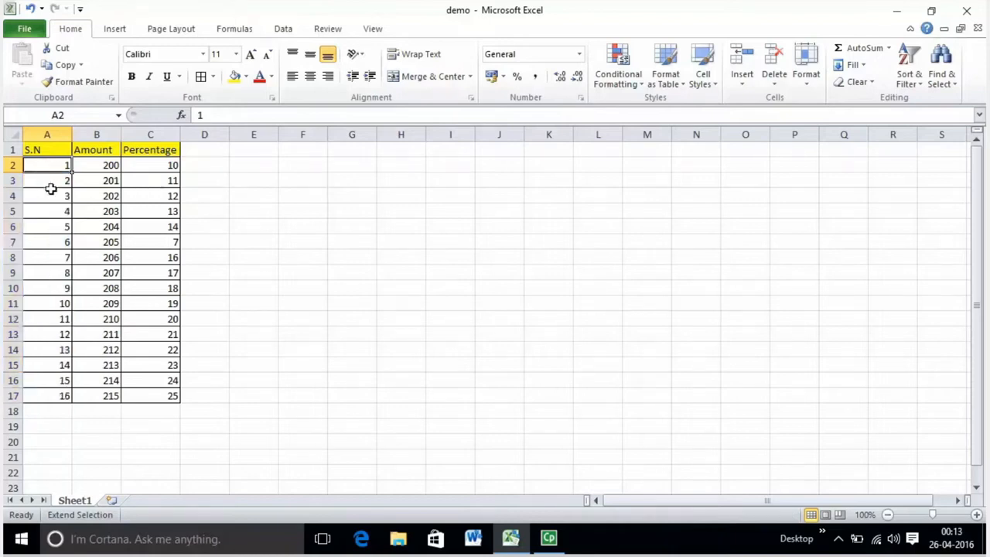
key(Down)
key(Down)
key(Down)
key(Down)
key(Down)
key(Down)
key(Down)
key(Down)
key(Down)
key(Down)
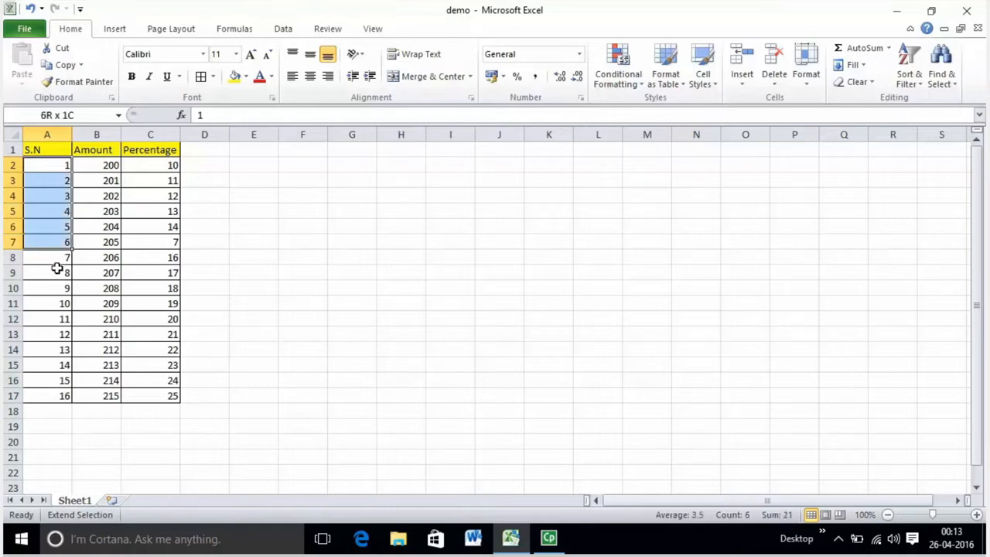
click(60, 396)
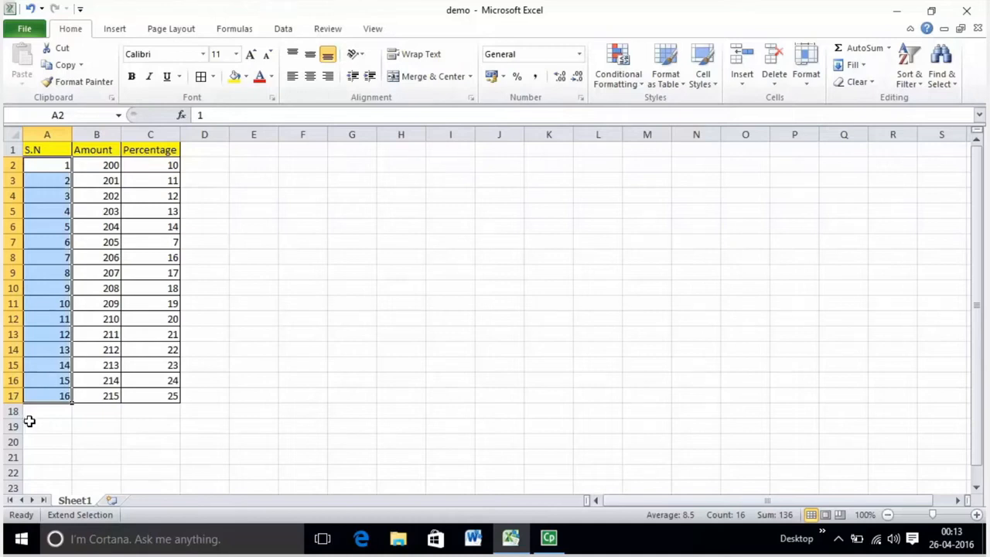
Select the entire worksheet, and reduce the selection back to cell A2.
click(35, 148)
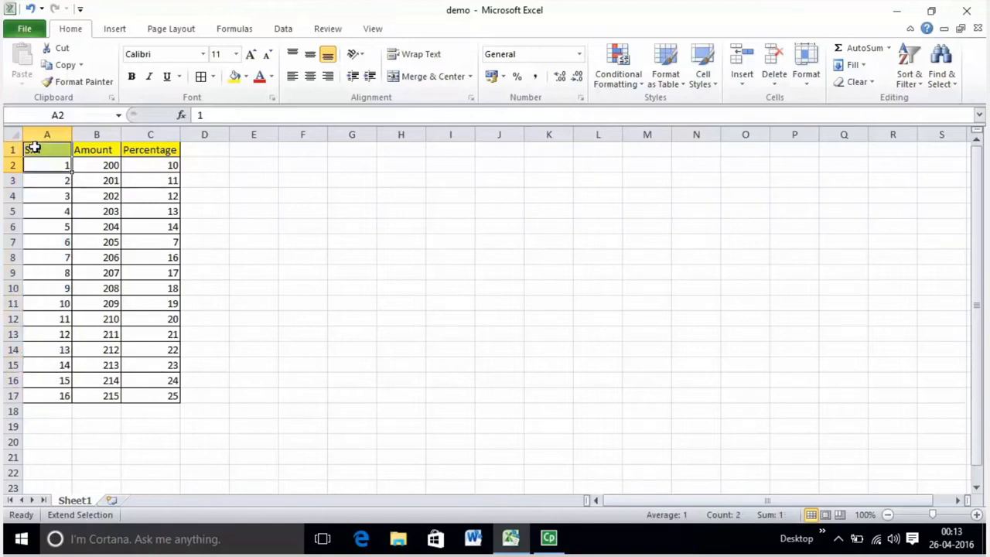
key(ctrl+a)
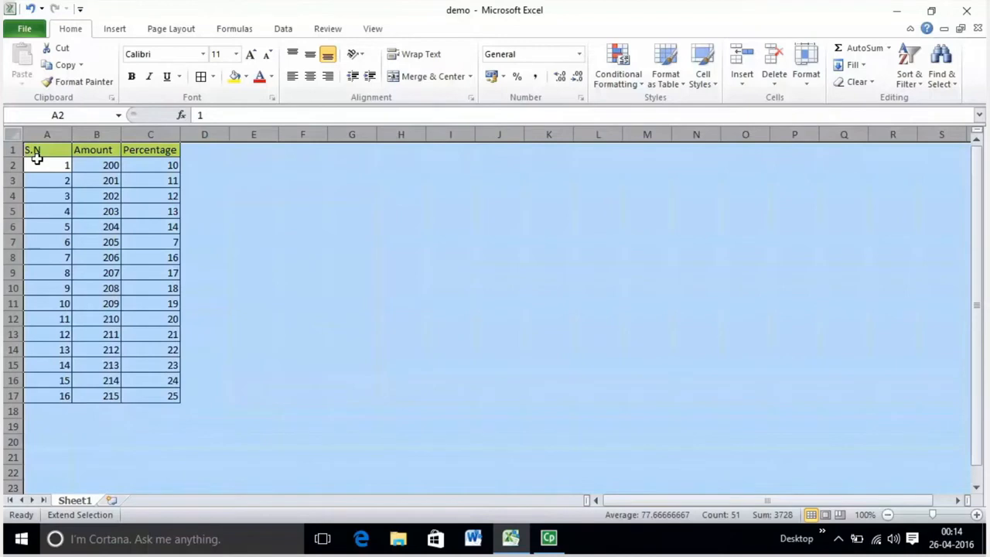
click(36, 160)
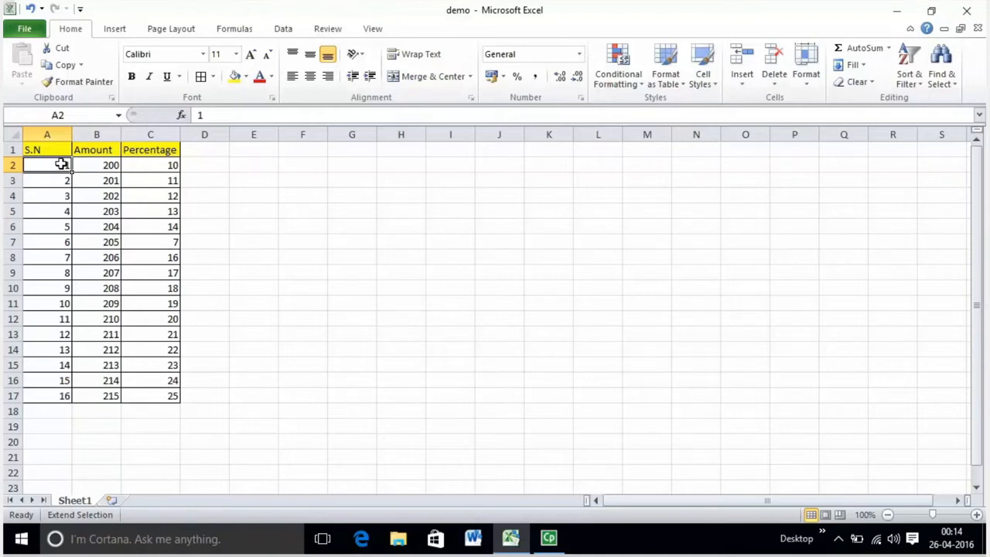
Extend the selection from A2 over the S.N and Amount values to cover A2:B17.
key(alt+Tab)
key(Escape)
key(Right)
key(Down)
key(Down)
key(Down)
key(Down)
key(Down)
key(Down)
key(Down)
key(Down)
key(Down)
key(Down)
key(Down)
key(Down)
key(Down)
key(Down)
key(Down)
key(Down)
key(Down)
key(Down)
key(Down)
key(Down)
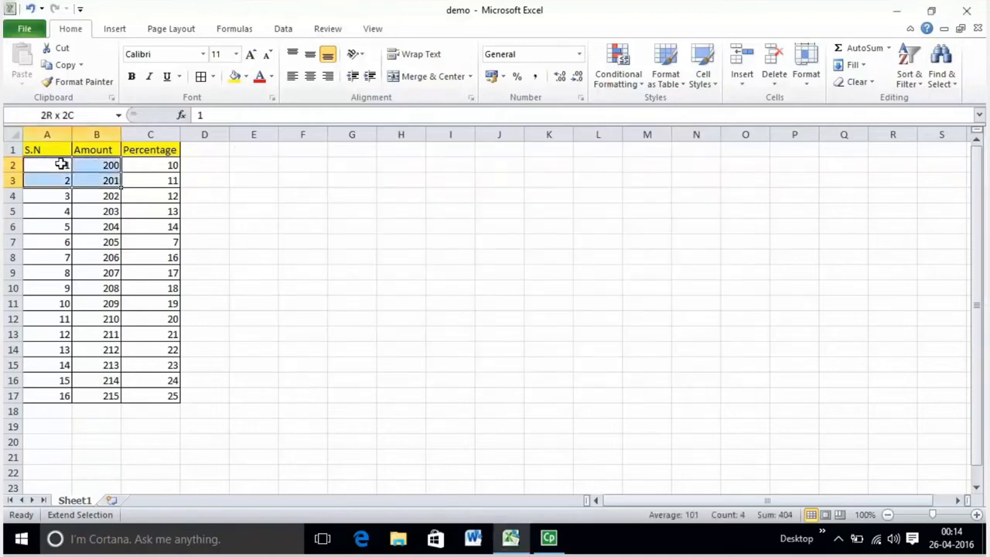
key(Up)
key(Up)
key(Up)
key(Up)
key(Up)
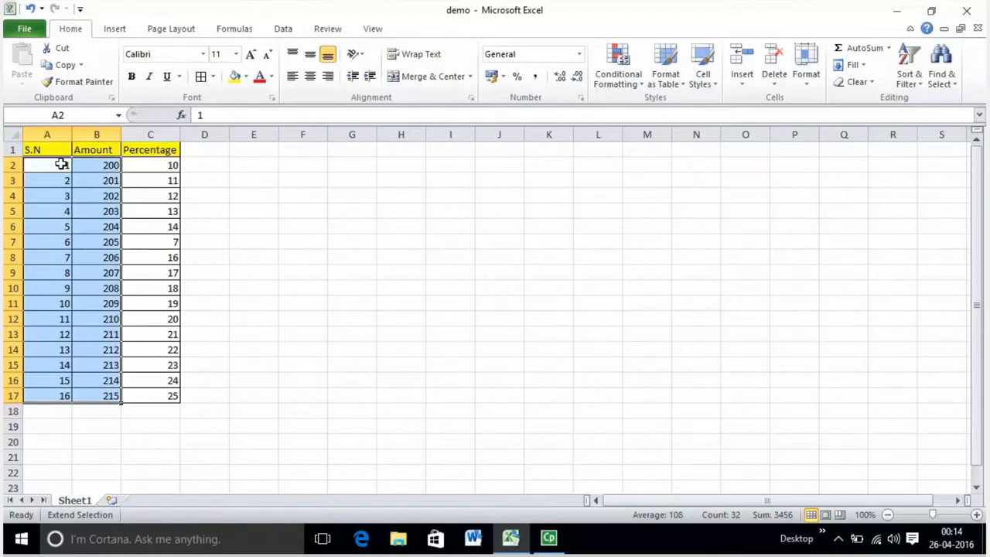
key(Return)
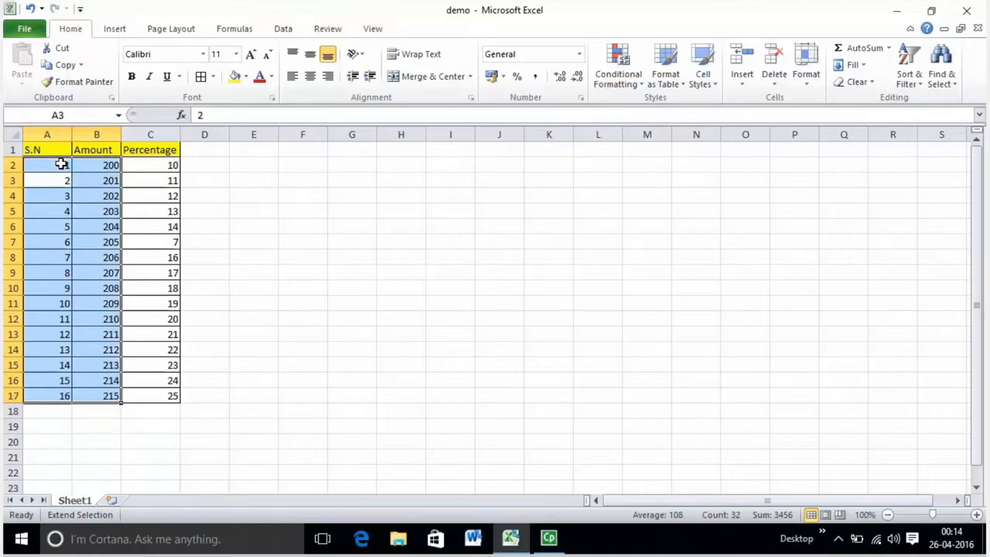
Make D3 the active cell and extend the selection from it to the Percentage header in C1.
right_click(211, 178)
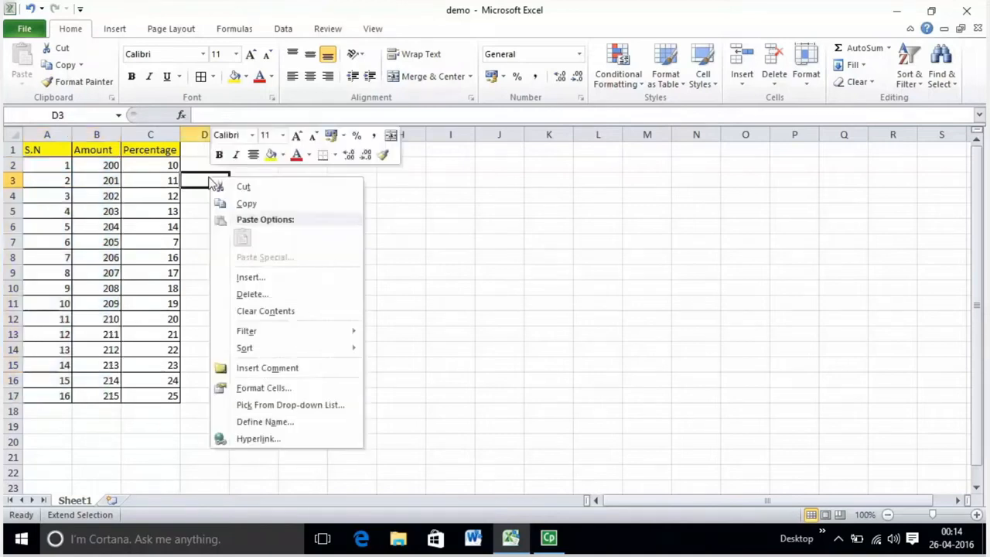
click(169, 196)
click(161, 151)
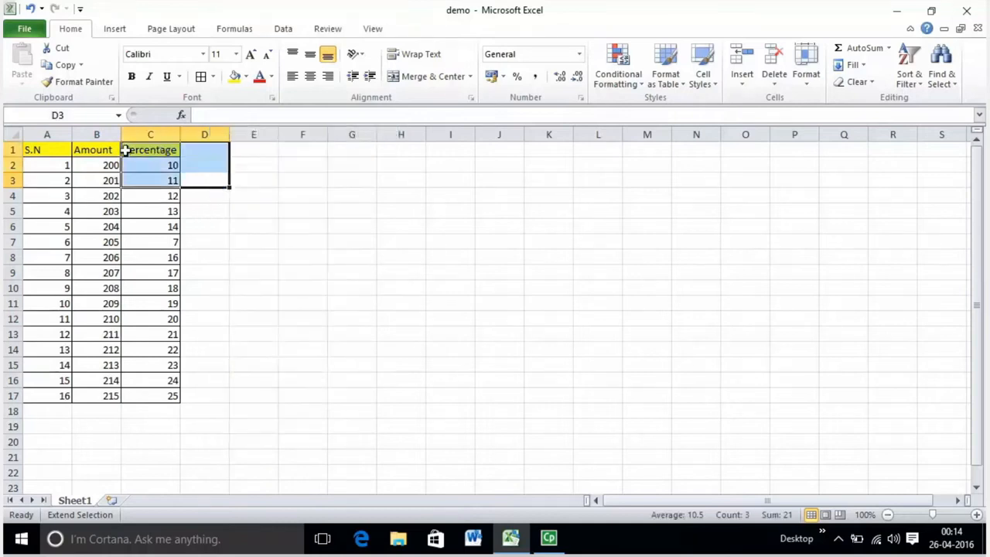
Extend the selection from D3 to the sheet's last row, and bring it back up to cover A1:D3.
drag(39, 148, 31, 225)
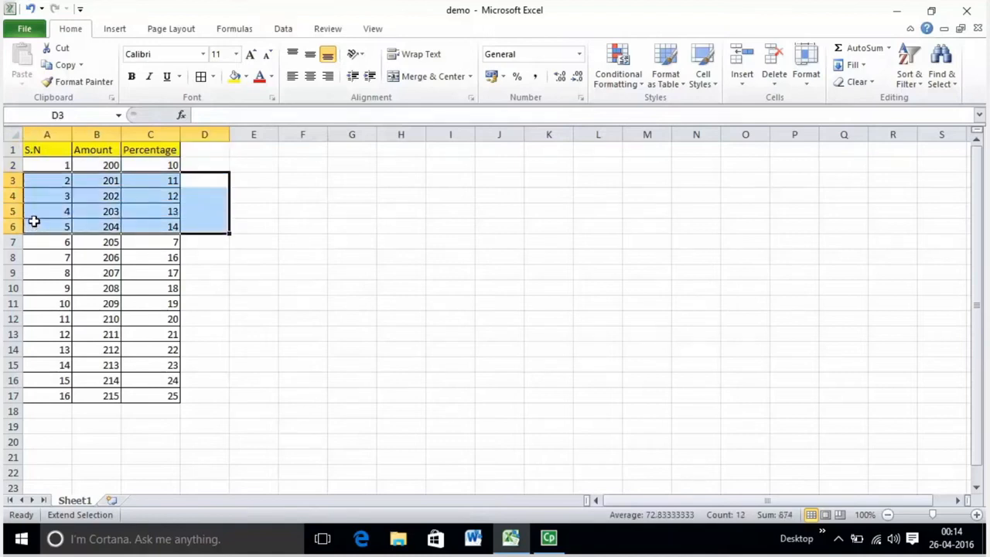
key(ctrl+shift+Down)
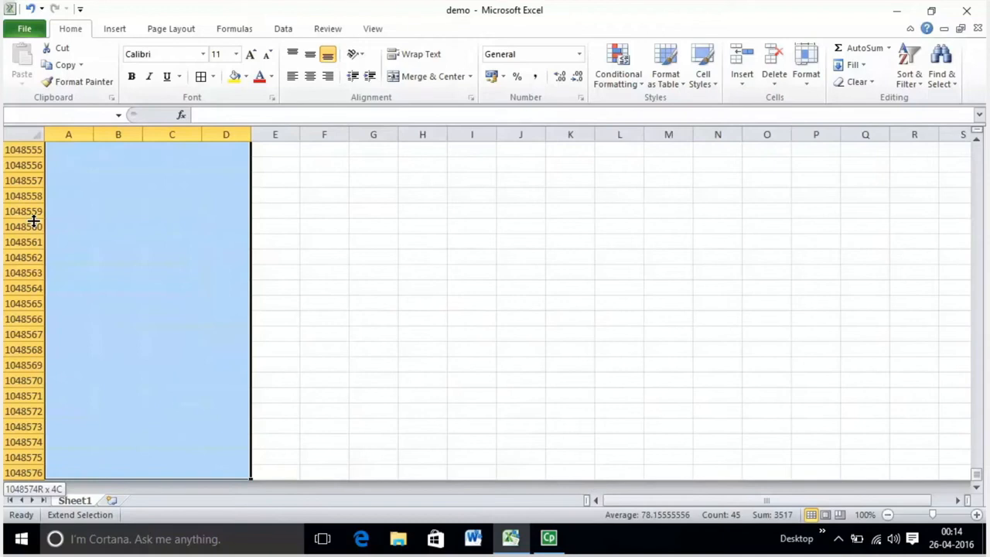
key(ctrl+shift+Home)
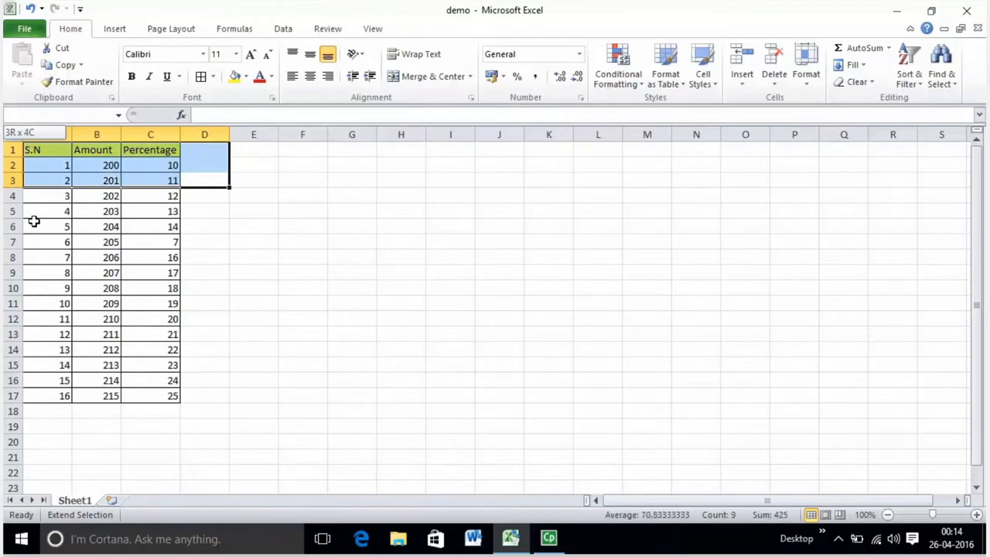
Shrink the selection to C1:D3, turn off Extend Selection mode, and select cell A6.
key(Right)
key(Right)
key(F8)
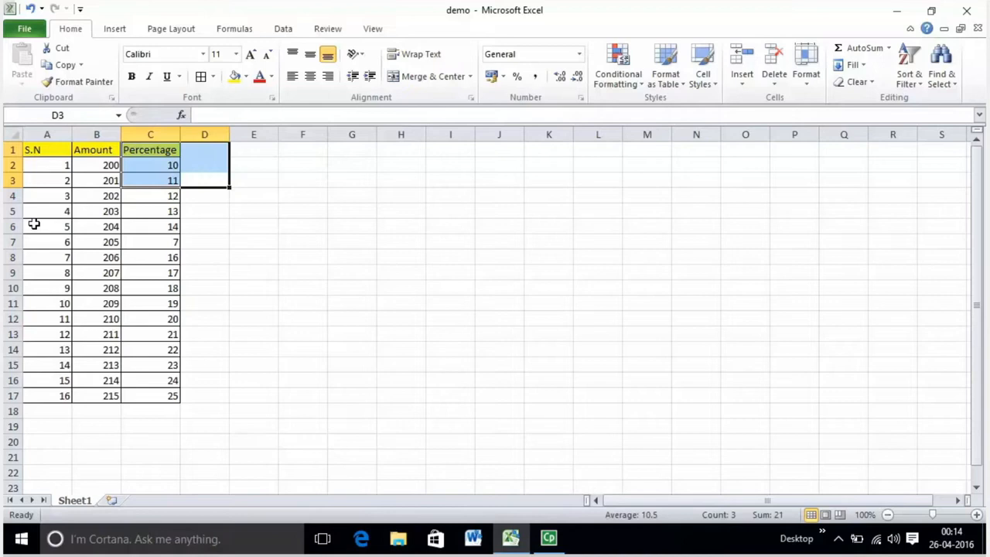
click(36, 226)
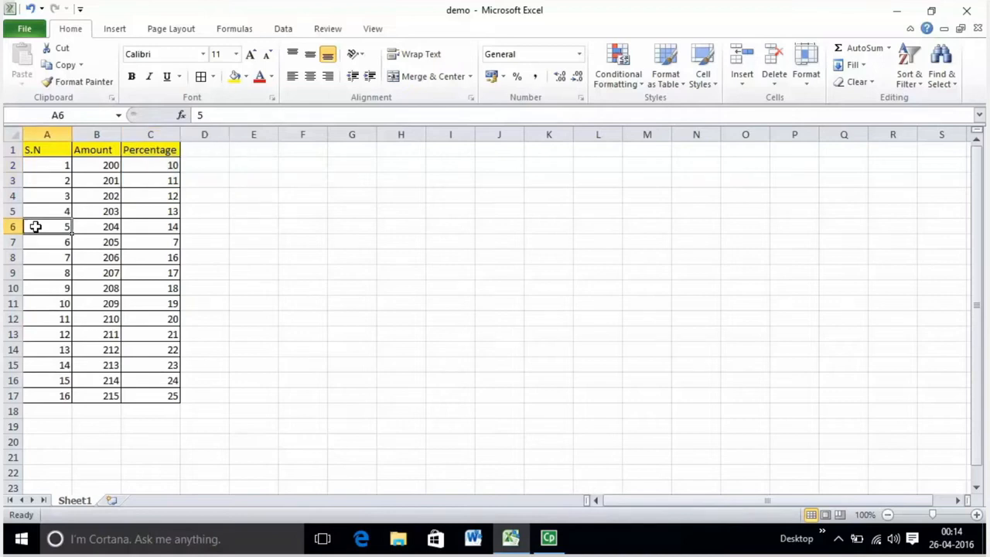
Select entire rows 1 through 17, and return to cell A1.
click(14, 151)
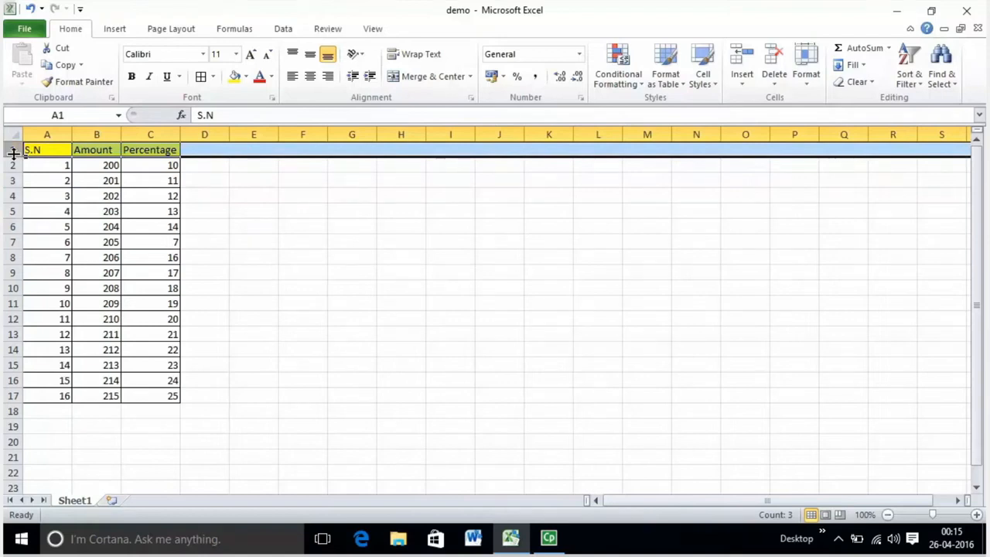
drag(14, 153, 13, 399)
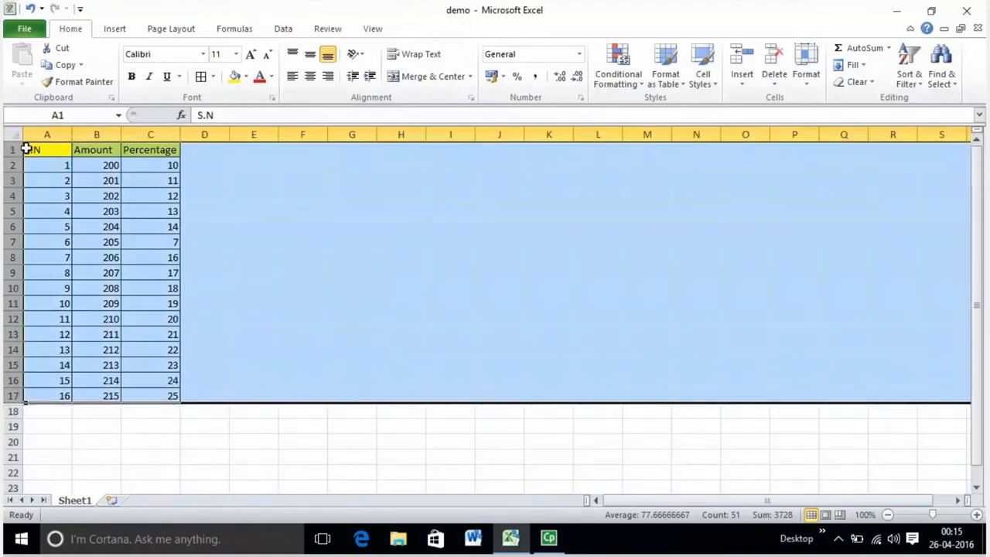
click(26, 150)
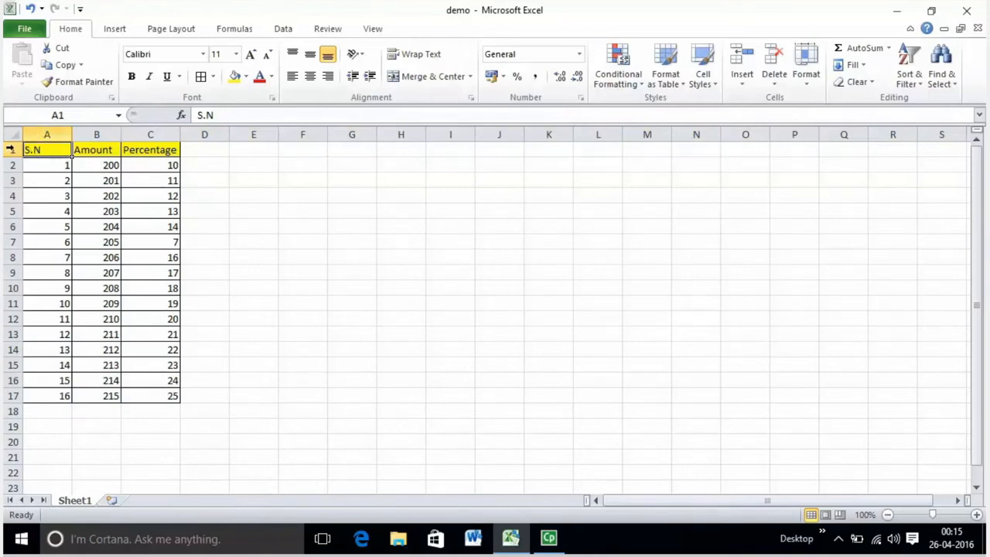
Select entire columns A, C and B together, and replace that selection with the table range A1:C17.
click(42, 132)
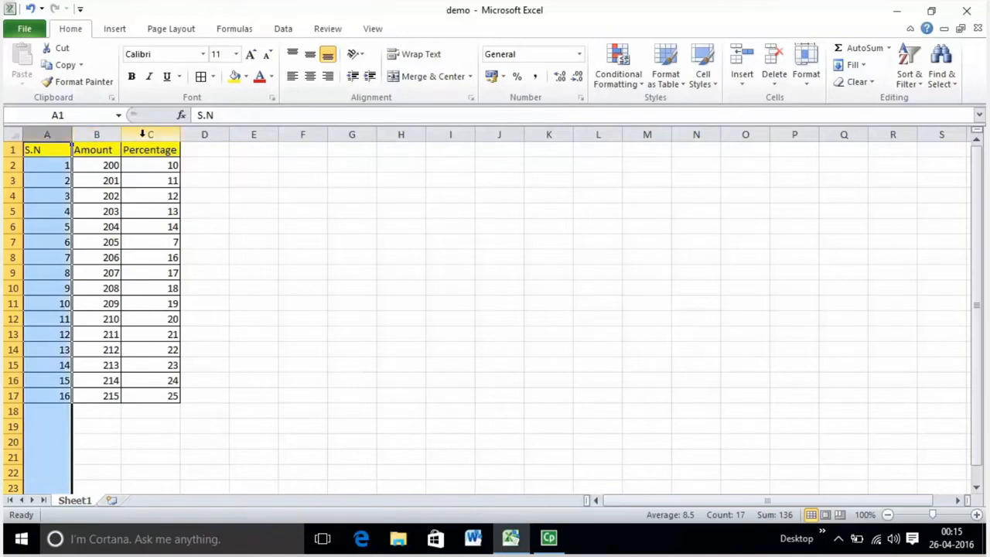
ctrl+click(155, 130)
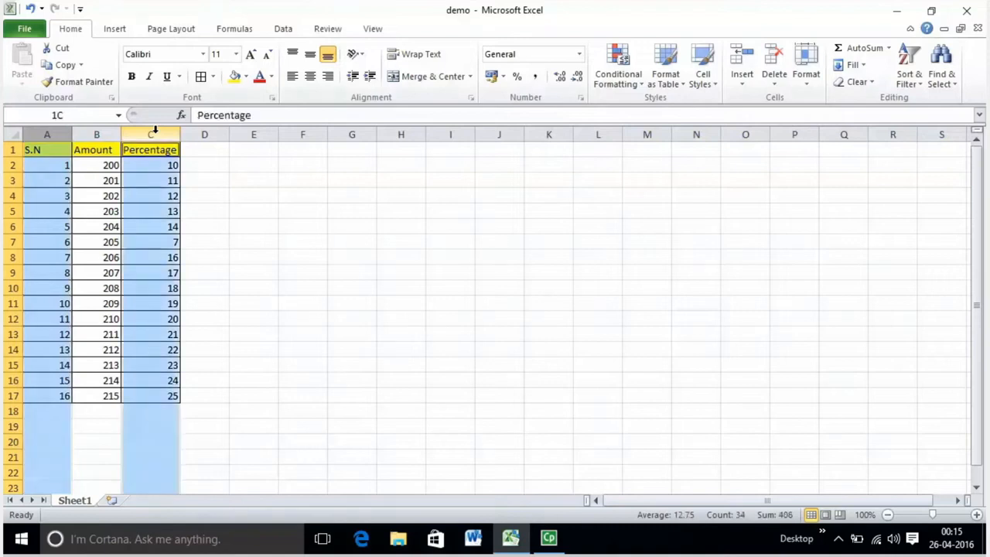
ctrl+click(109, 132)
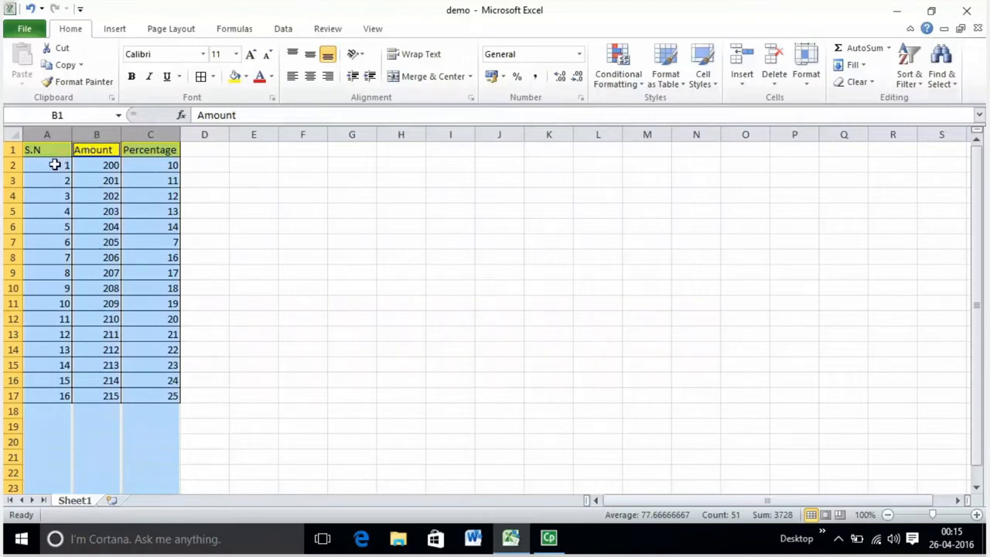
click(112, 290)
drag(35, 151, 170, 393)
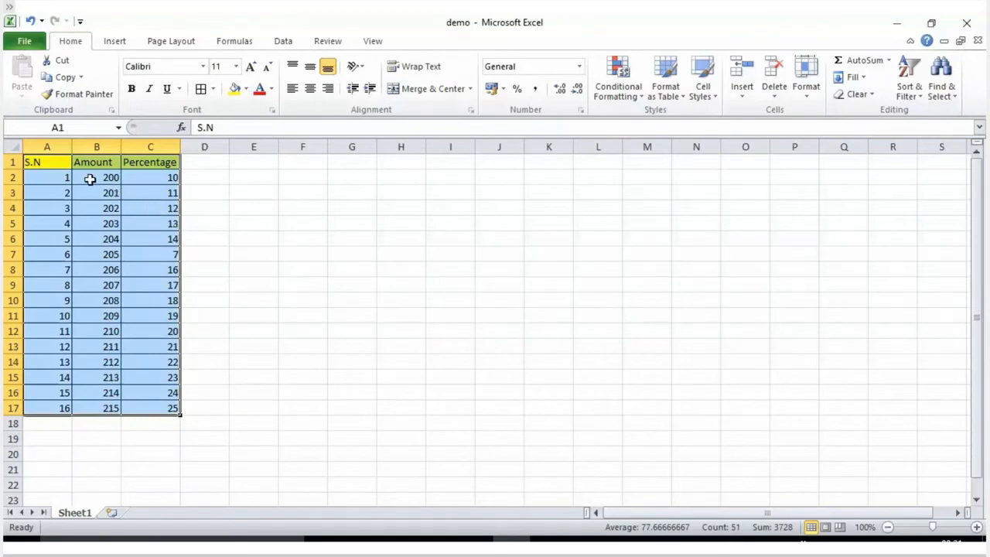
Move the S.N values in A2:A4 to D2:D4 by cutting and pasting, and undo the move.
click(64, 173)
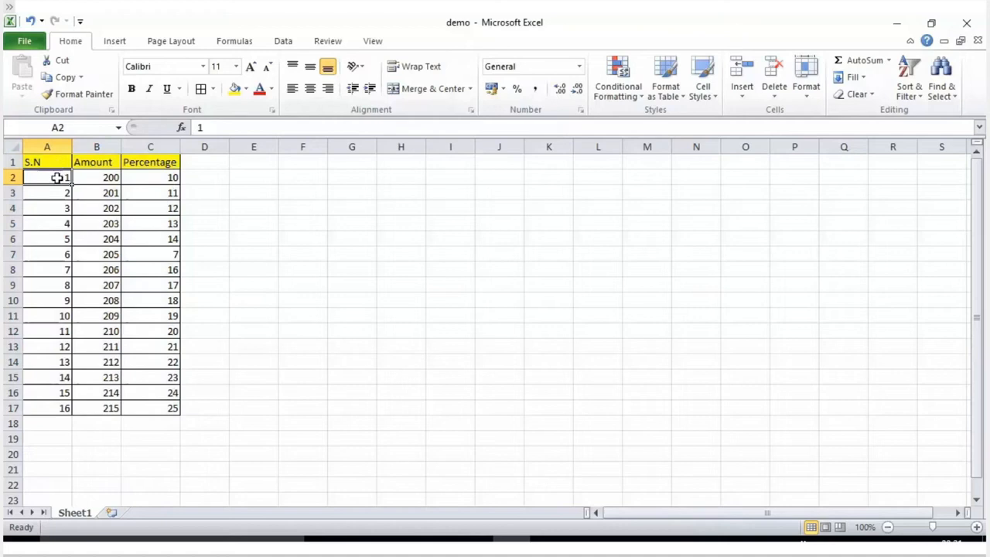
drag(58, 178, 69, 210)
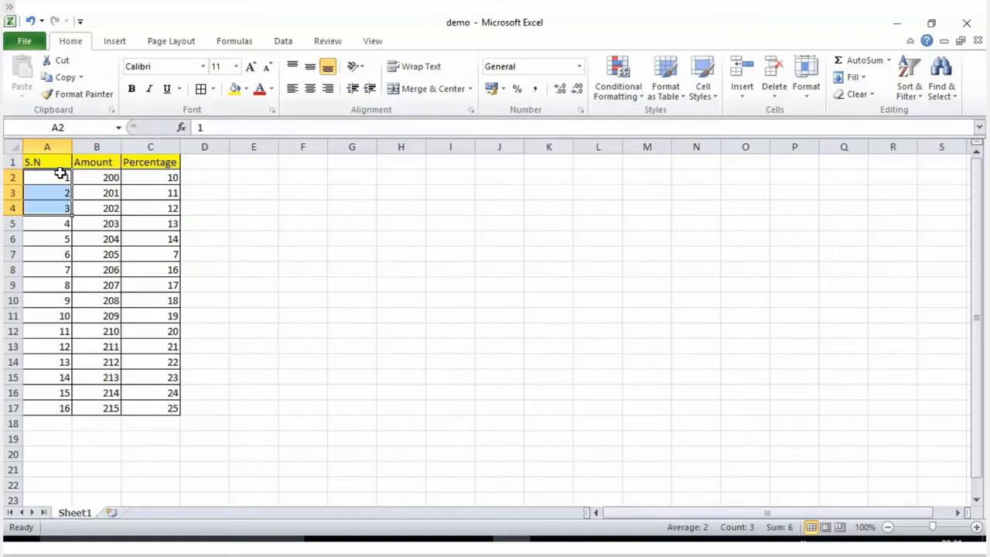
click(66, 60)
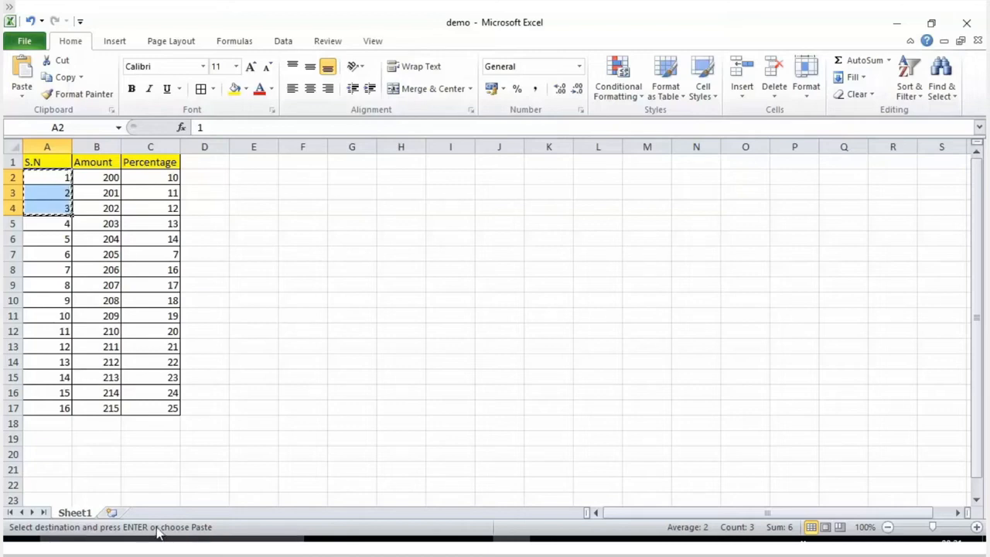
click(197, 163)
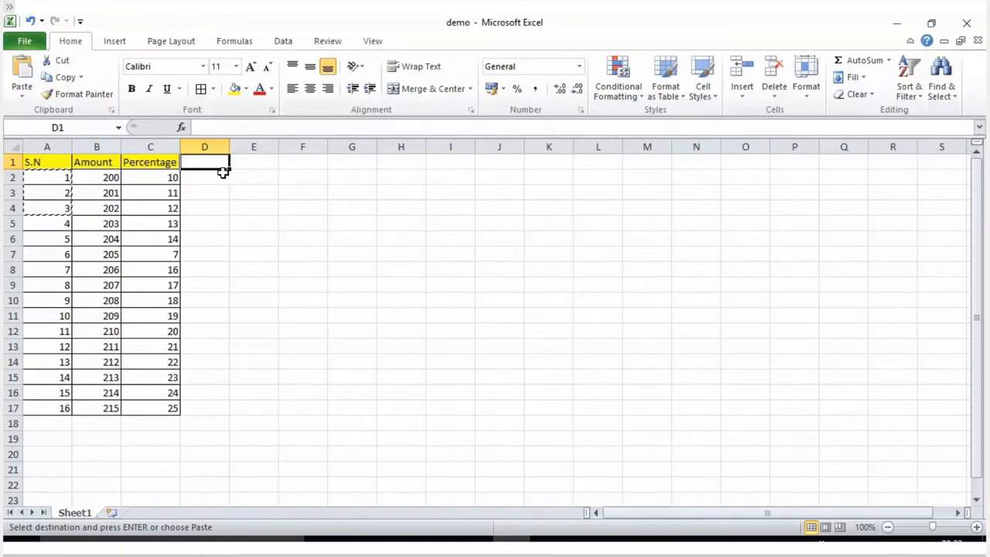
click(221, 172)
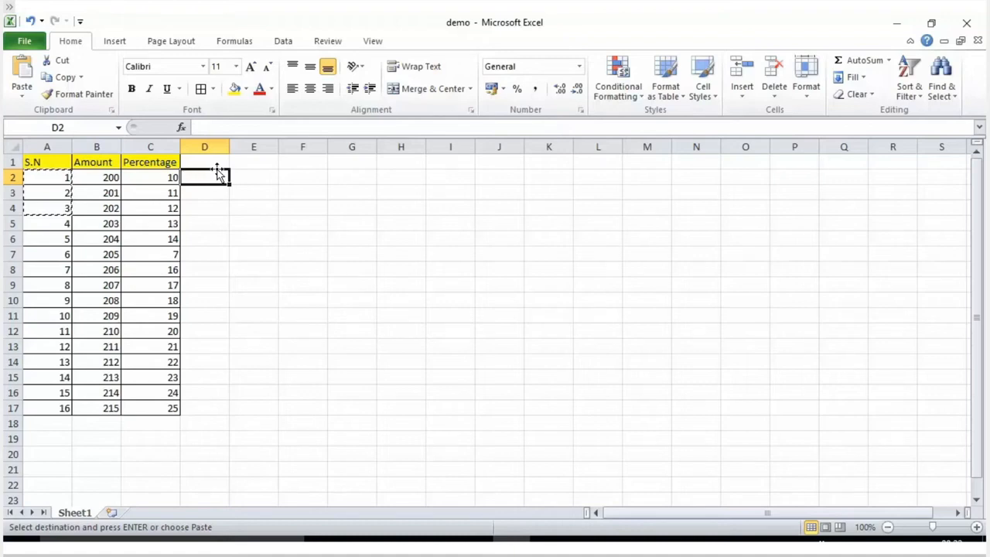
key(ctrl+v)
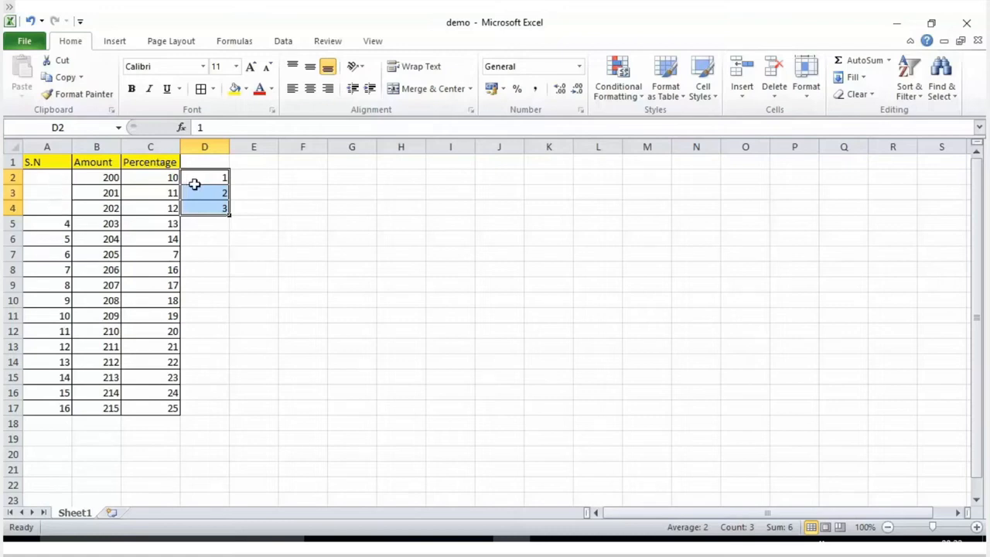
key(ctrl+z)
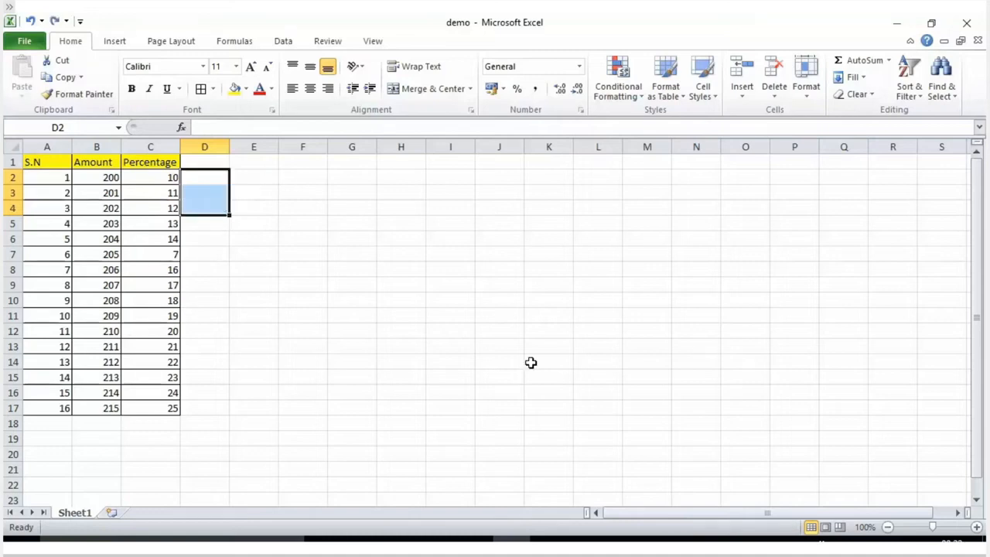
Copy the S.N values in A2:A8 and paste them into column D starting at D2.
click(54, 179)
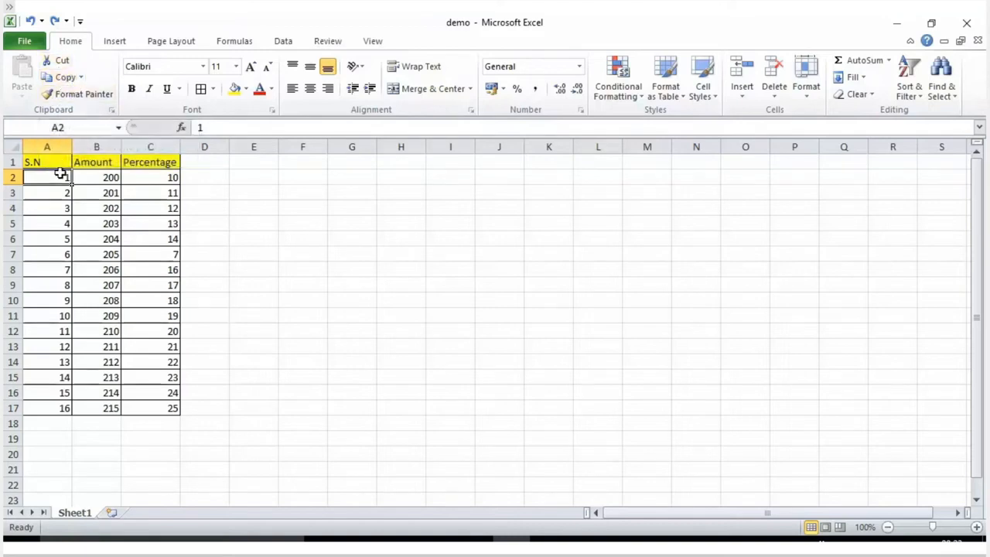
drag(60, 179, 69, 273)
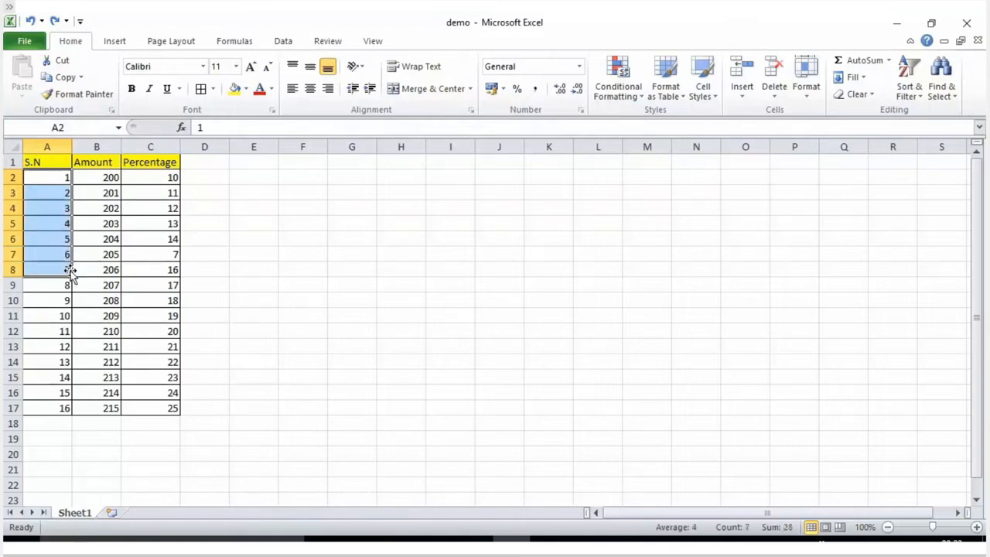
click(63, 79)
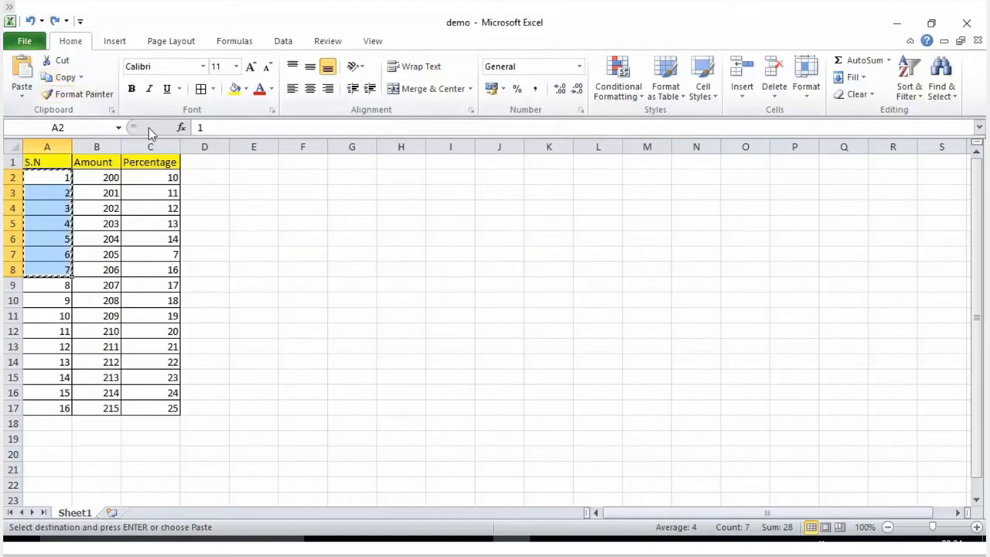
click(207, 174)
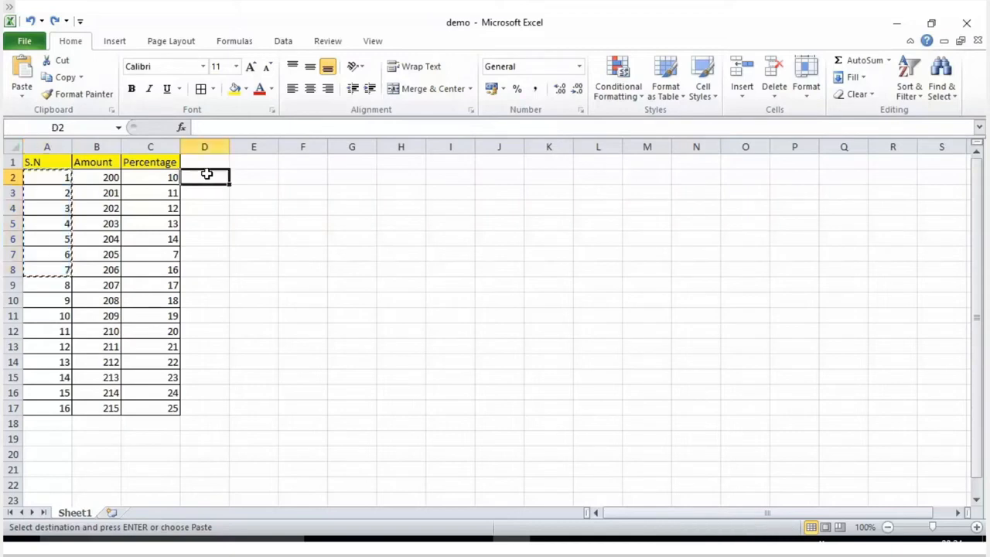
click(23, 89)
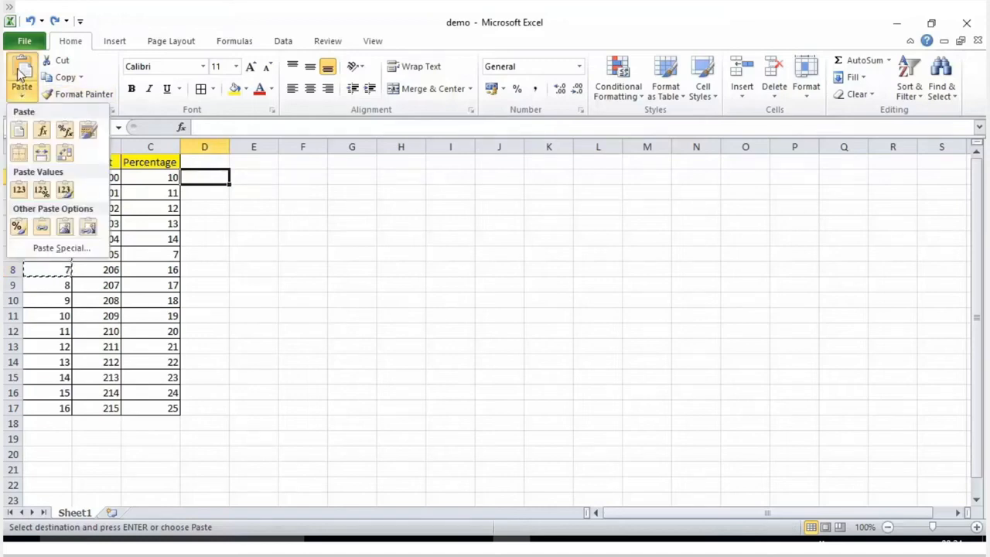
click(277, 202)
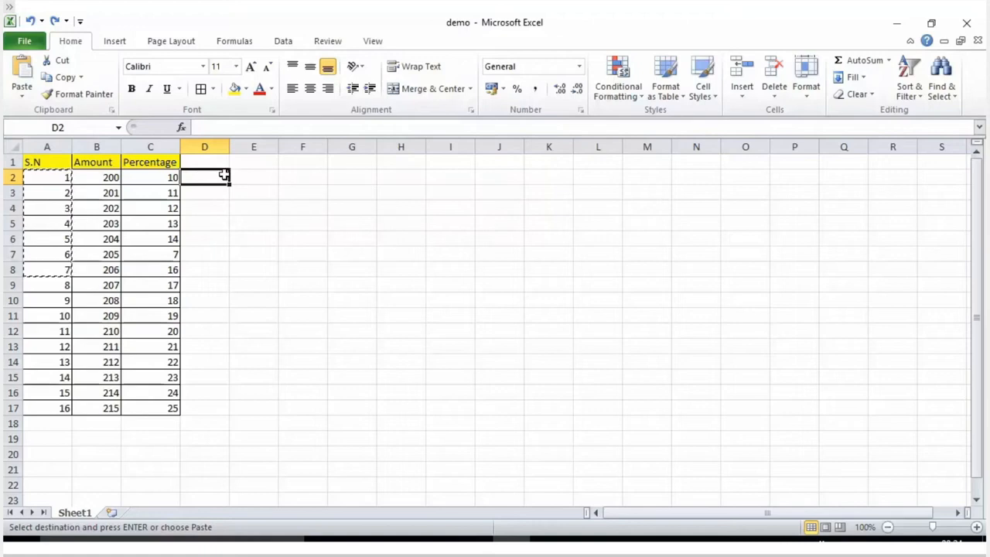
click(21, 74)
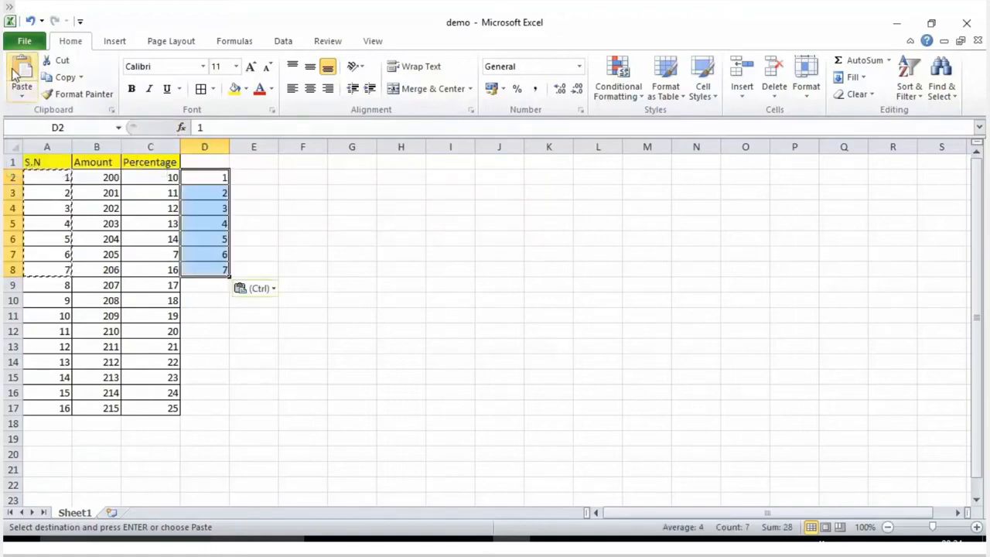
Paste the copied S.N values again starting at E2, and end copy mode with cell A2 selected.
click(246, 177)
key(ctrl+v)
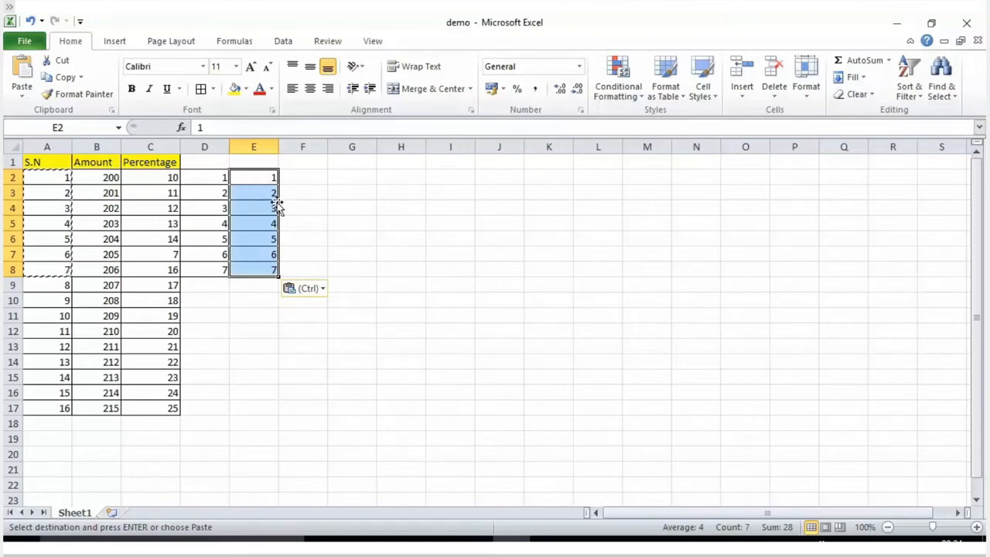
click(36, 182)
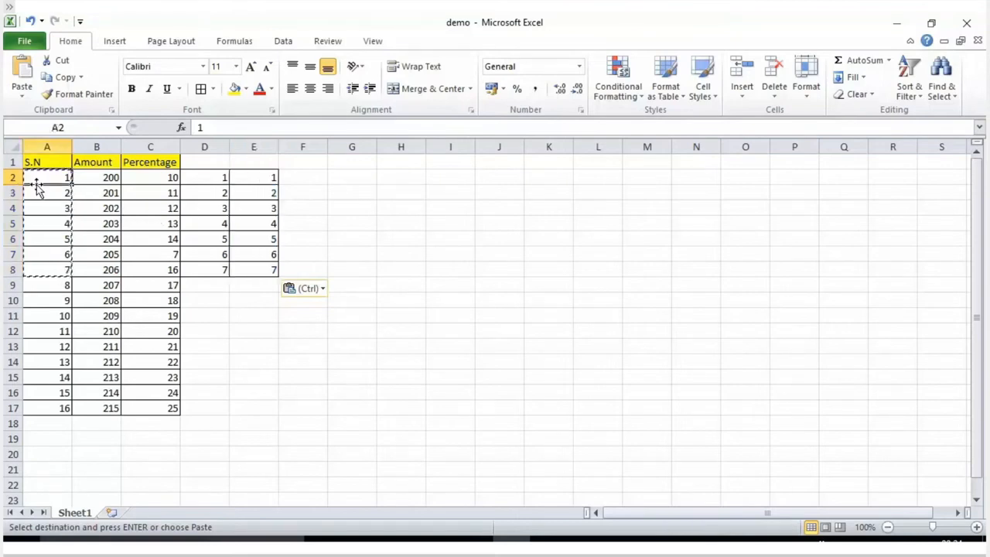
key(Escape)
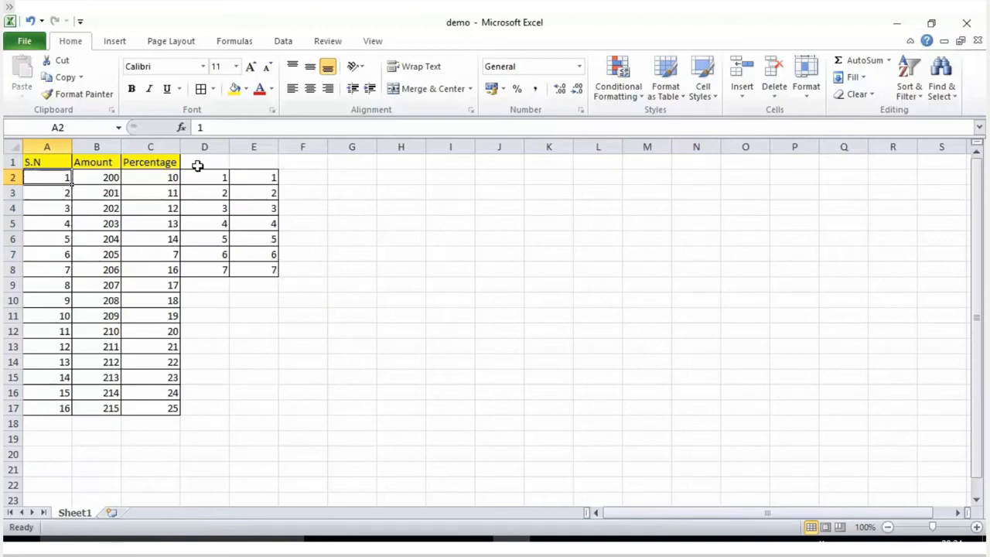
Copy cell E2 and examine the available paste options.
click(289, 174)
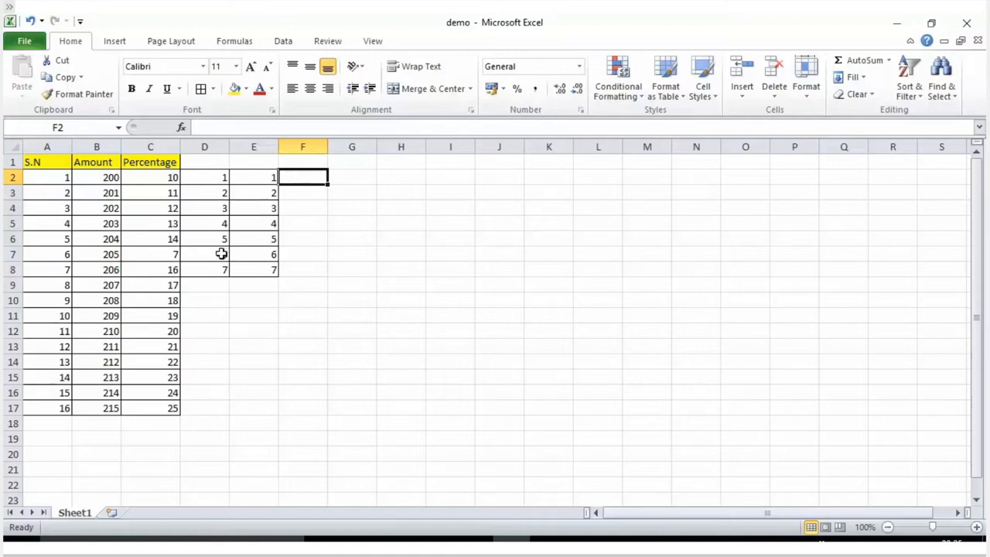
click(259, 174)
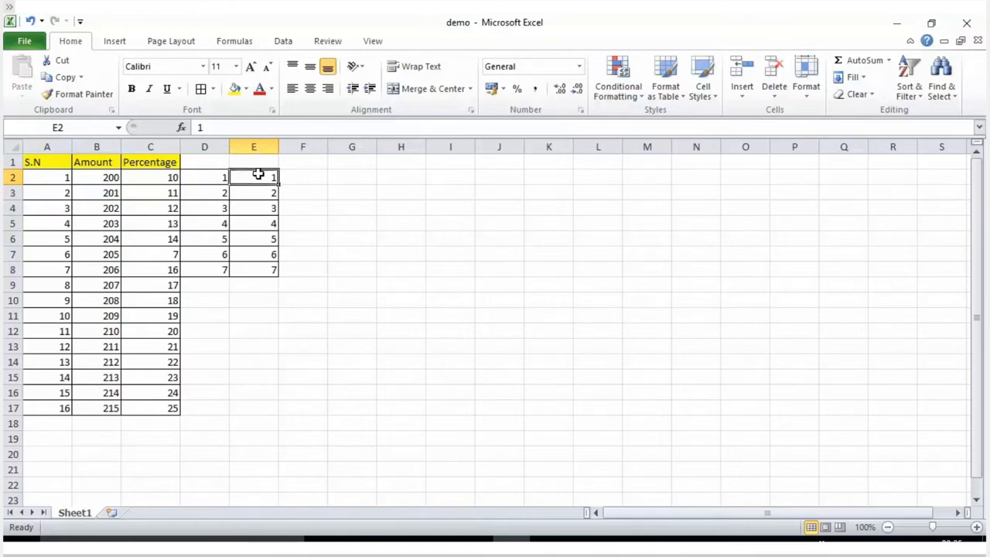
key(ctrl+c)
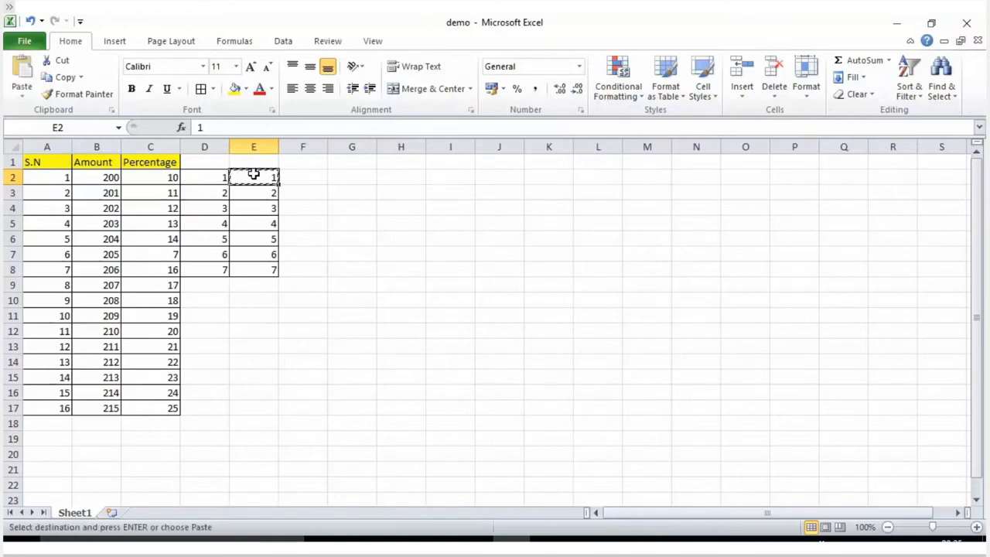
click(23, 95)
click(23, 95)
click(24, 95)
click(23, 95)
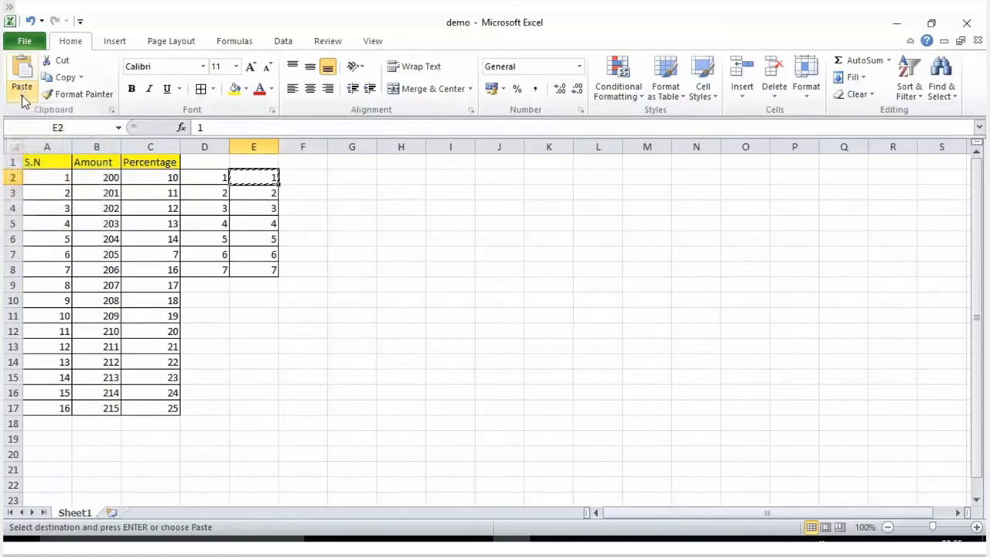
click(23, 96)
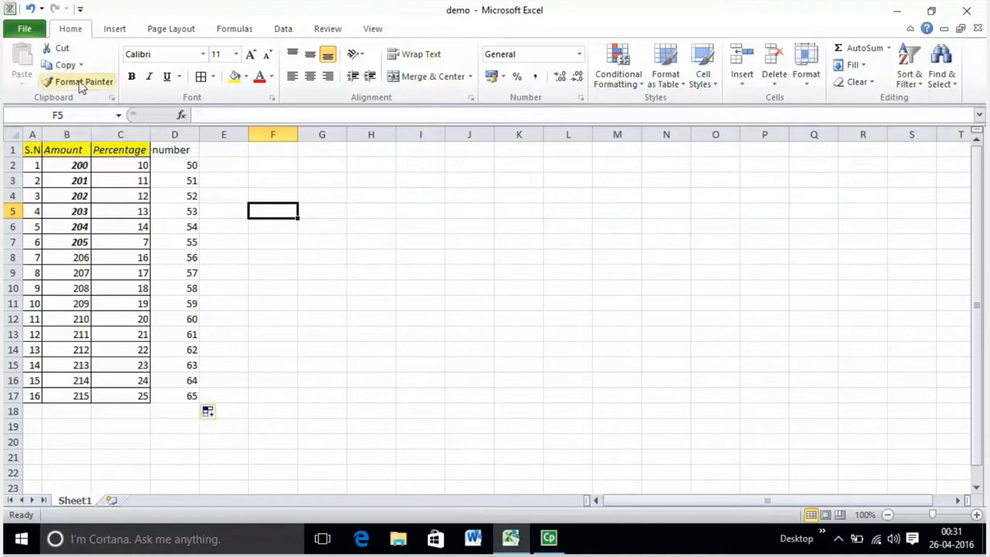
Copy the formatting of B1:B8 onto the number column D1:D17 with Format Painter, and select cell E2.
drag(49, 149, 62, 261)
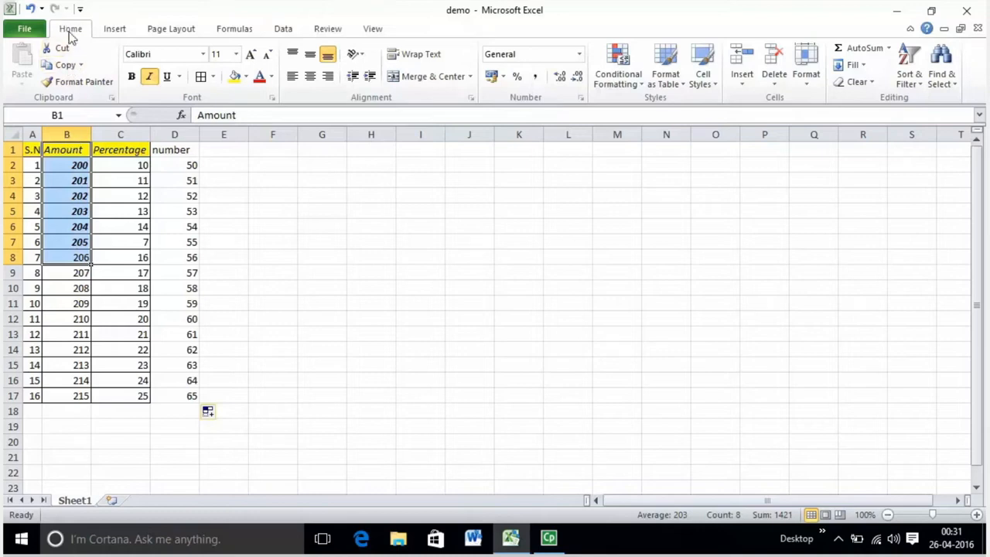
click(74, 85)
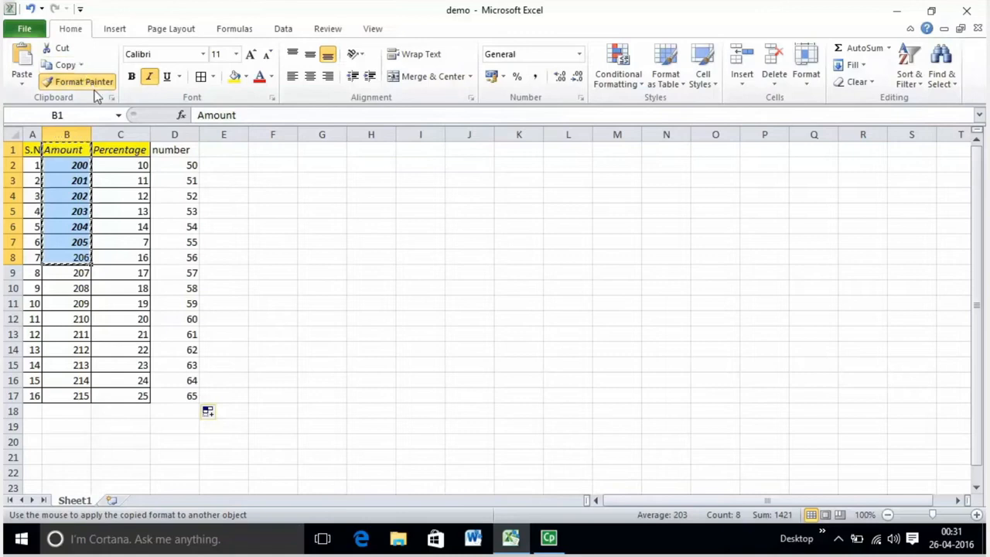
click(170, 153)
drag(170, 154, 171, 263)
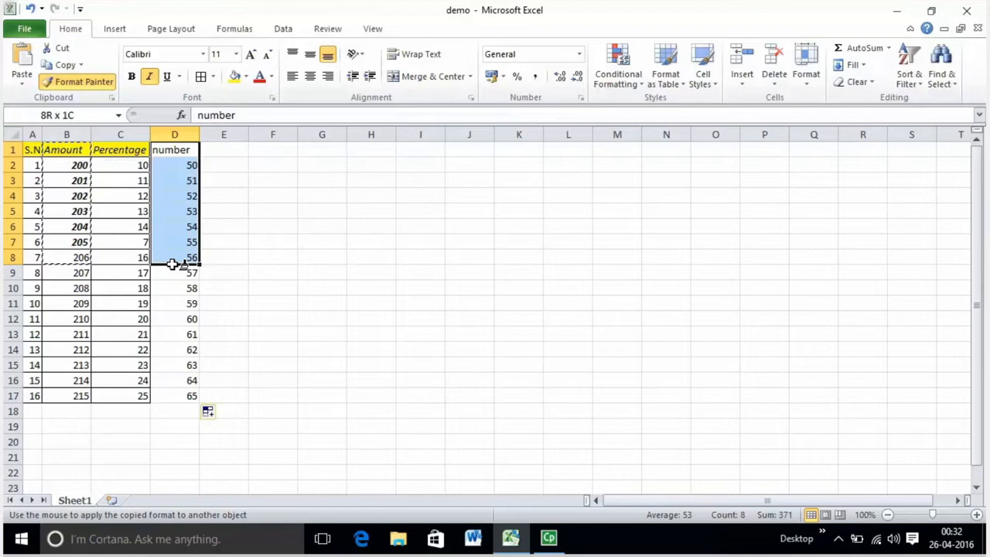
drag(172, 265, 158, 401)
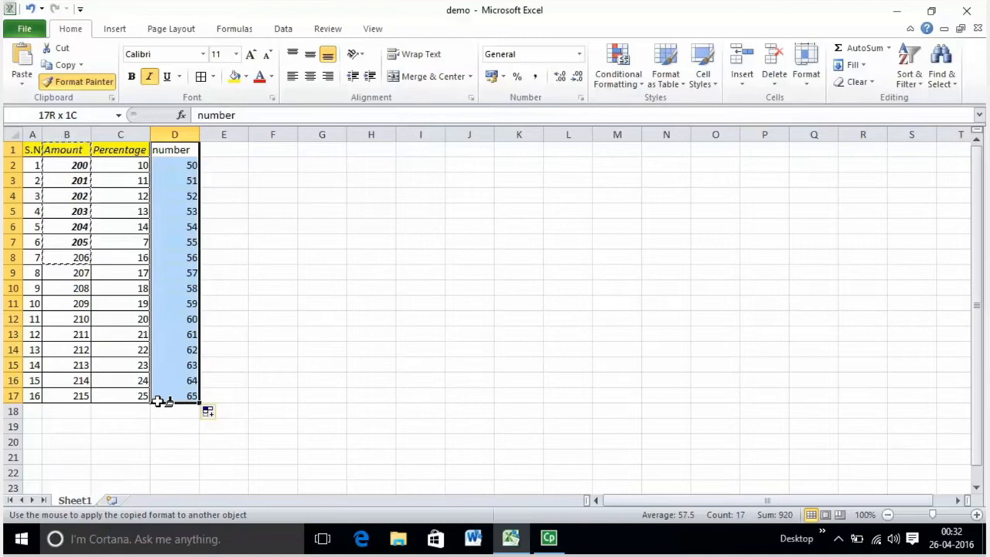
drag(159, 401, 158, 401)
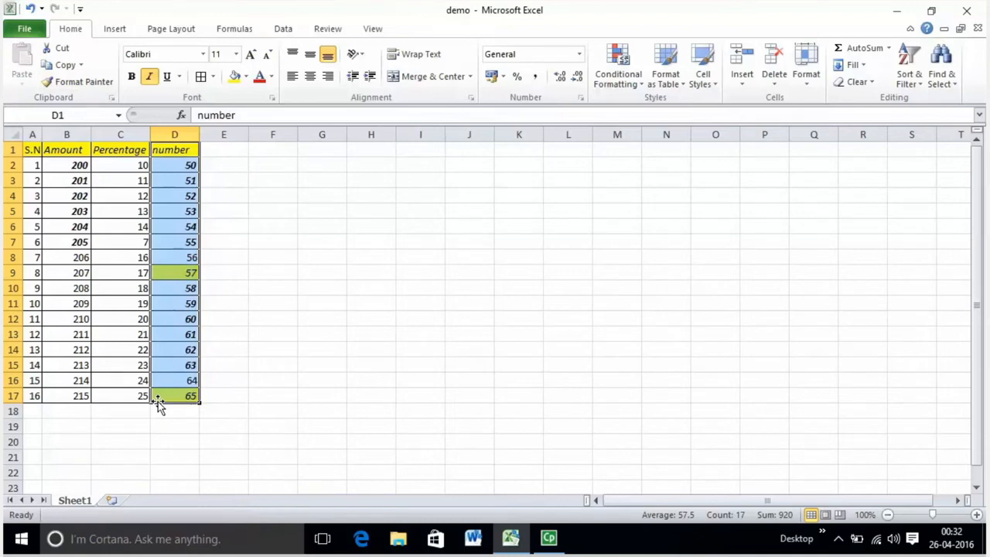
click(222, 163)
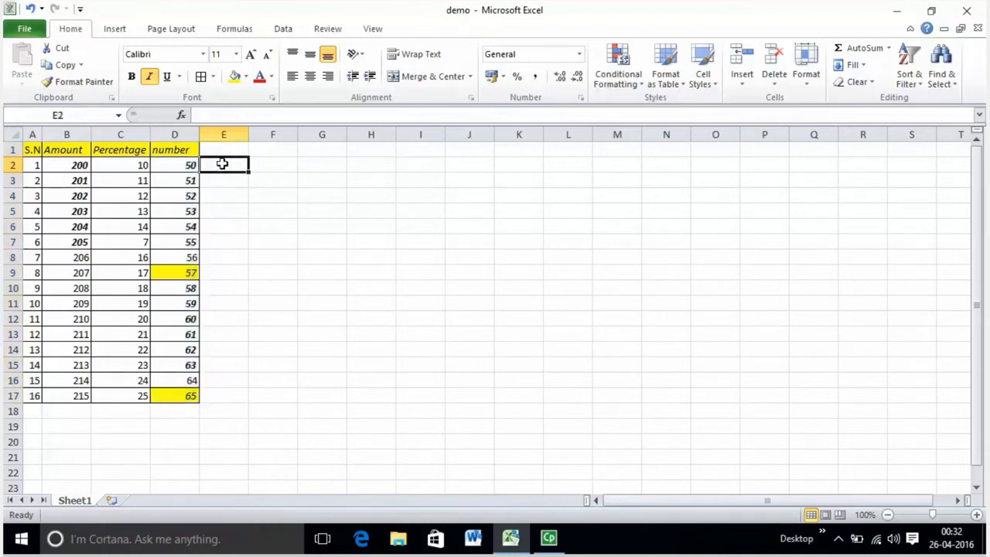
Copy the formatting of the entire Percentage column C onto the S.N column A with Format Painter.
click(107, 133)
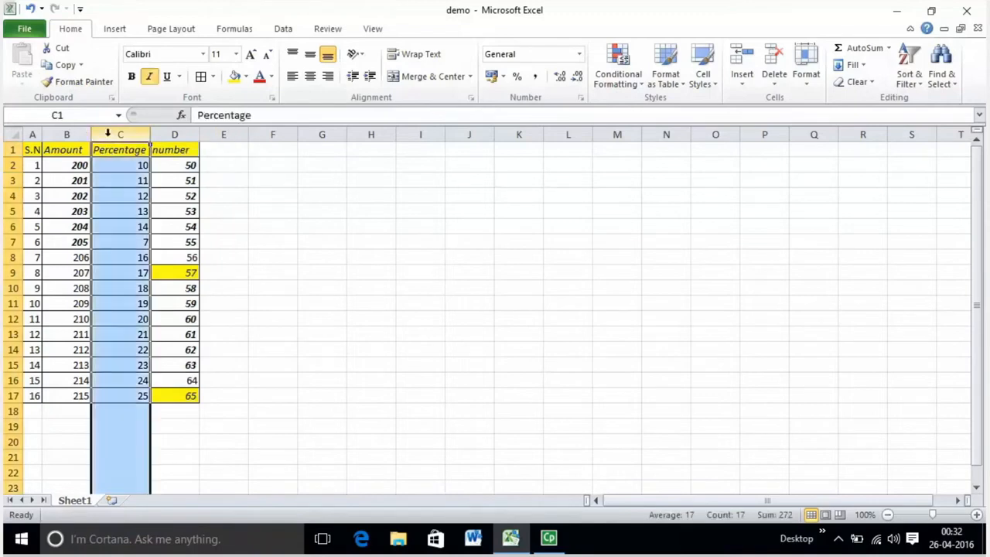
drag(109, 133, 109, 134)
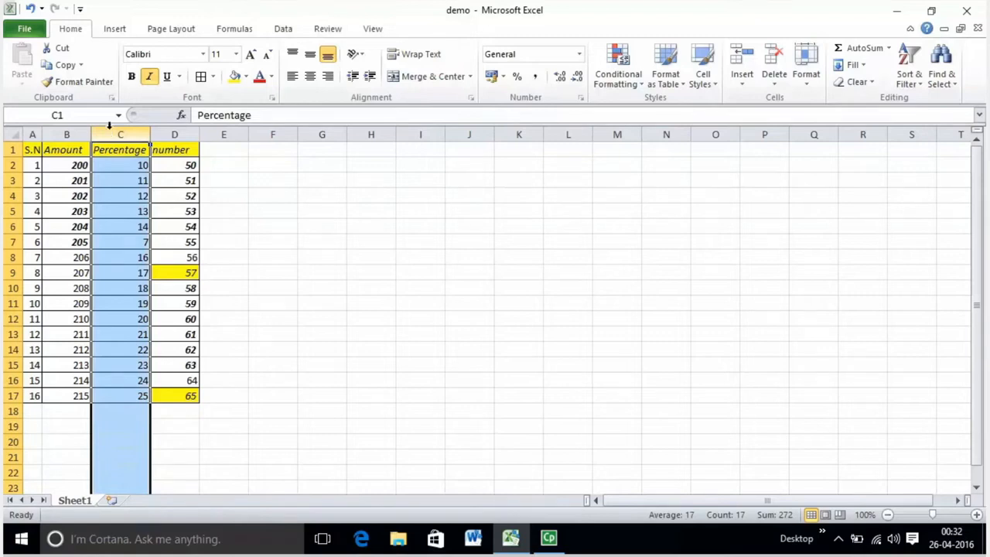
click(89, 84)
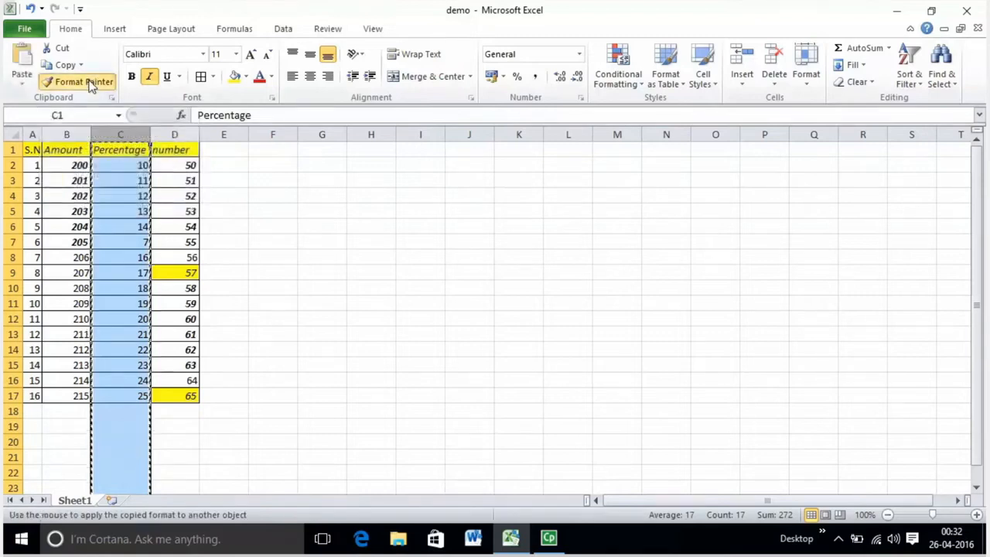
click(31, 134)
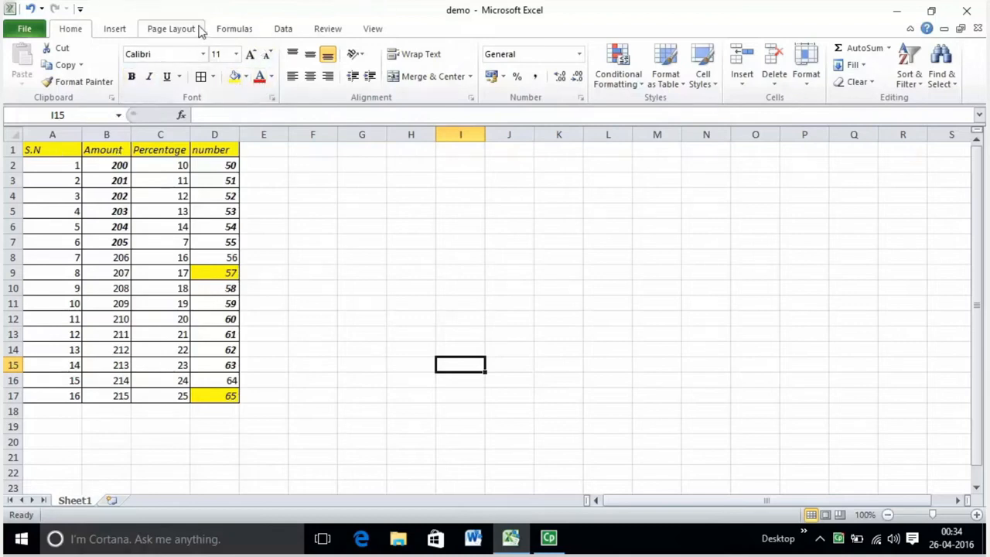
Select A1:D7 and examine the available fonts and font sizes.
click(237, 55)
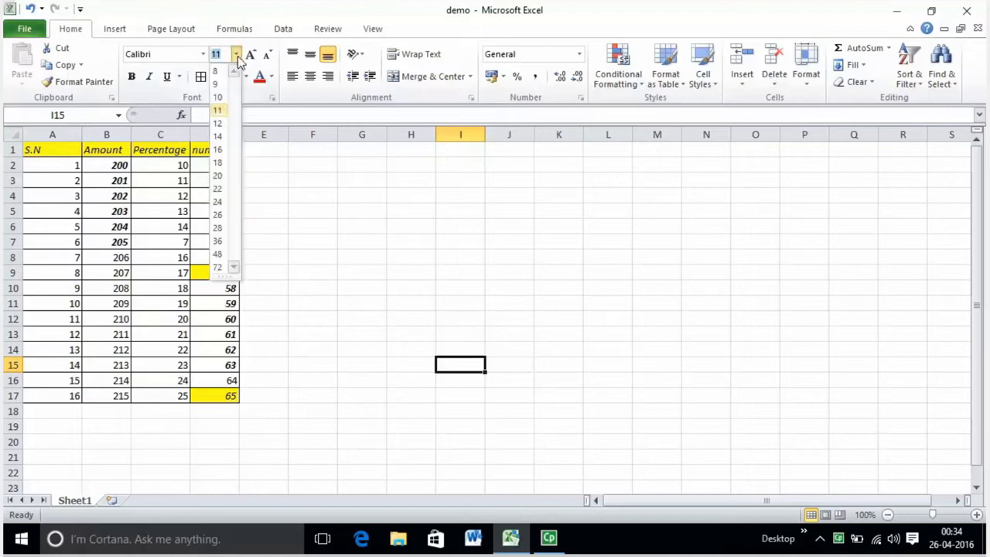
click(237, 55)
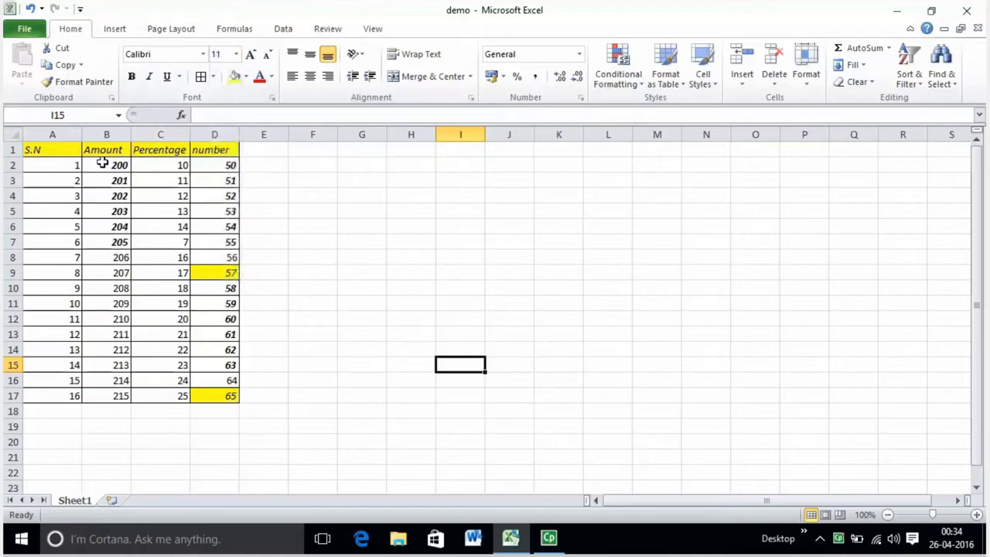
drag(55, 152, 215, 244)
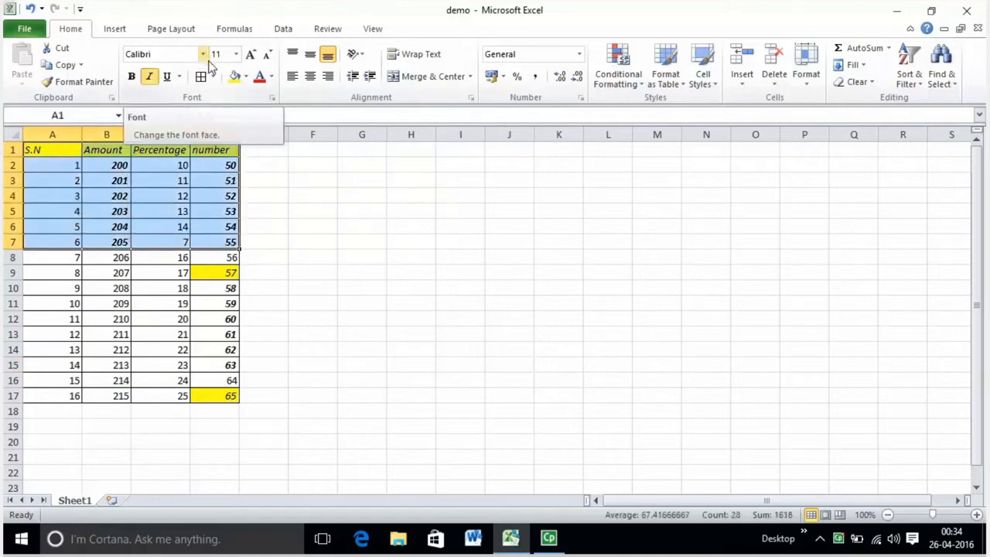
click(203, 54)
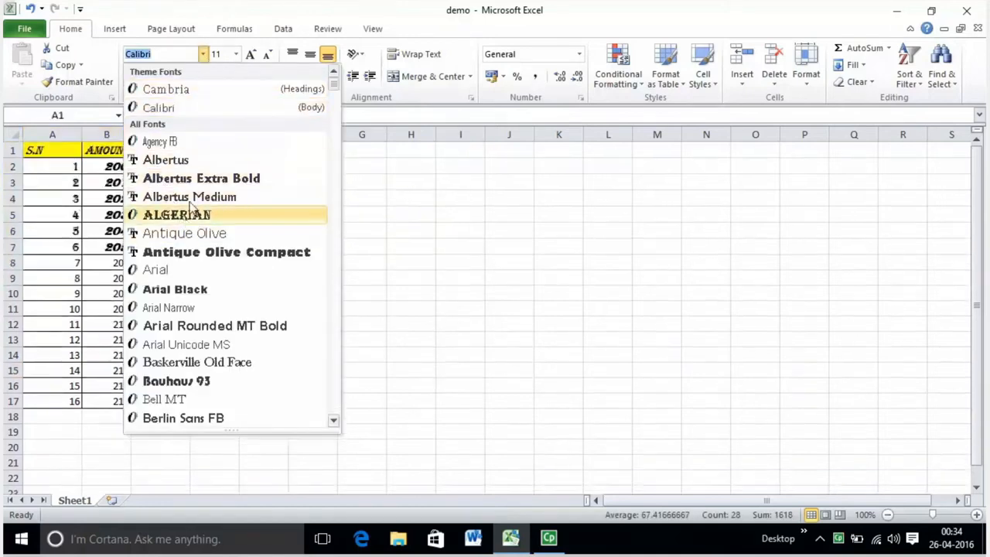
click(236, 54)
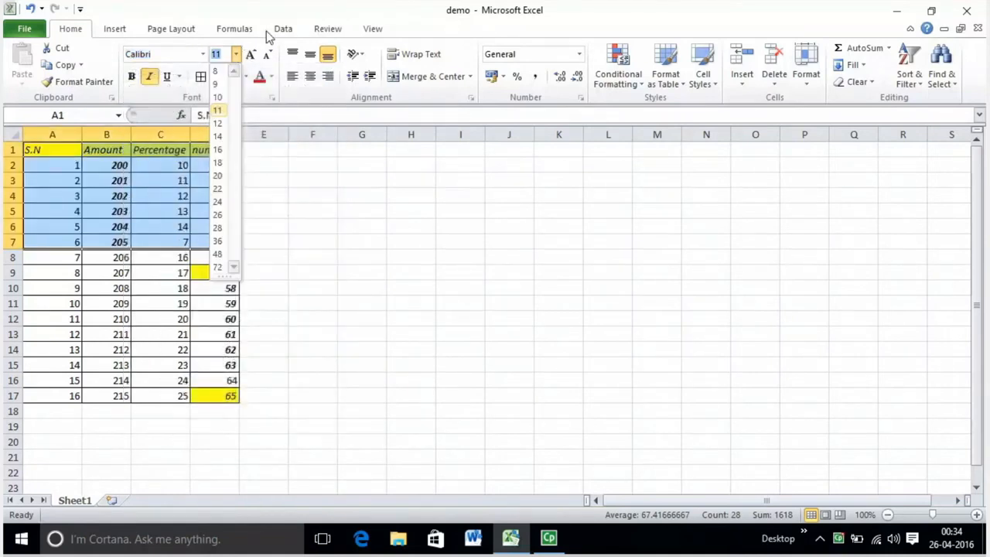
click(194, 57)
click(203, 54)
click(205, 55)
click(237, 54)
click(237, 56)
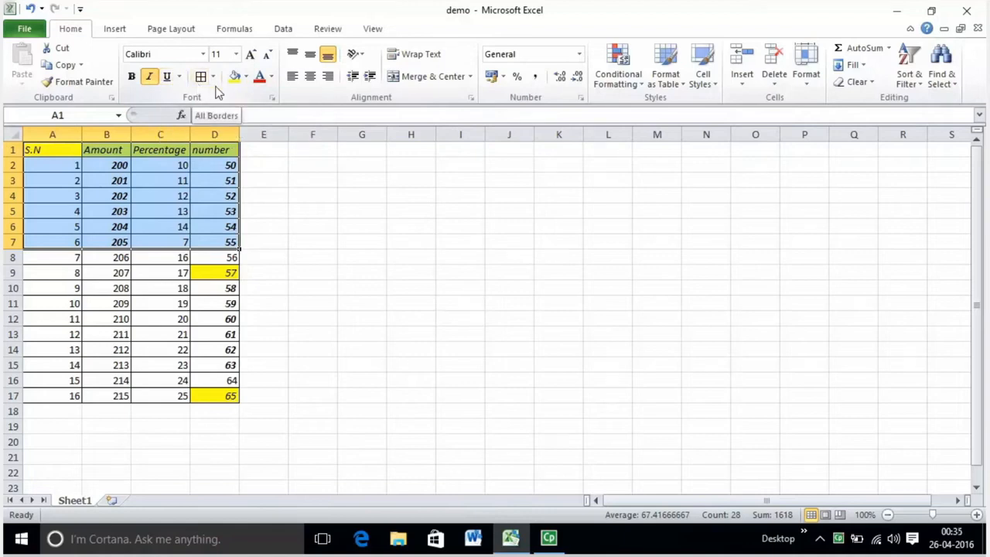
Examine the fill colour and font colour palettes for the selected cells A1:D7.
click(245, 77)
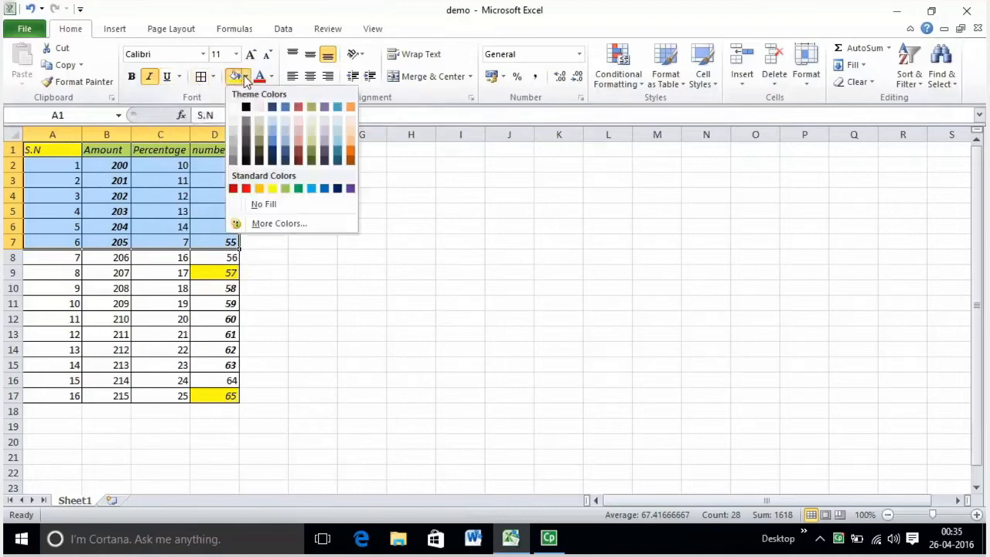
click(269, 77)
click(270, 78)
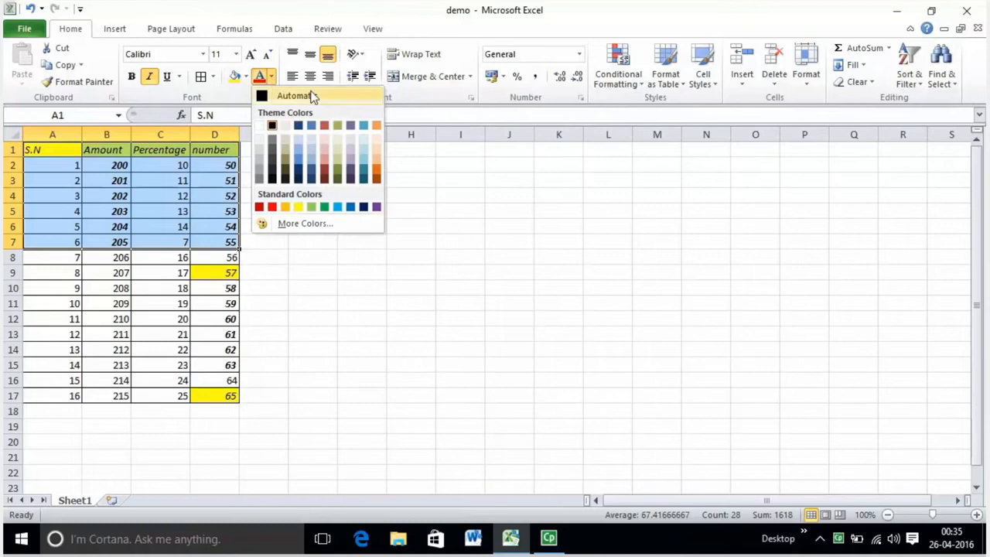
click(447, 184)
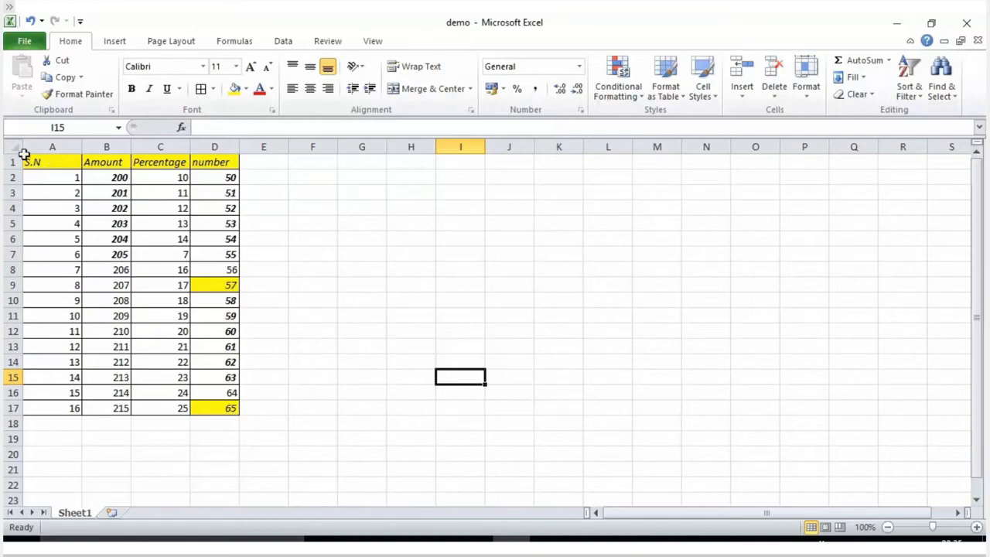
Set the font of A1:D3 to Antique Olive Compact with font size 18.
drag(24, 161, 212, 190)
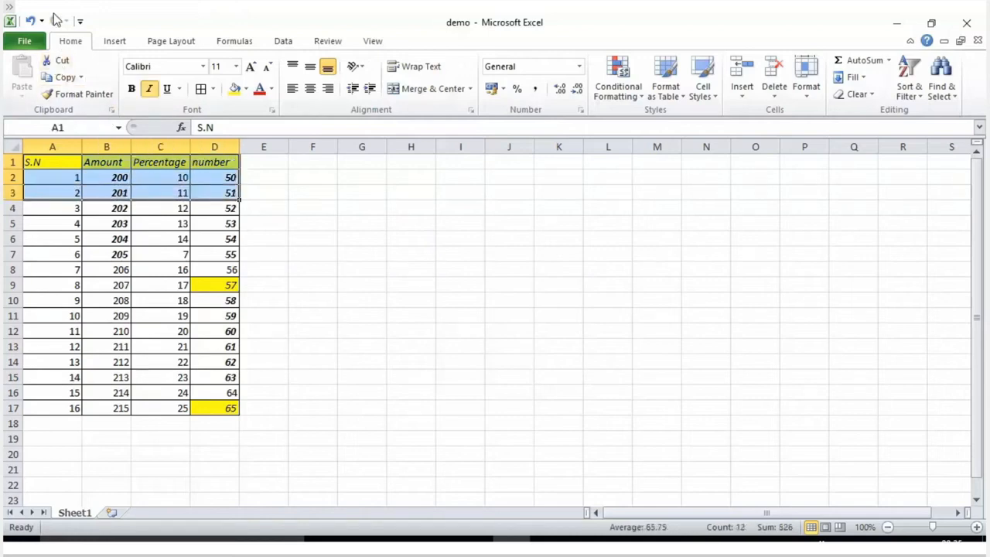
click(204, 68)
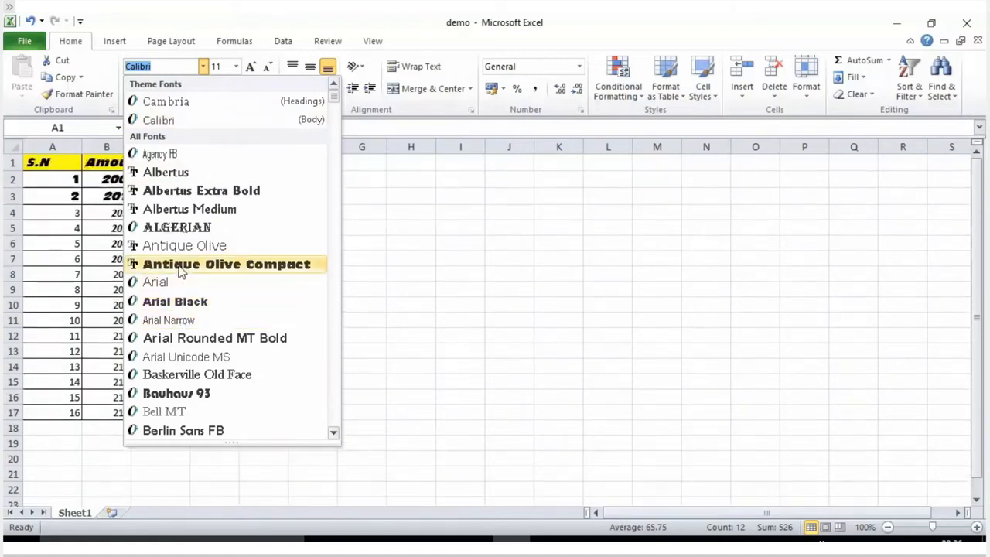
click(180, 265)
click(236, 66)
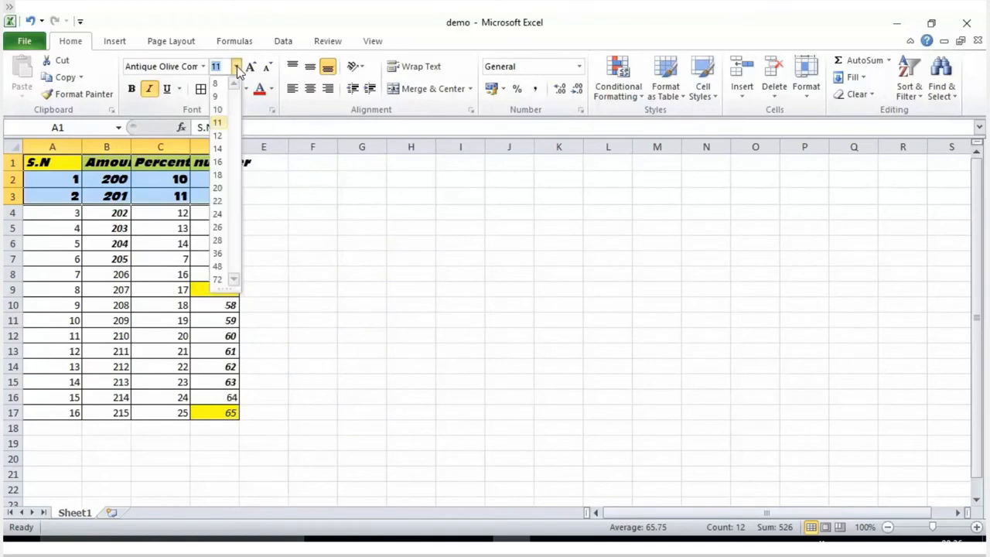
click(221, 176)
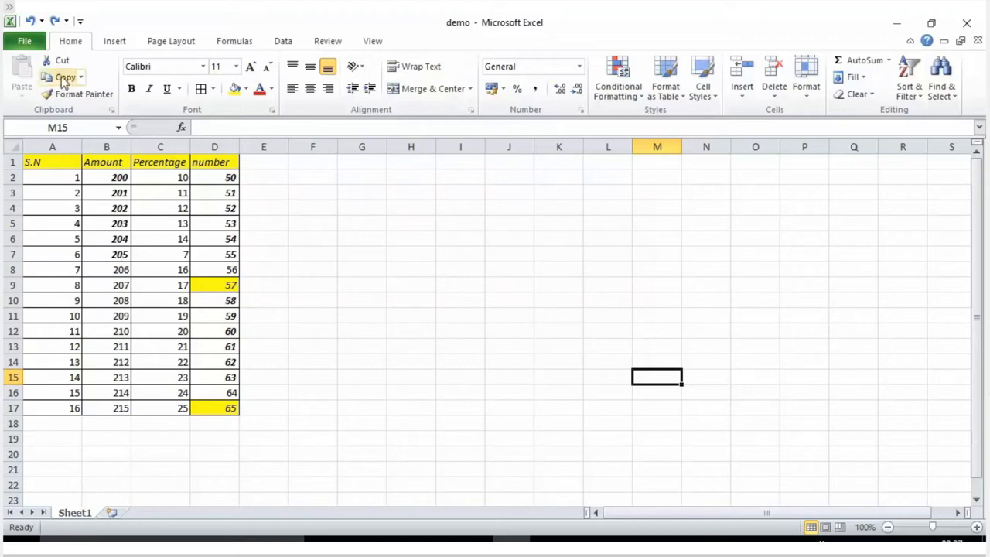
Set the default font for new workbooks to Albertus in the Excel options and choose a different default font size.
click(24, 45)
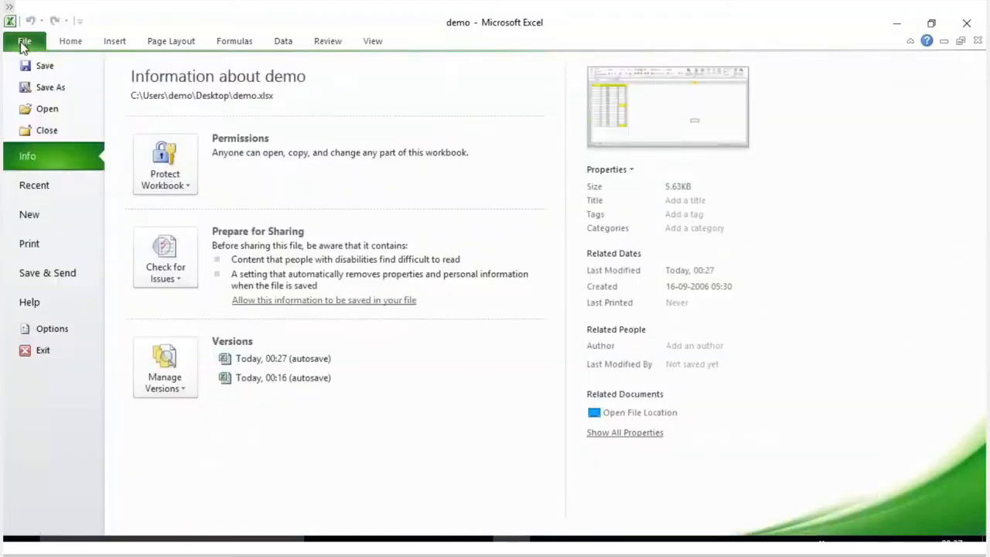
click(34, 332)
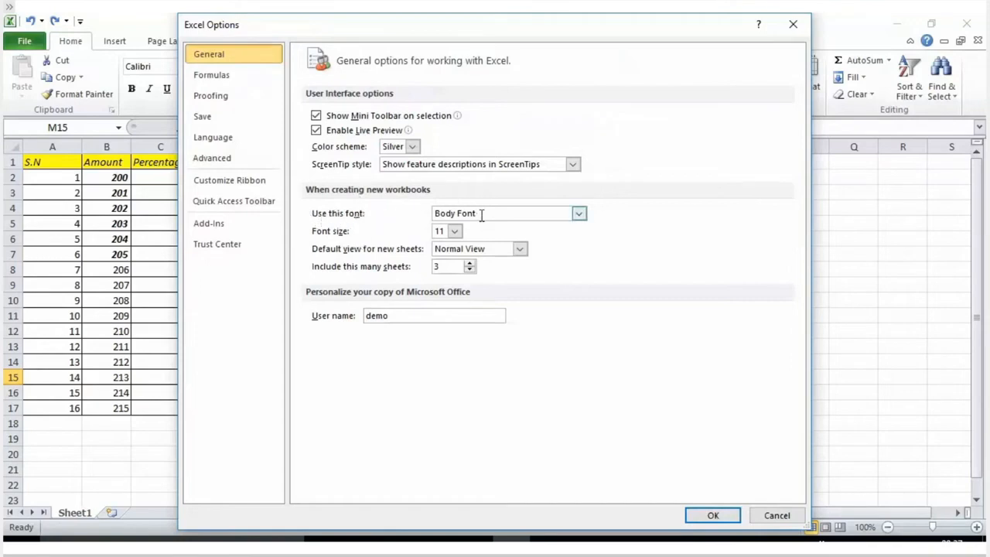
click(579, 214)
click(531, 269)
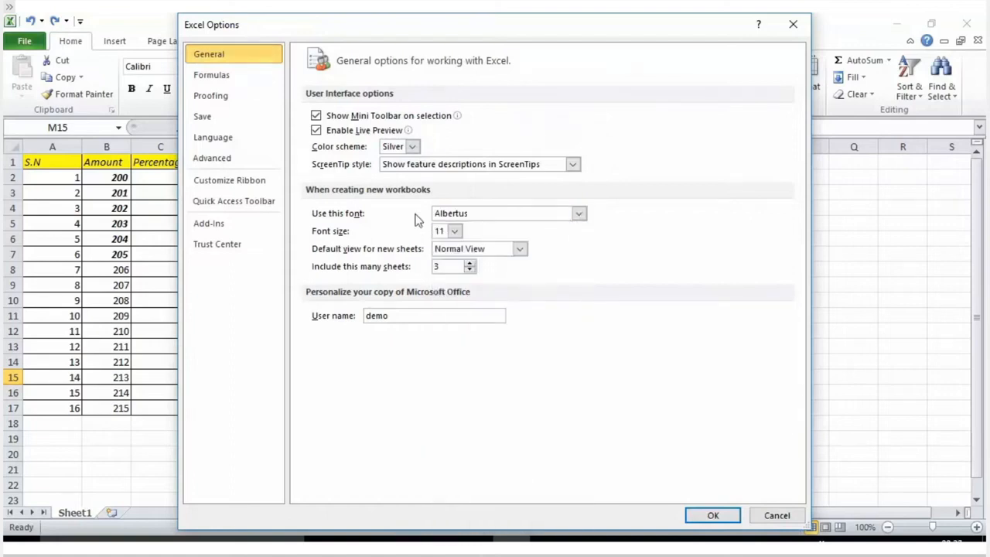
click(455, 231)
click(445, 328)
key(Return)
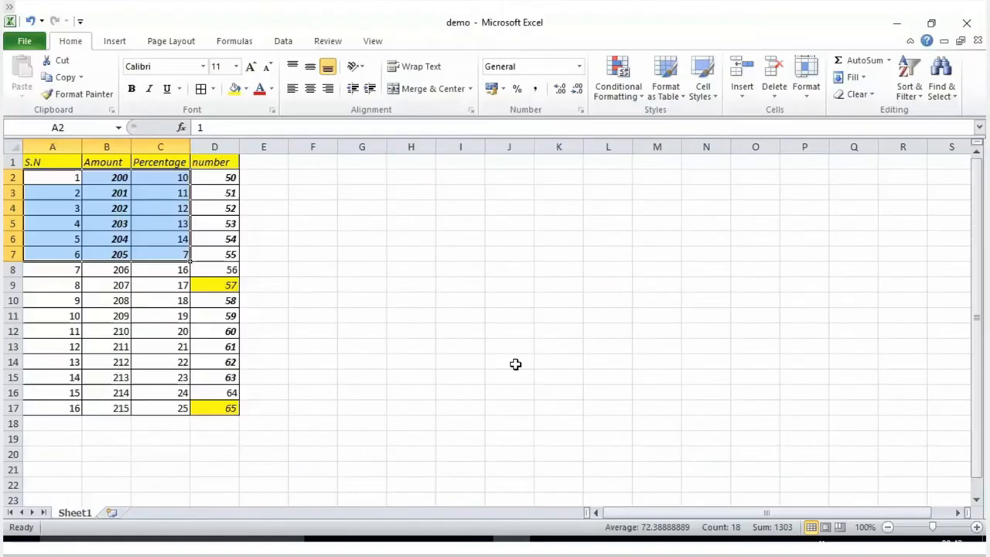
Select cell J14 and look over the gallery of predefined cell styles.
click(515, 365)
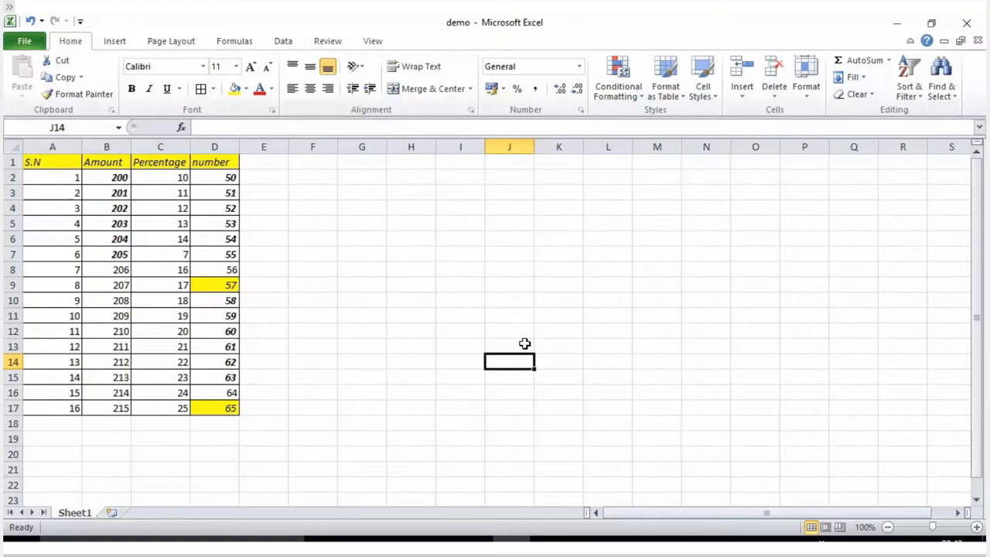
click(702, 89)
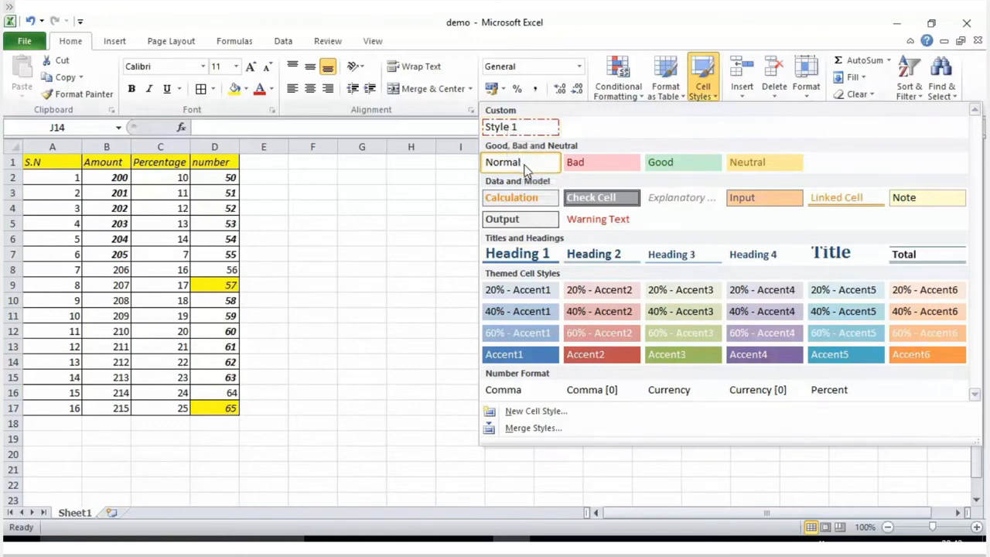
click(73, 41)
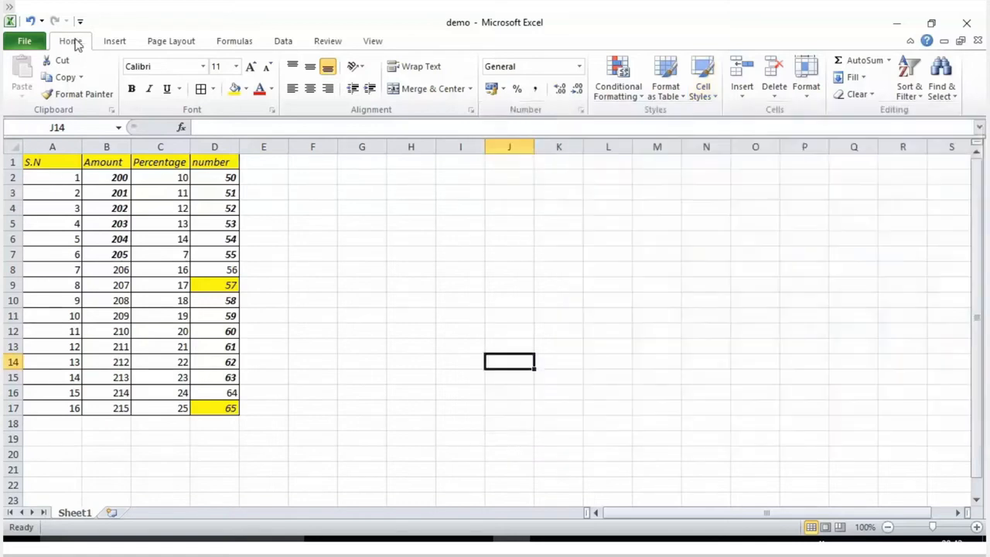
Start a new custom cell style and name it Style 3.
click(713, 96)
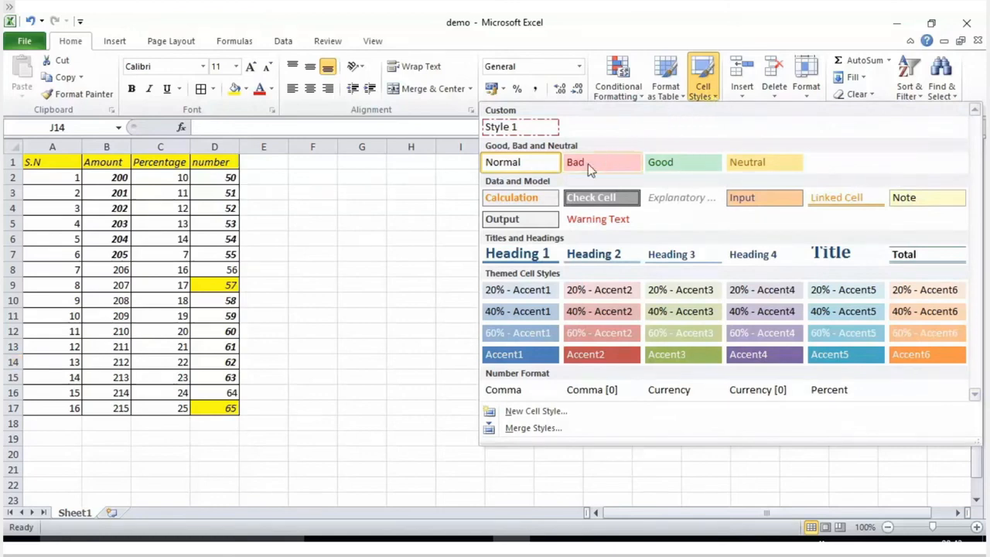
click(502, 410)
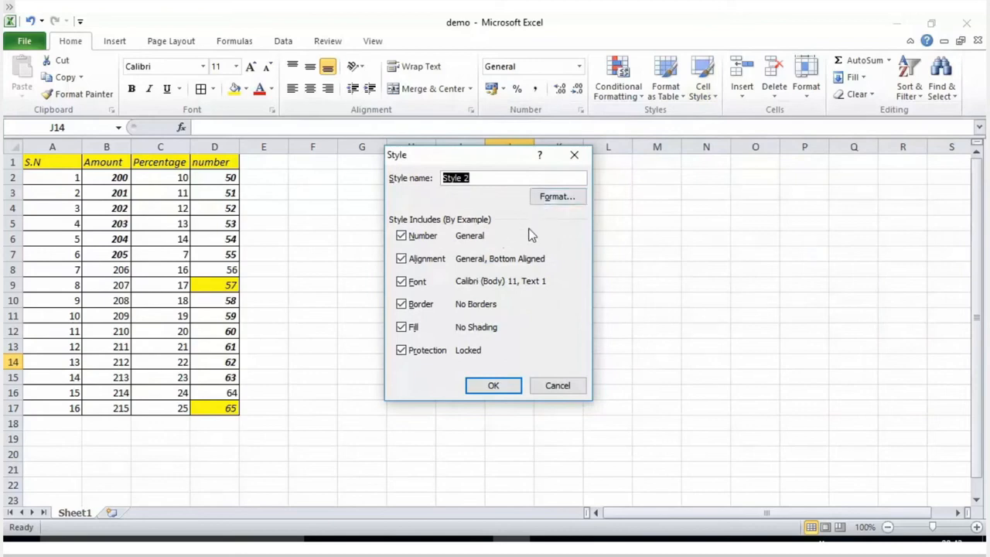
click(494, 182)
key(BackSpace)
key(BackSpace)
text(5)
Give the new style's format a double-line border on all four sides.
click(557, 196)
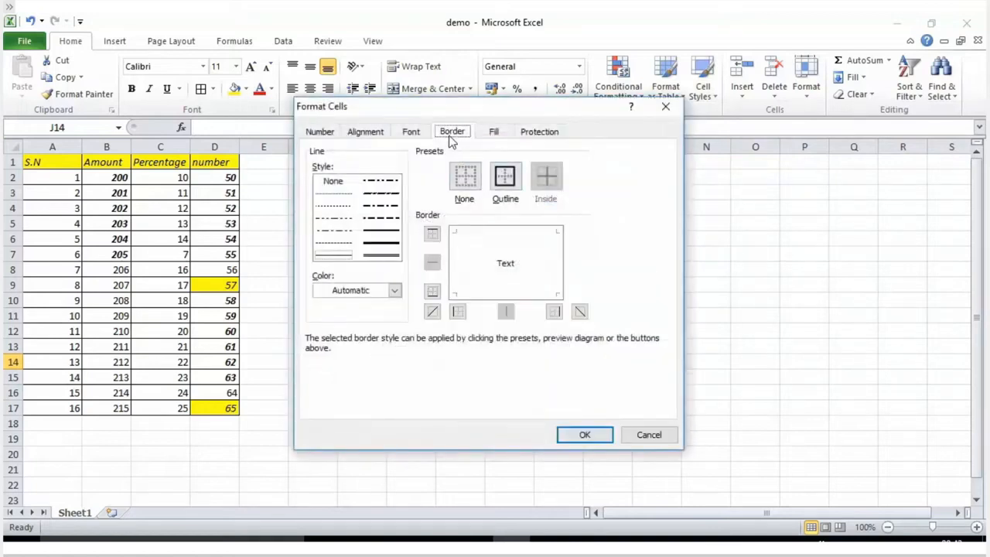
click(377, 242)
click(344, 232)
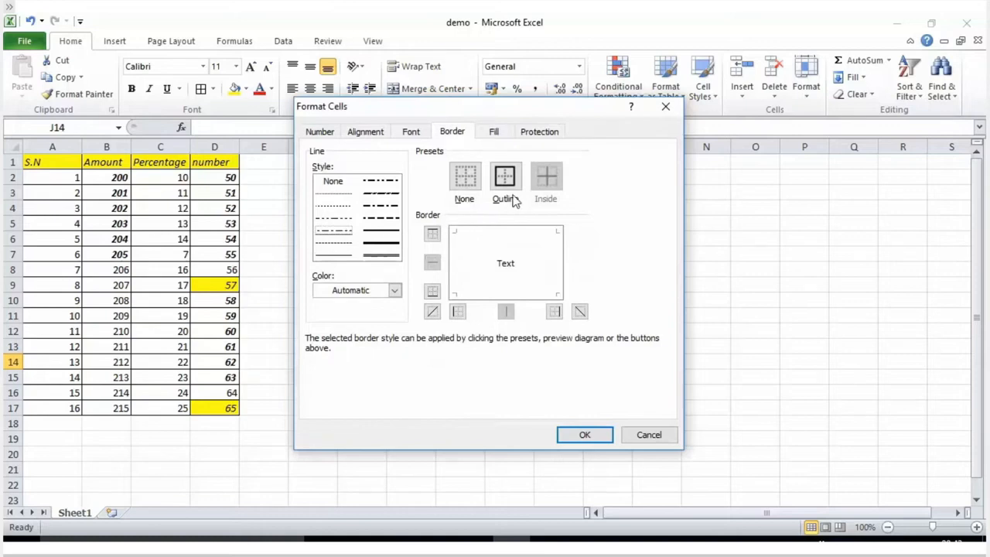
click(366, 256)
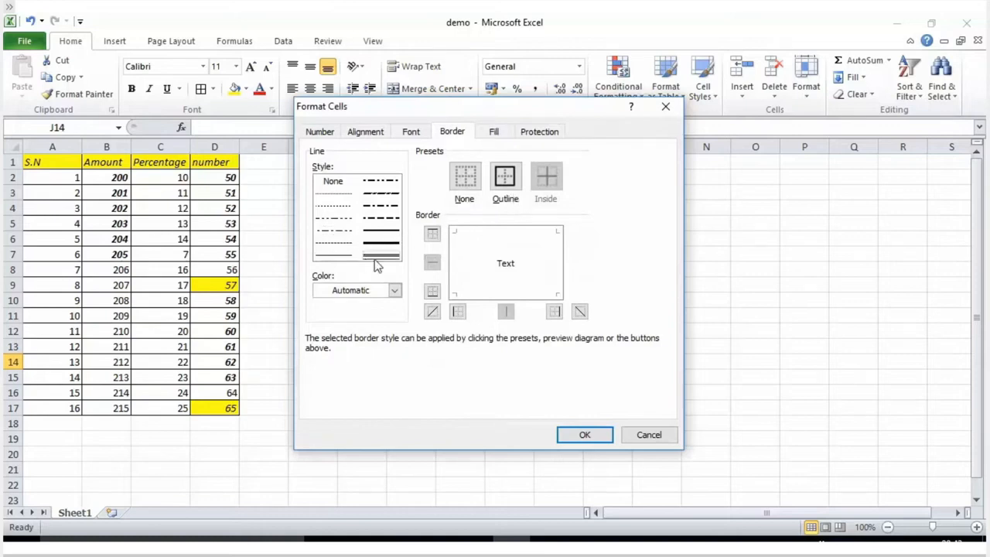
click(454, 234)
click(515, 236)
click(501, 292)
click(557, 280)
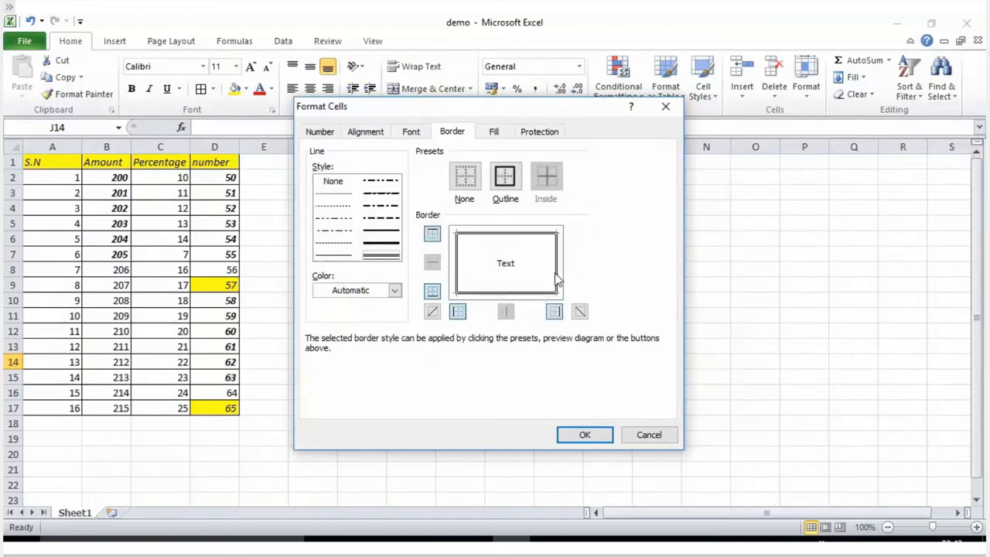
Choose orange as the border line colour and save the new cell style.
click(361, 294)
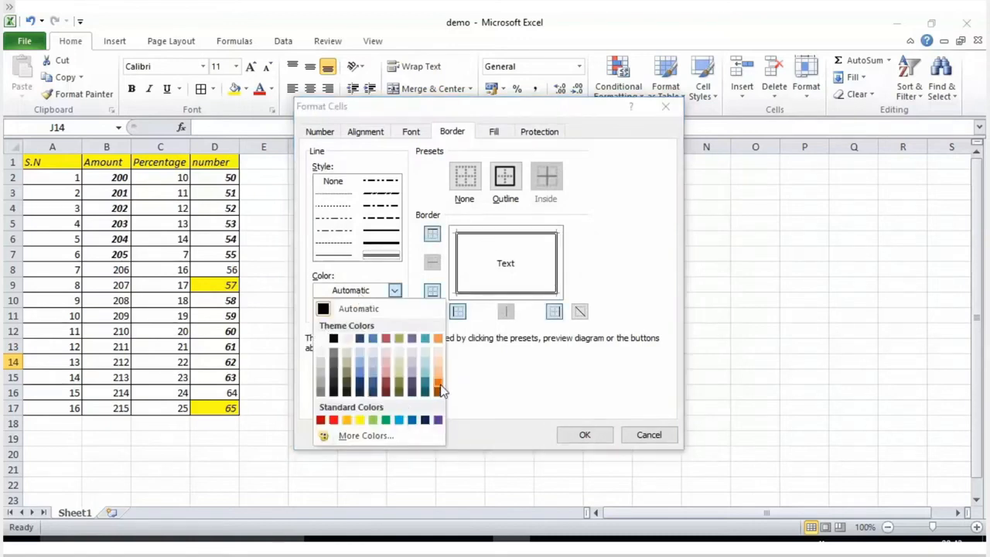
click(439, 383)
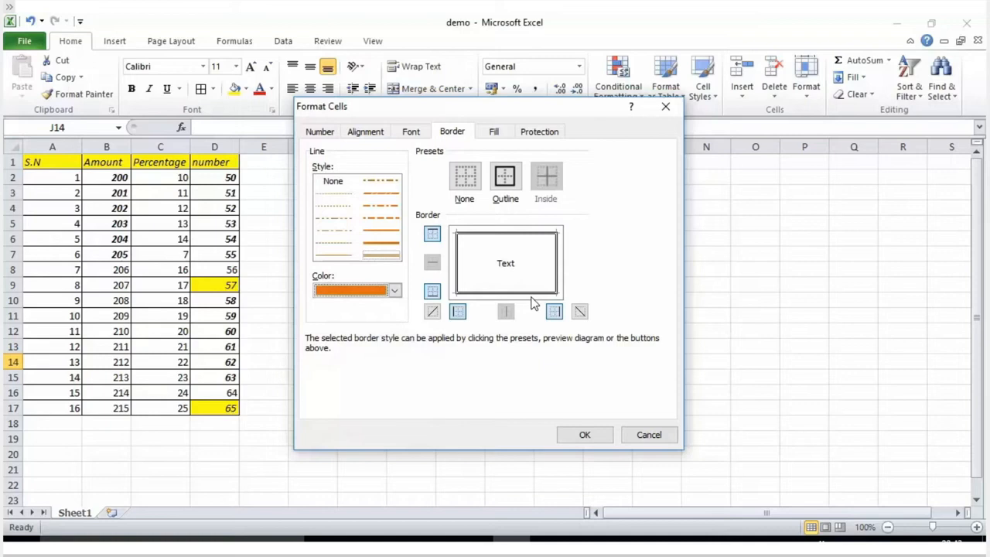
click(600, 434)
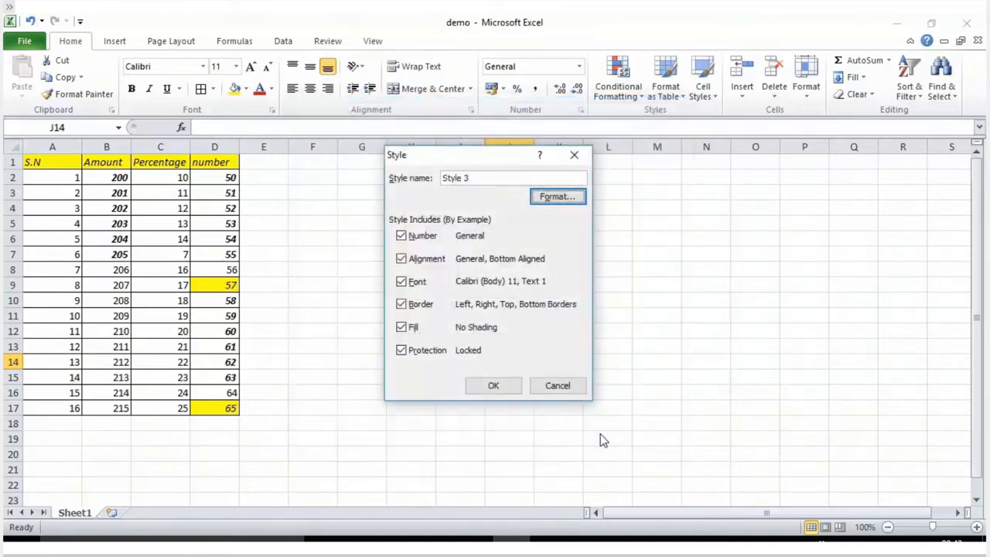
click(504, 391)
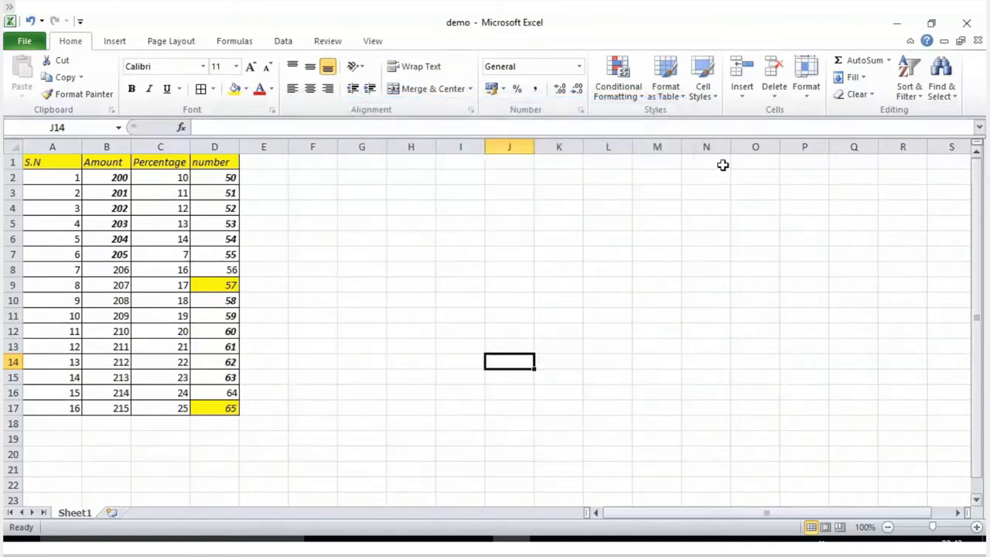
Apply the custom cell style Style 3 to cell J14.
click(705, 94)
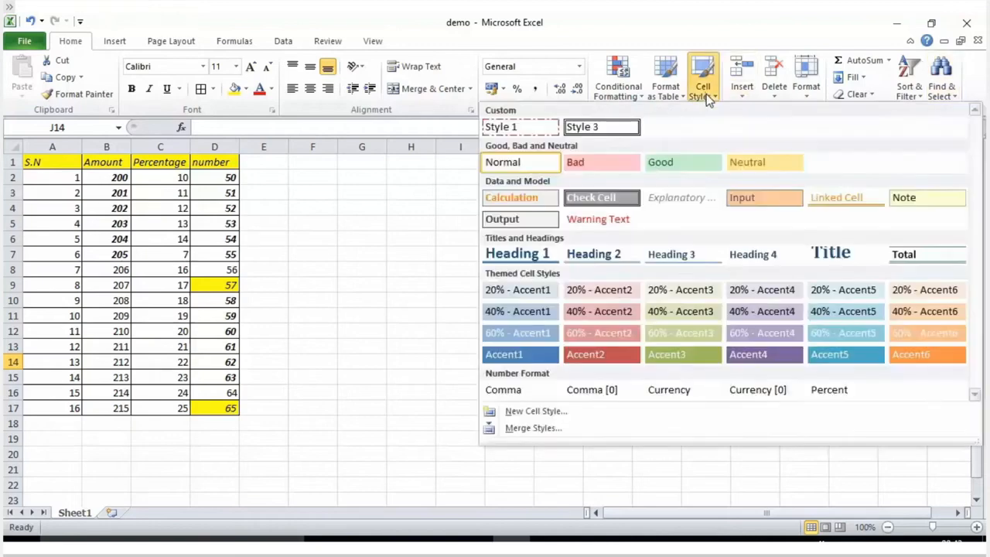
click(583, 126)
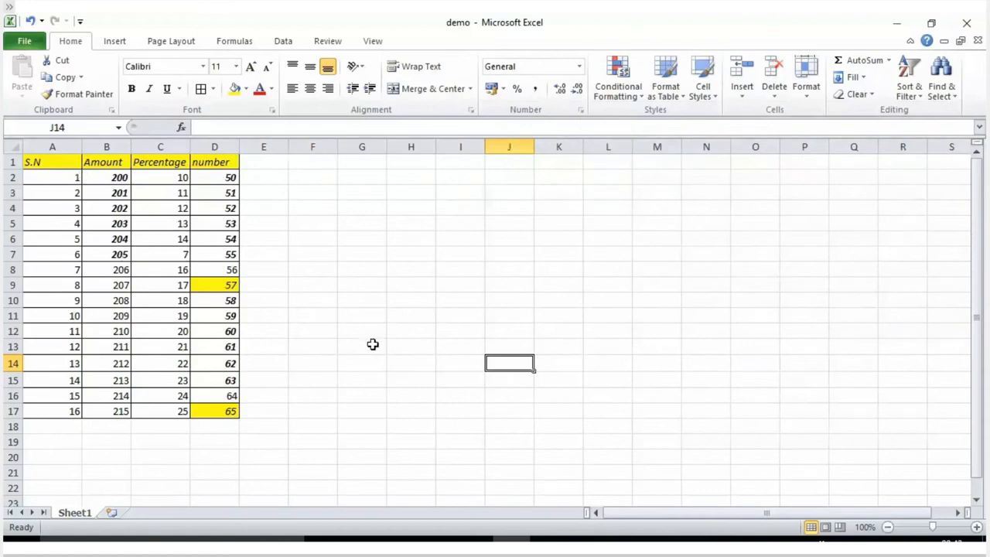
drag(537, 375, 549, 395)
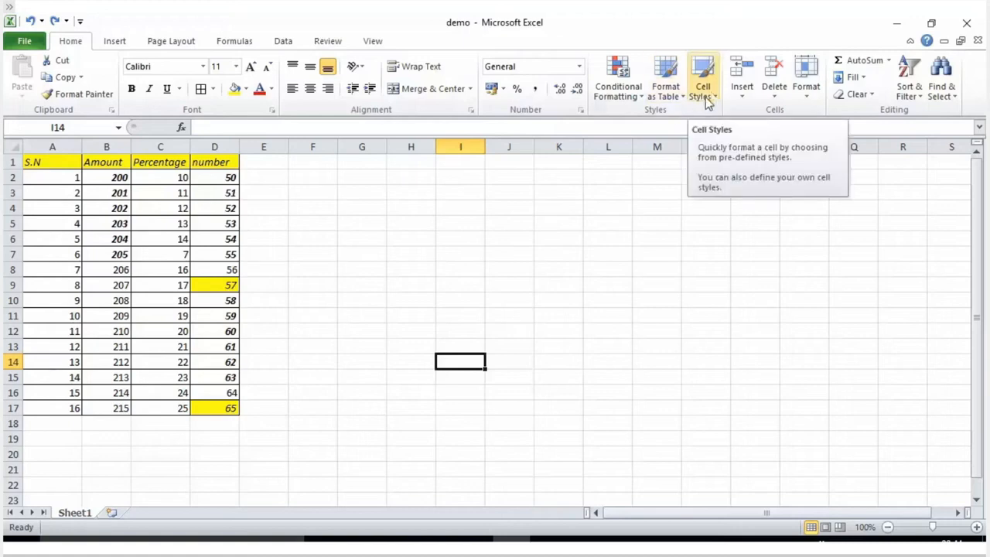
Select A2:C4 and open the gallery of cell styles for this range.
drag(71, 178, 153, 210)
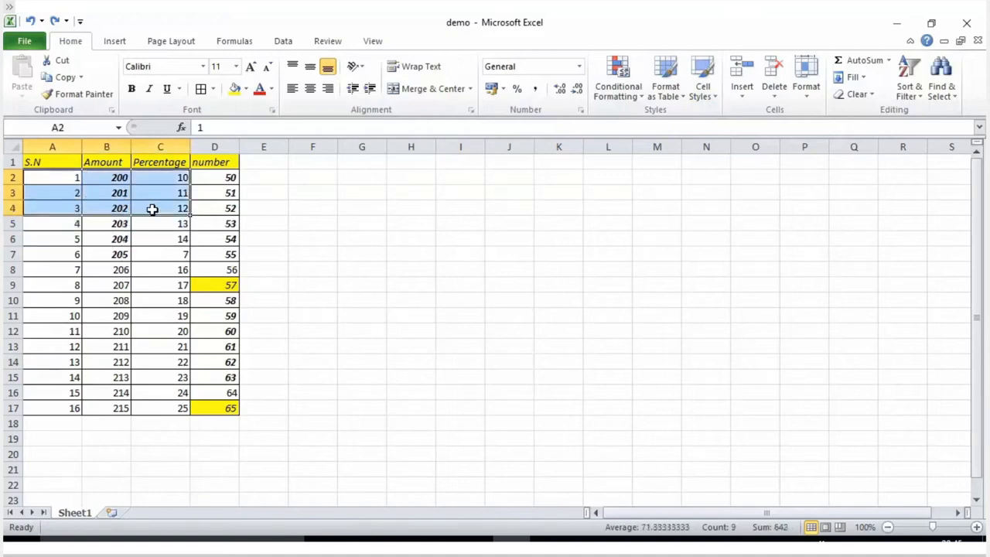
click(701, 89)
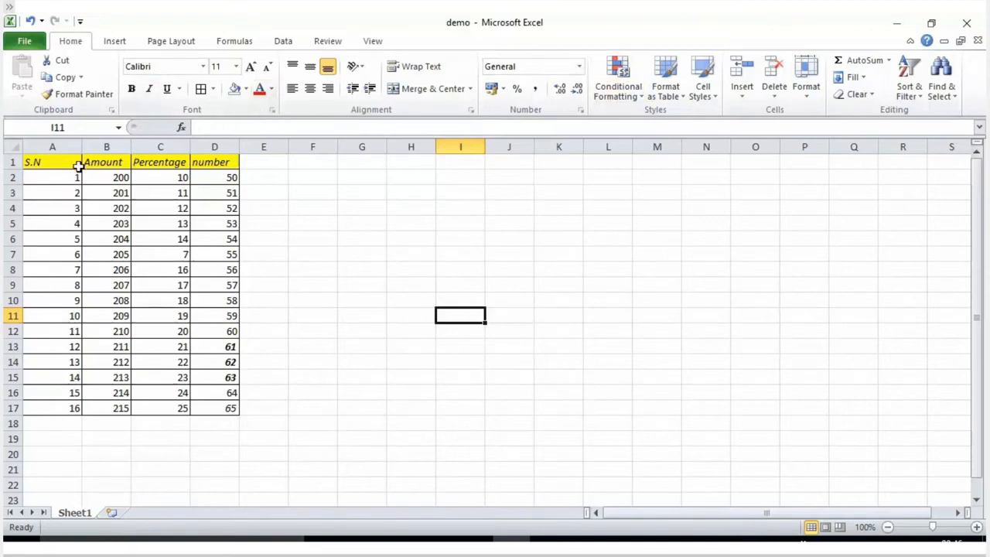
Fill the first two data rows, A2:D3, with a dark orange theme colour.
drag(56, 177, 214, 193)
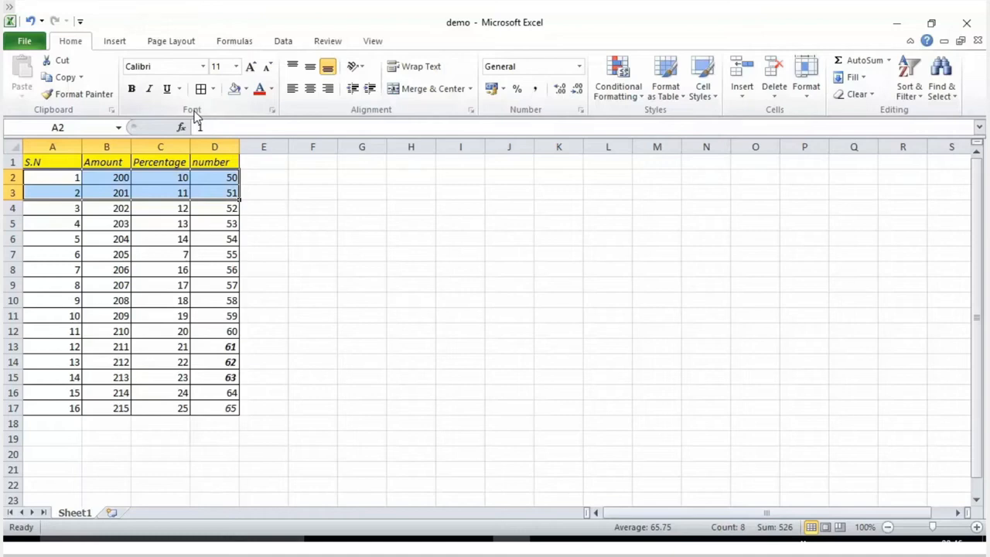
click(245, 89)
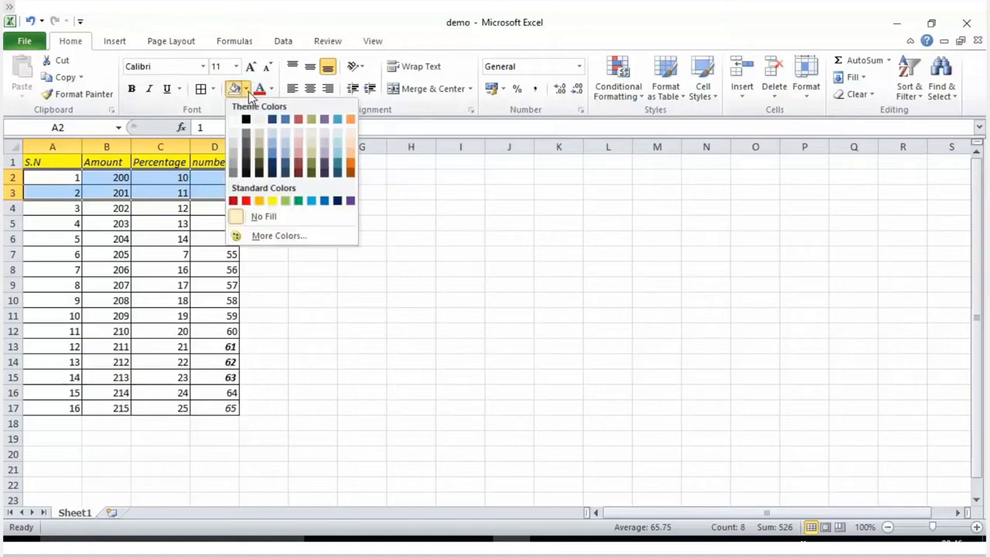
click(352, 170)
click(345, 164)
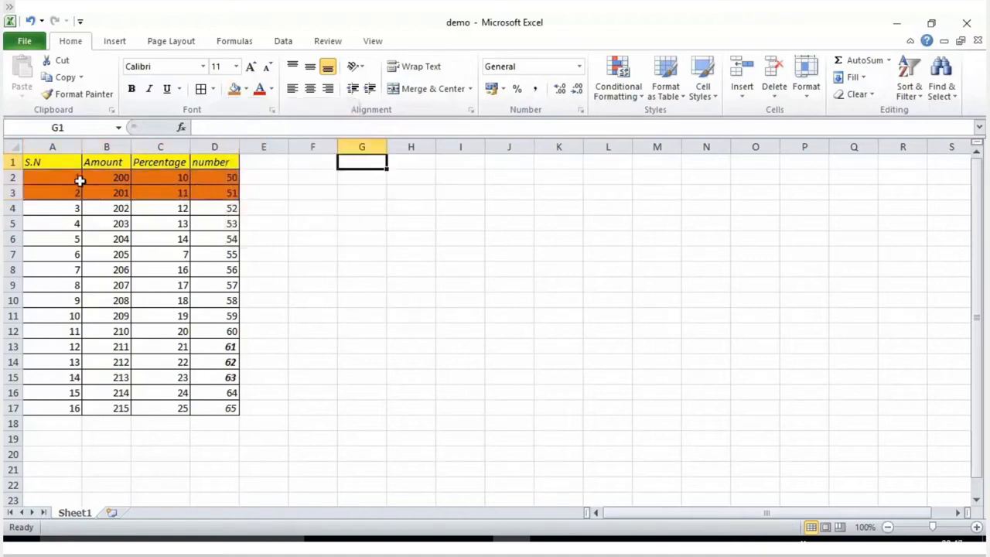
Fill cell G1 with a bright sky blue chosen from the extended range of standard colours.
click(246, 89)
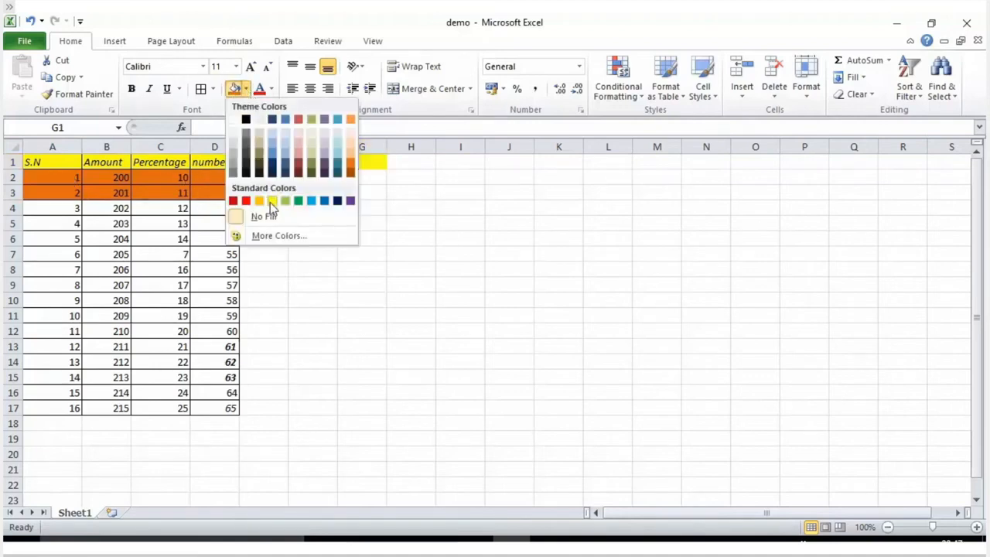
click(290, 235)
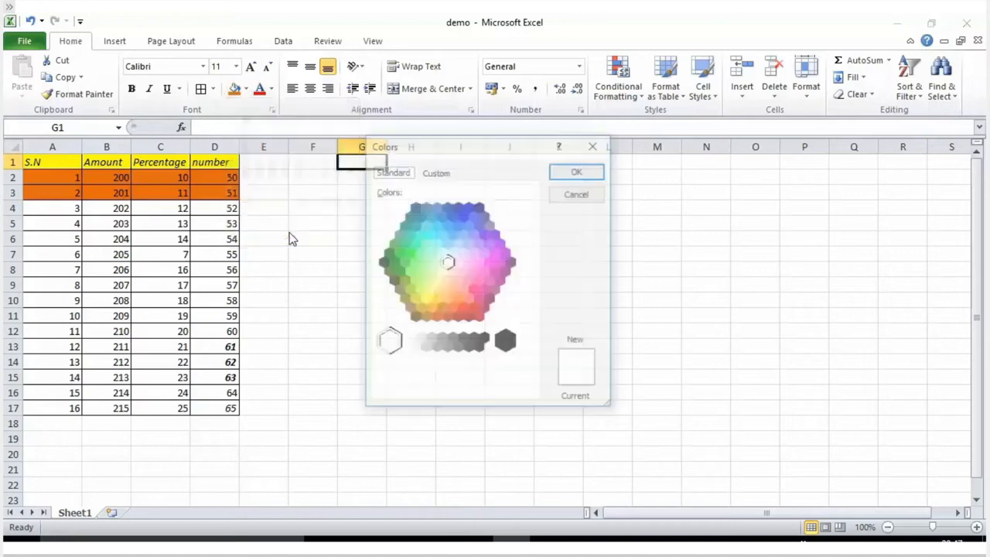
click(425, 244)
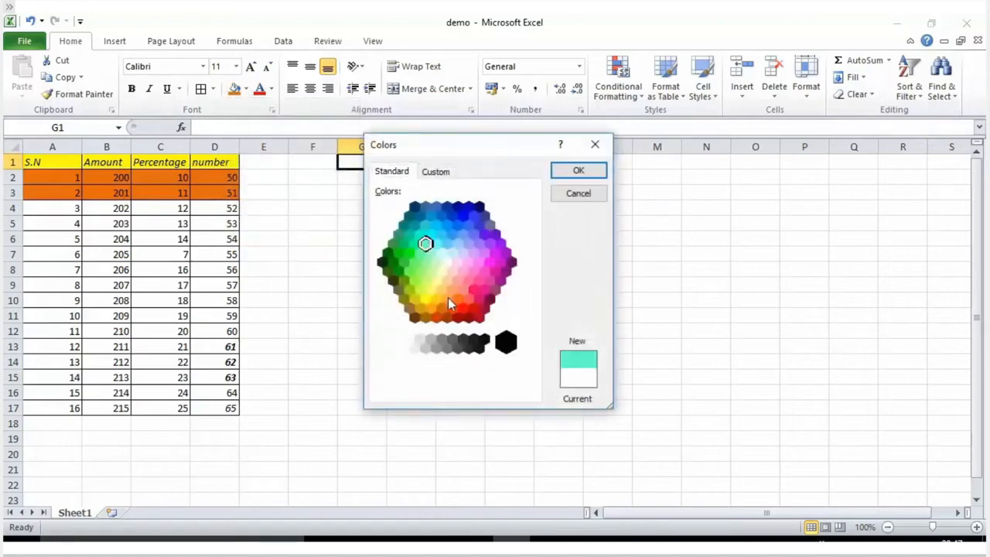
click(438, 225)
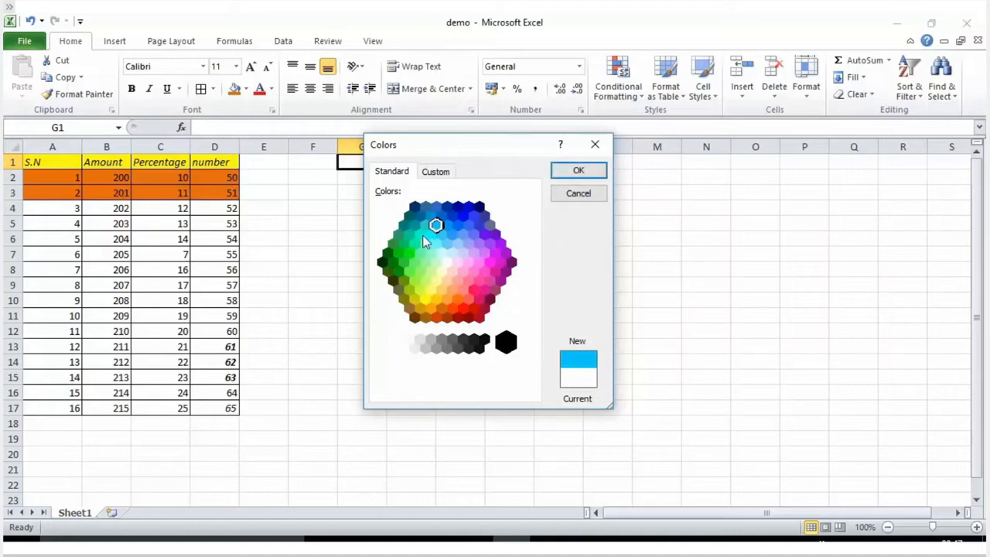
click(577, 171)
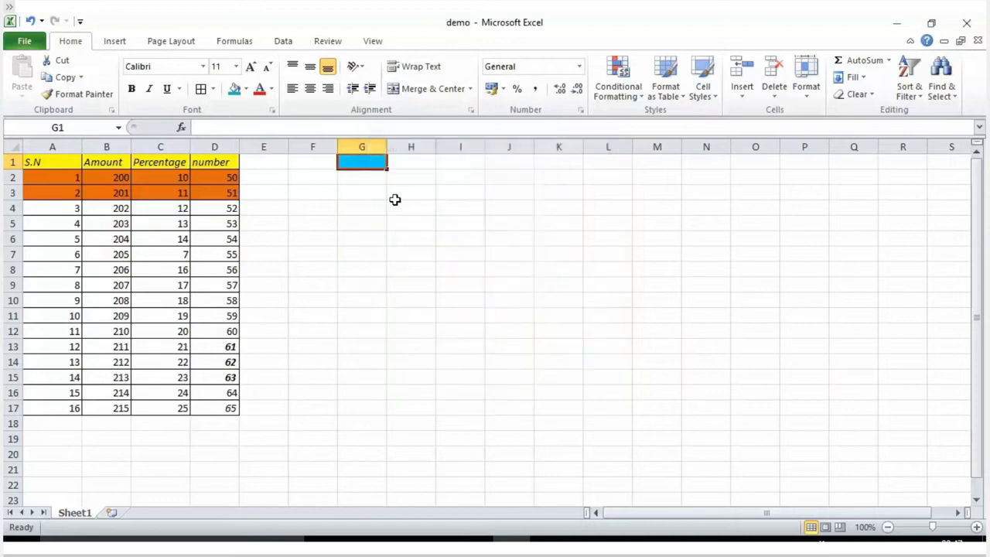
Fill cell F4 with the standard green colour.
click(337, 204)
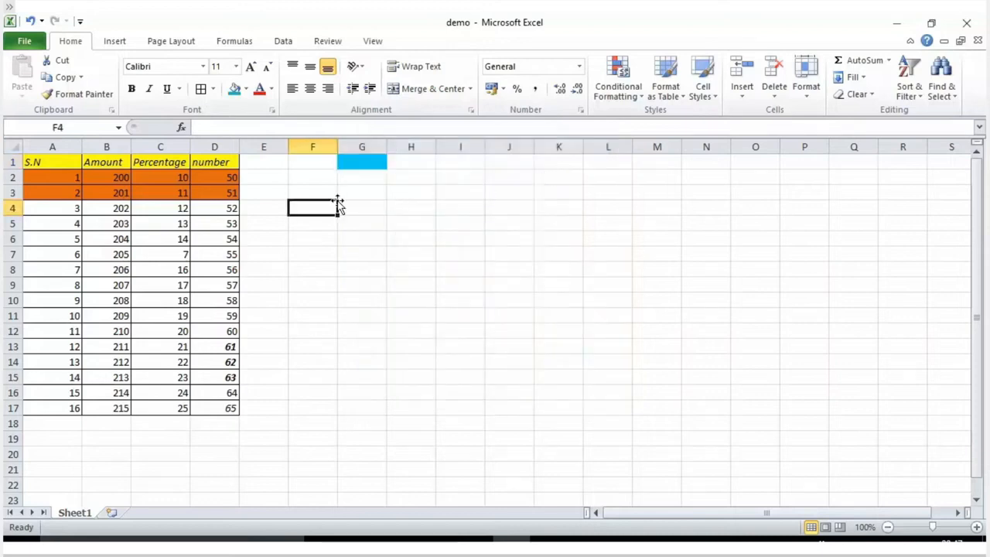
click(246, 89)
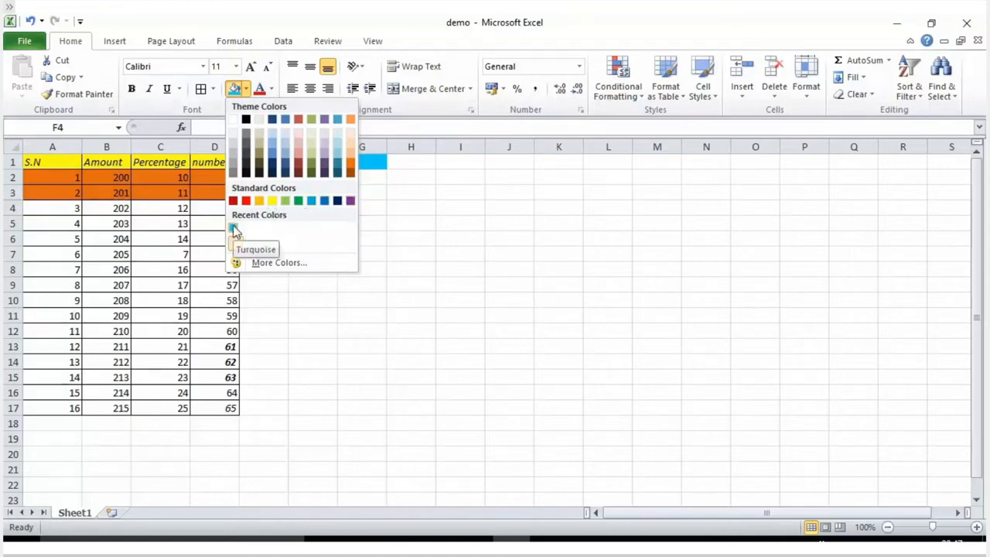
click(299, 201)
click(355, 198)
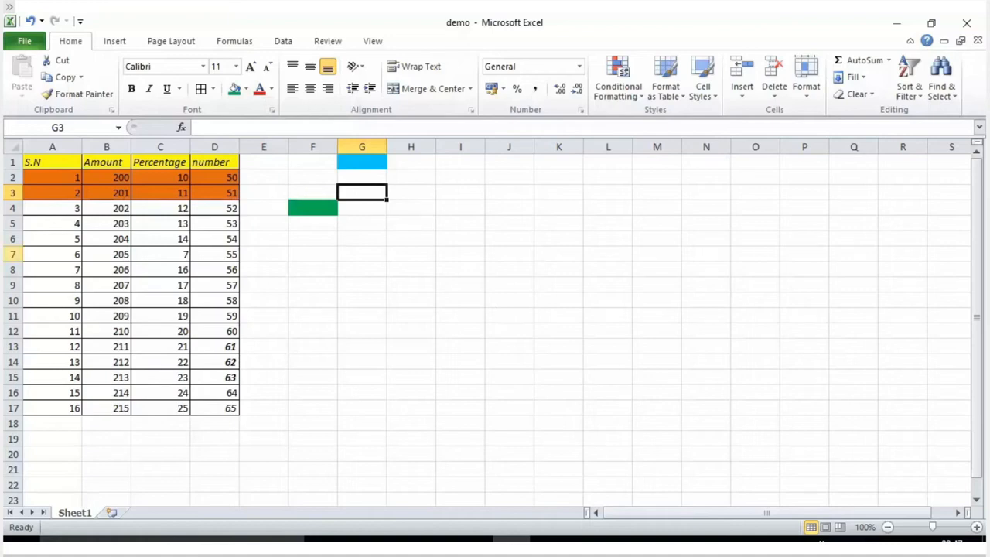
Fill the entire worksheet with the theme colour Red, Accent 2, Lighter 60%.
drag(28, 229, 31, 236)
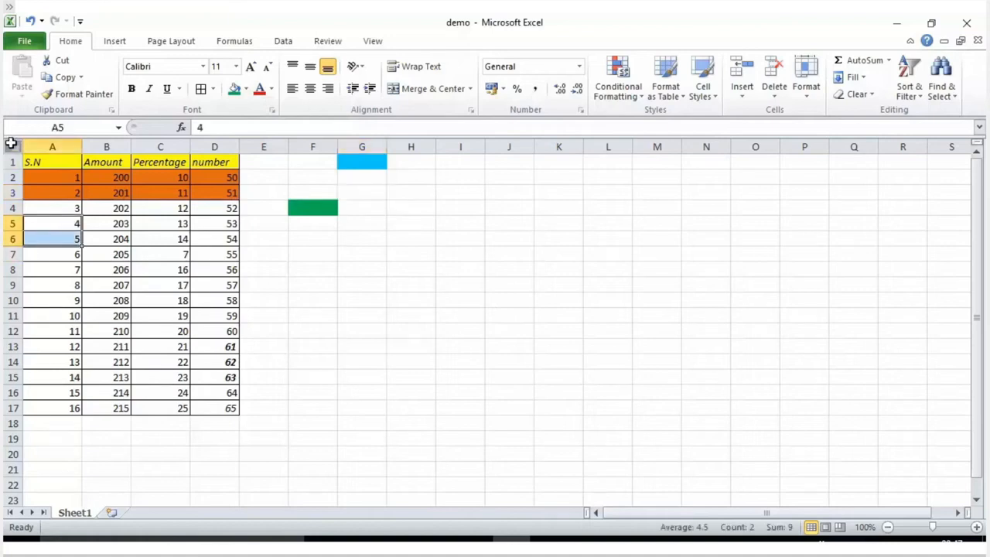
click(11, 145)
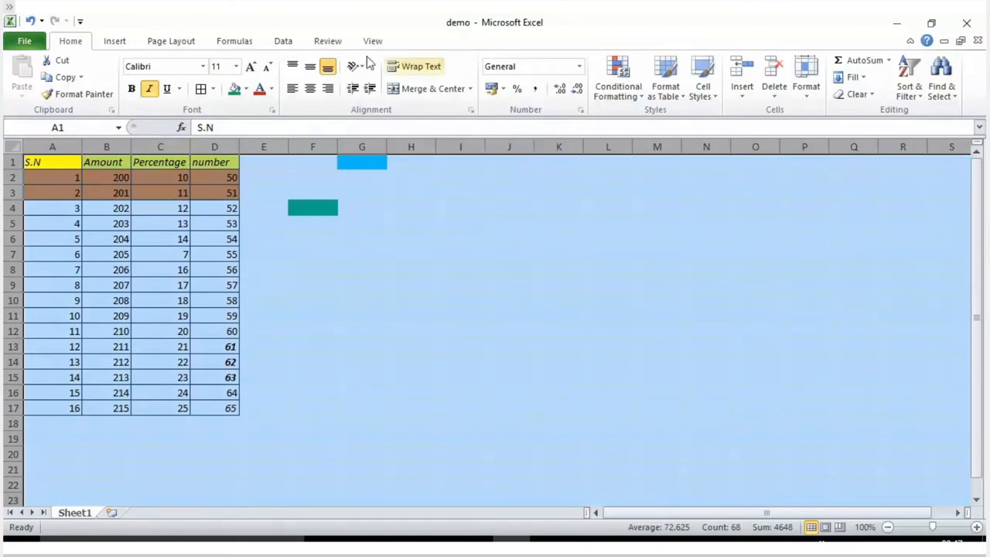
click(246, 89)
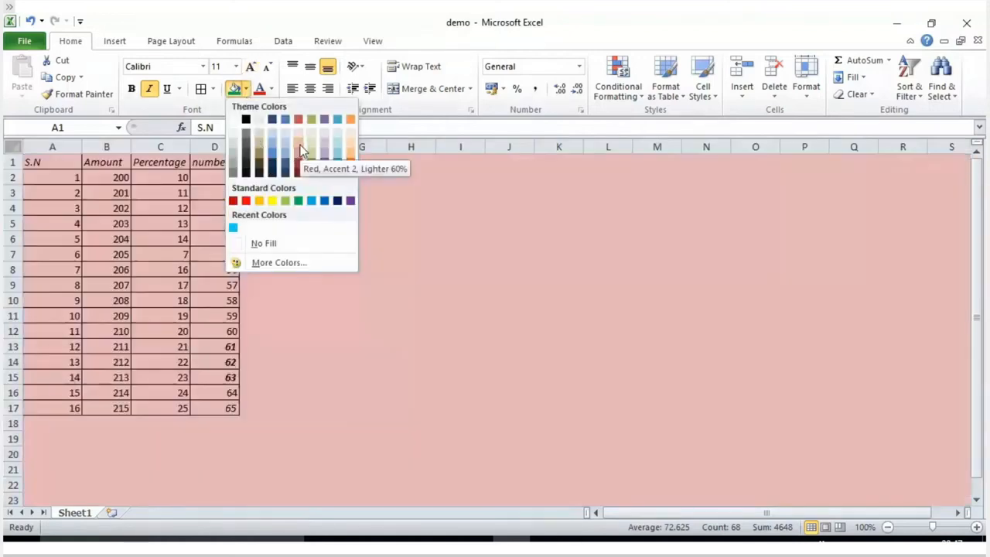
click(300, 150)
click(408, 270)
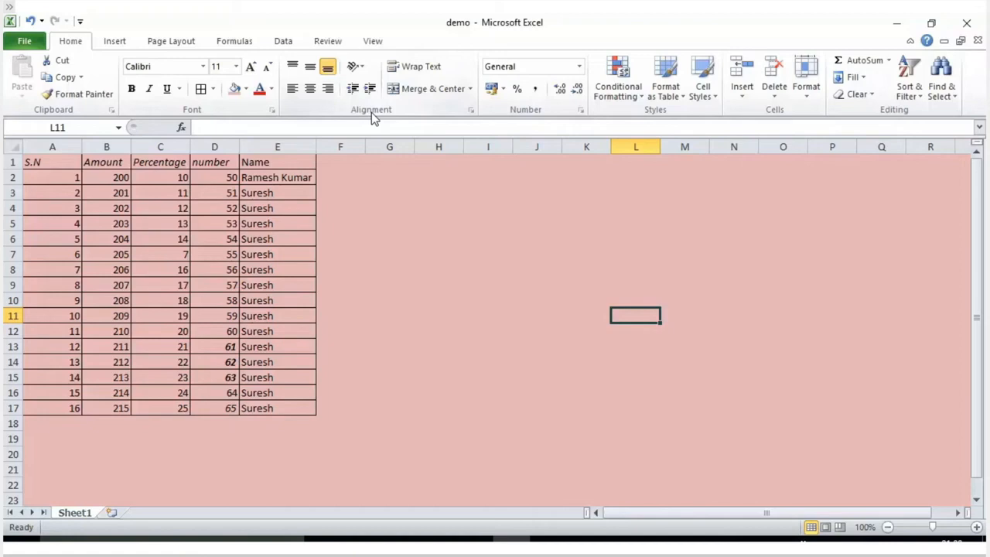
drag(272, 179, 298, 218)
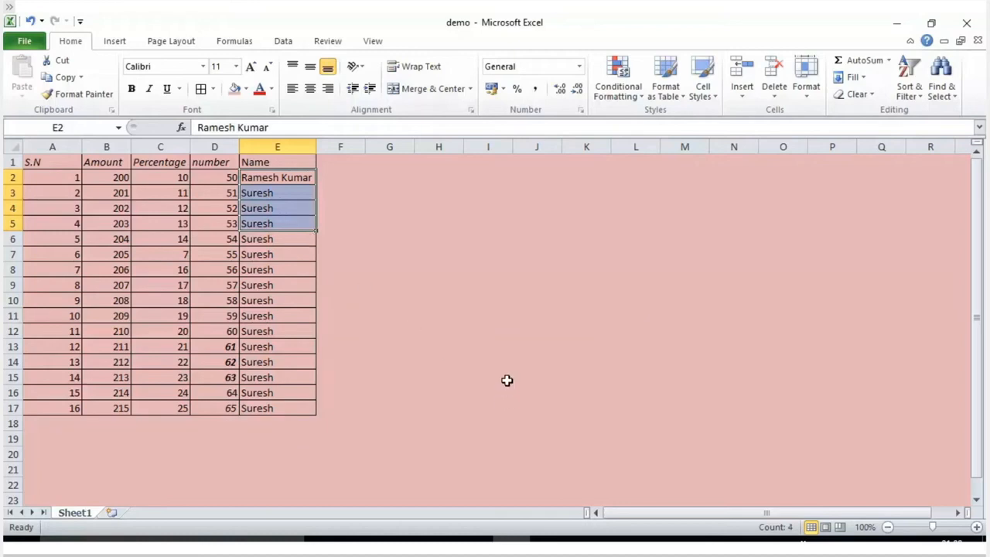
drag(214, 176, 229, 263)
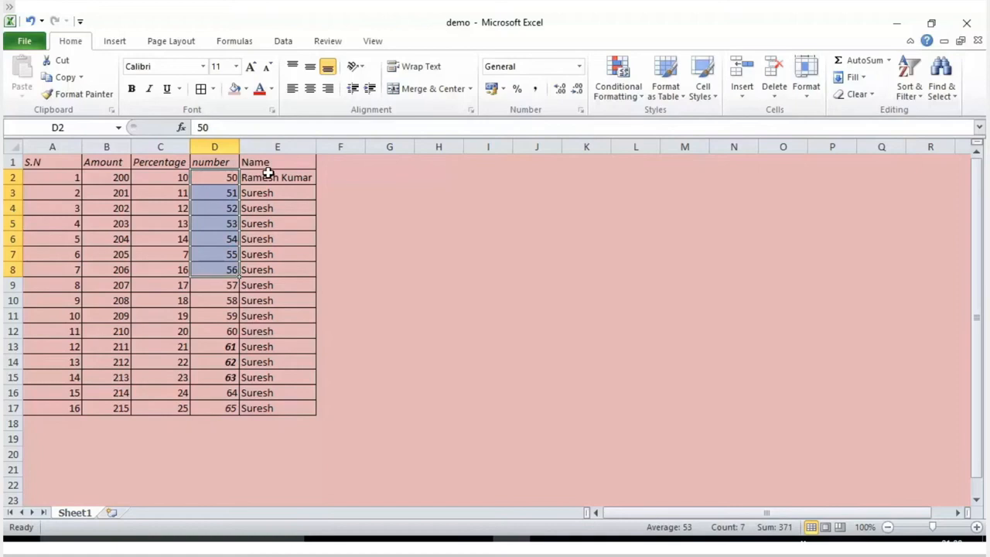
drag(122, 184, 221, 179)
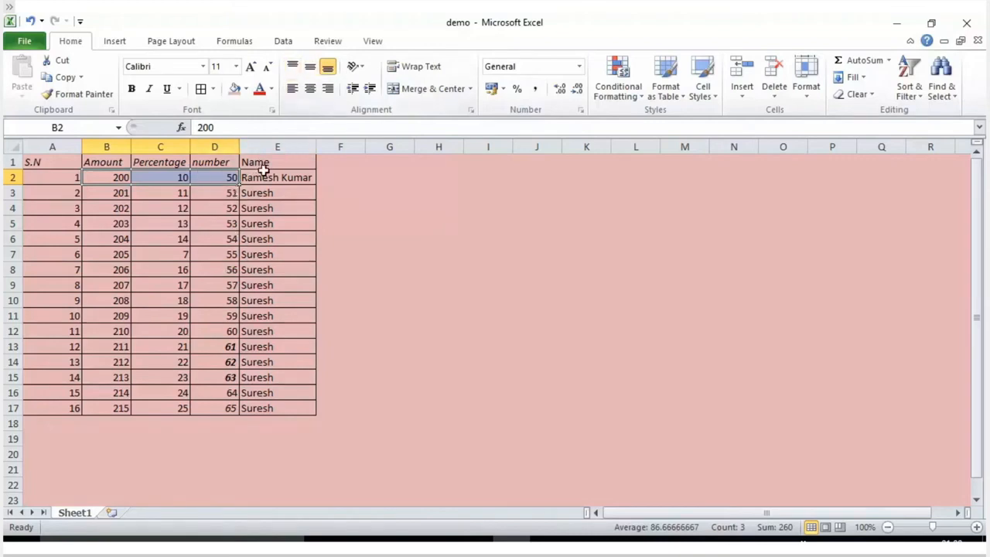
mouse_move(263, 175)
mouse_down()
mouse_move(260, 228)
mouse_move(252, 165)
mouse_up()
click(251, 211)
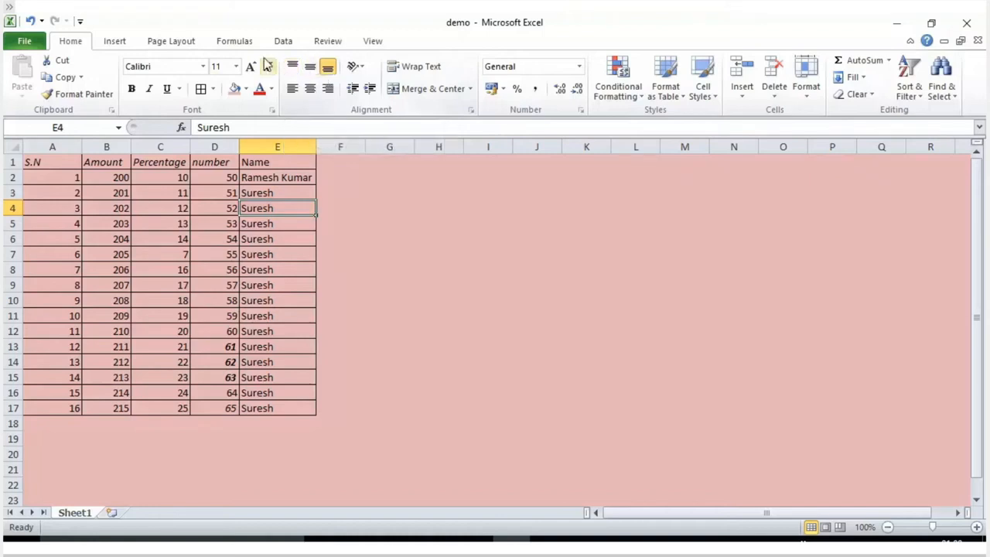
drag(219, 171, 276, 162)
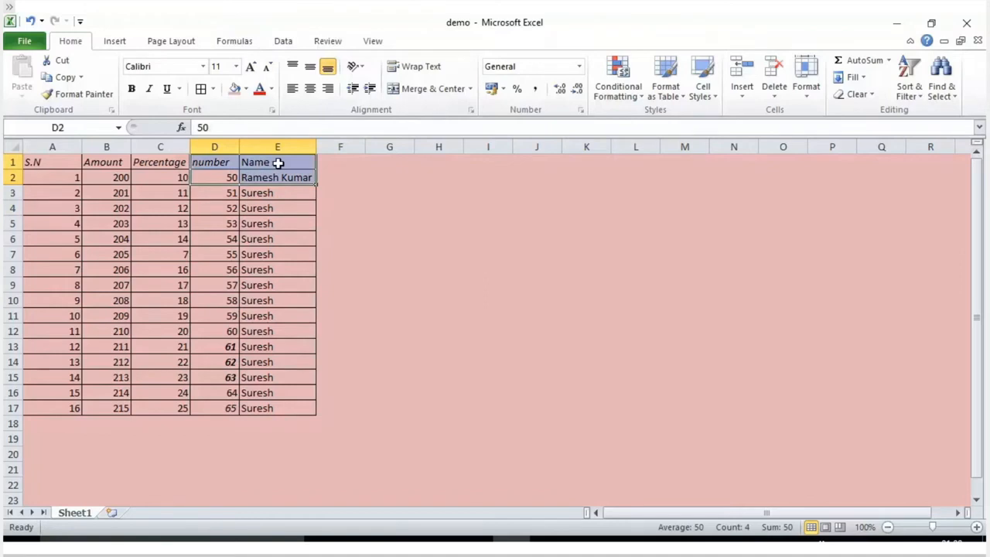
click(284, 220)
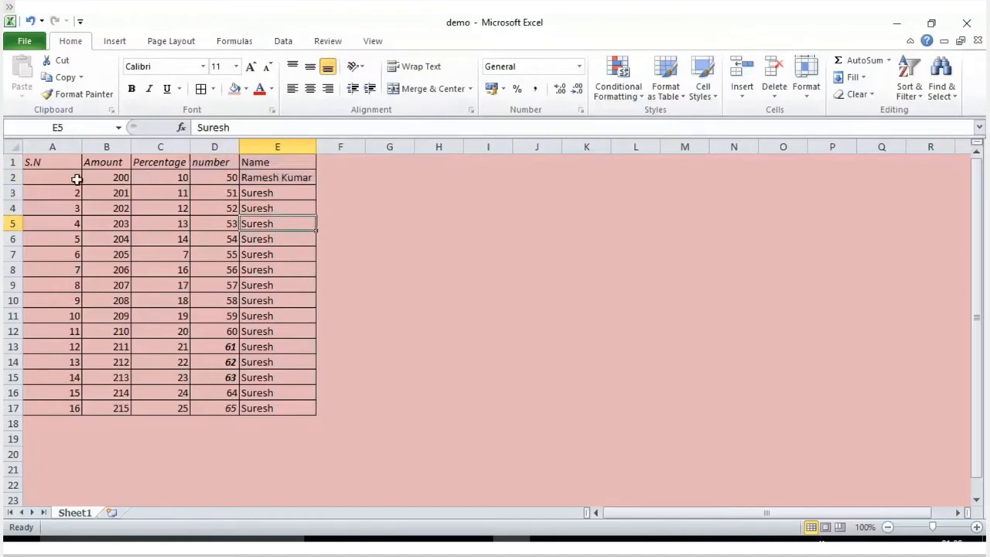
View the alignment settings of the Format Cells dialog for A2:E2 and leave it without applying anything.
drag(68, 177, 266, 179)
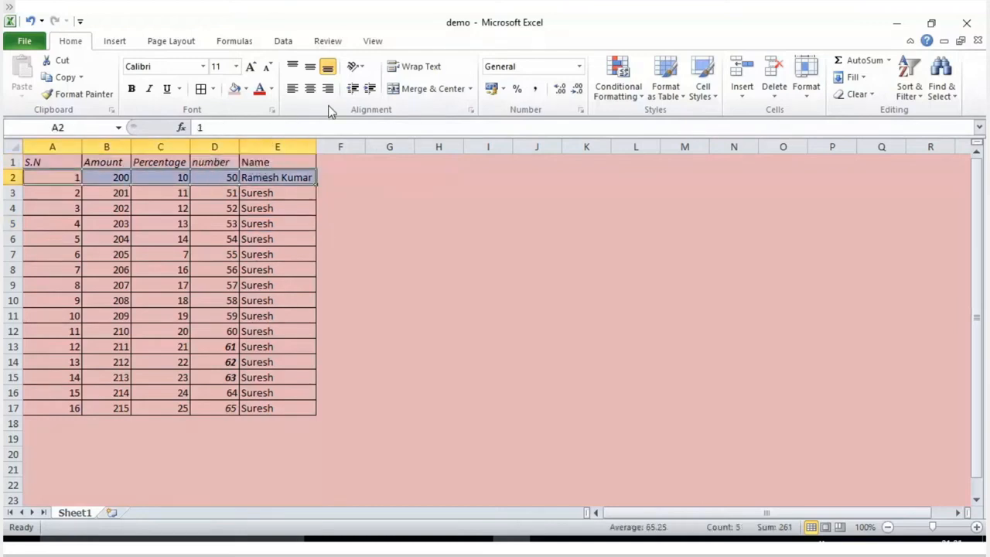
click(471, 113)
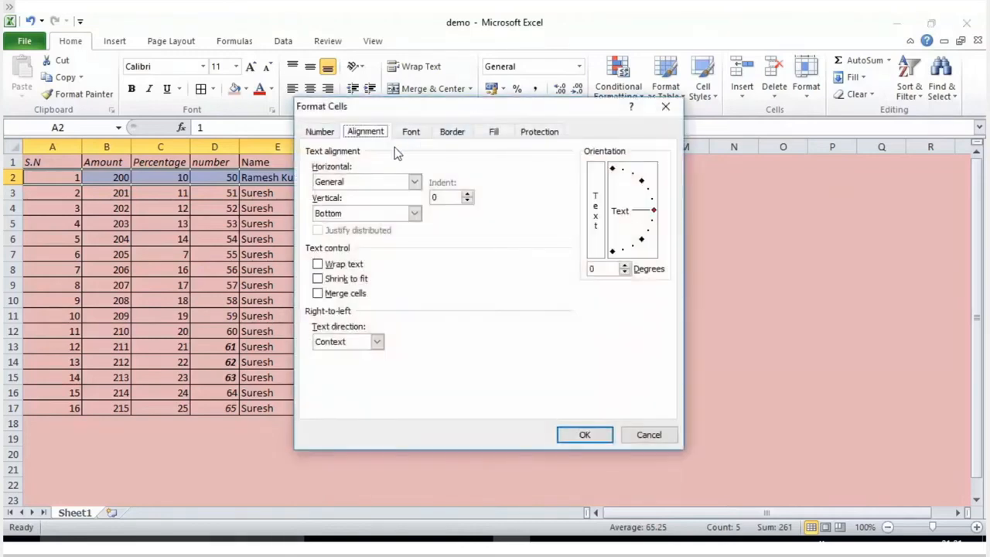
click(649, 435)
click(438, 346)
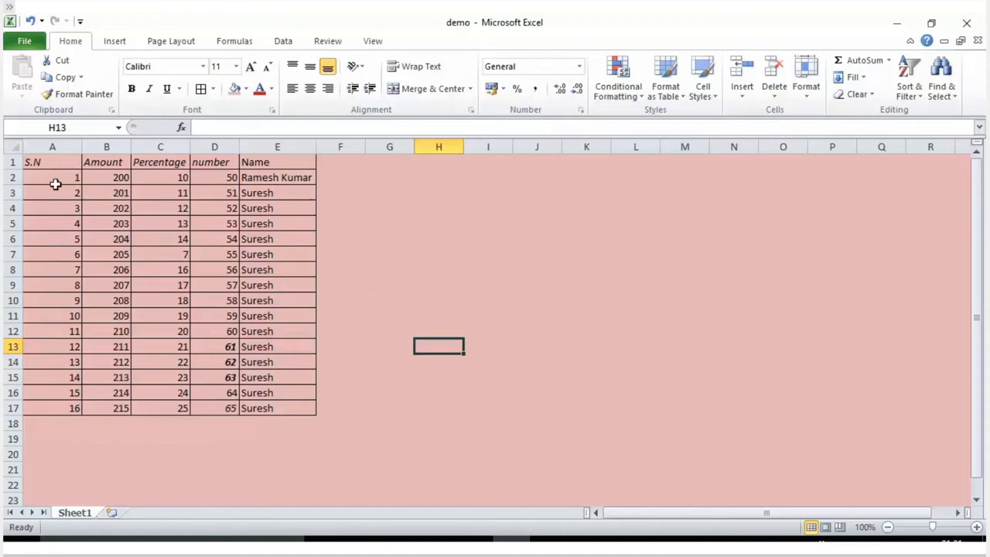
Review the horizontal and vertical text alignment options in Format Cells for B3:D3, keeping General and Bottom.
click(116, 191)
drag(116, 191, 219, 193)
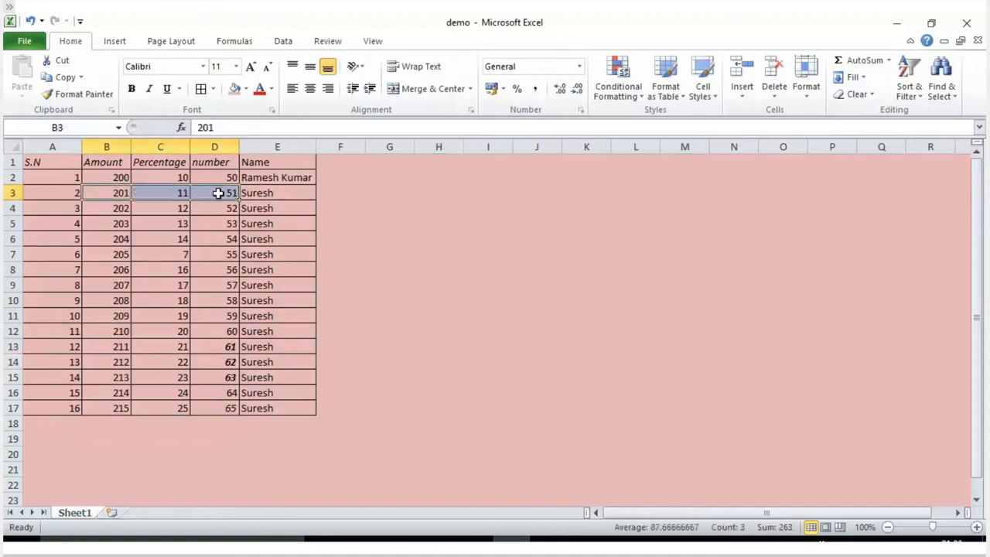
right_click(222, 196)
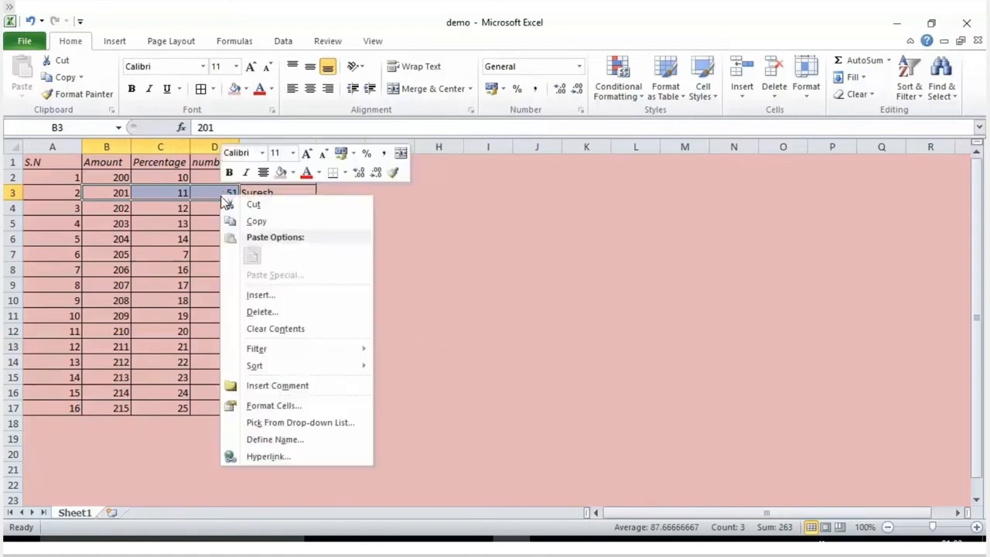
click(275, 406)
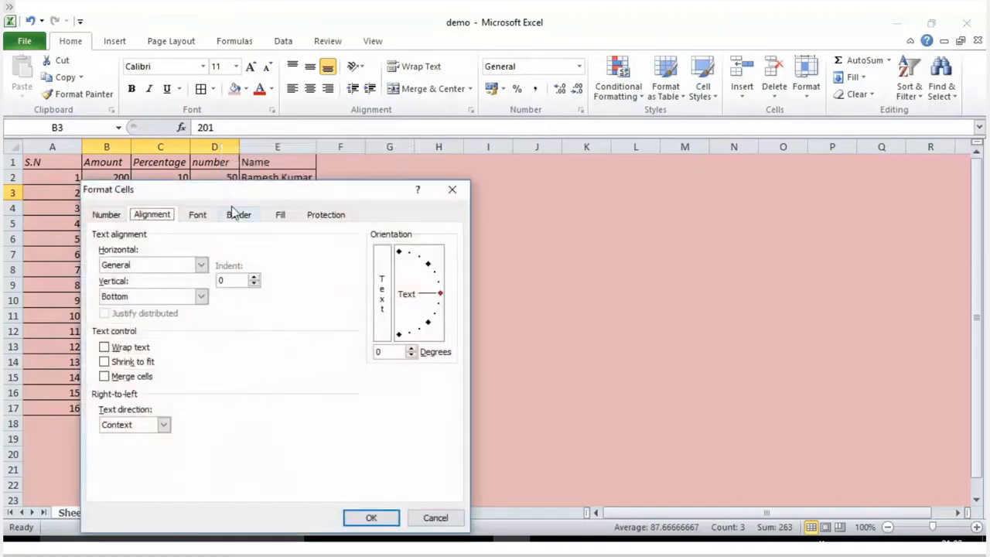
drag(235, 198, 552, 133)
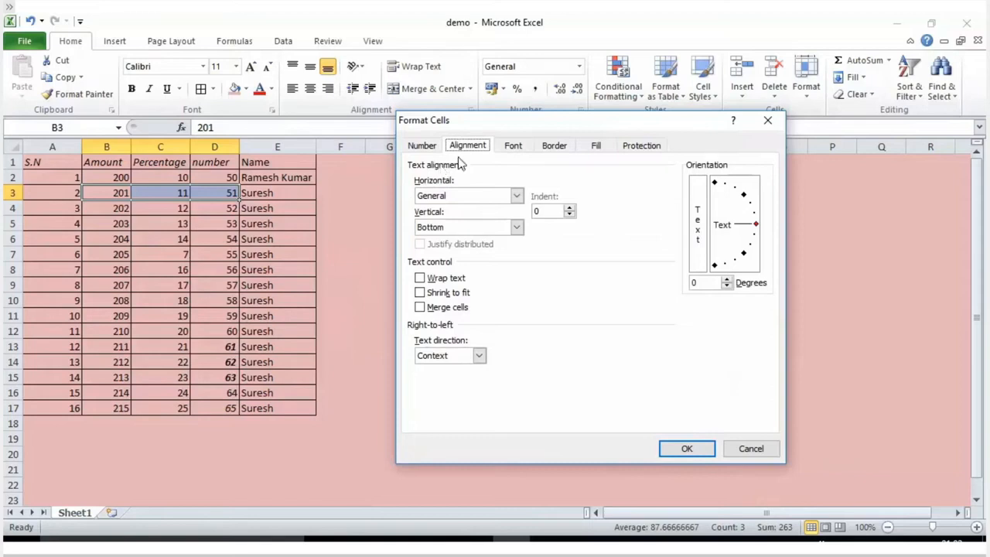
click(467, 198)
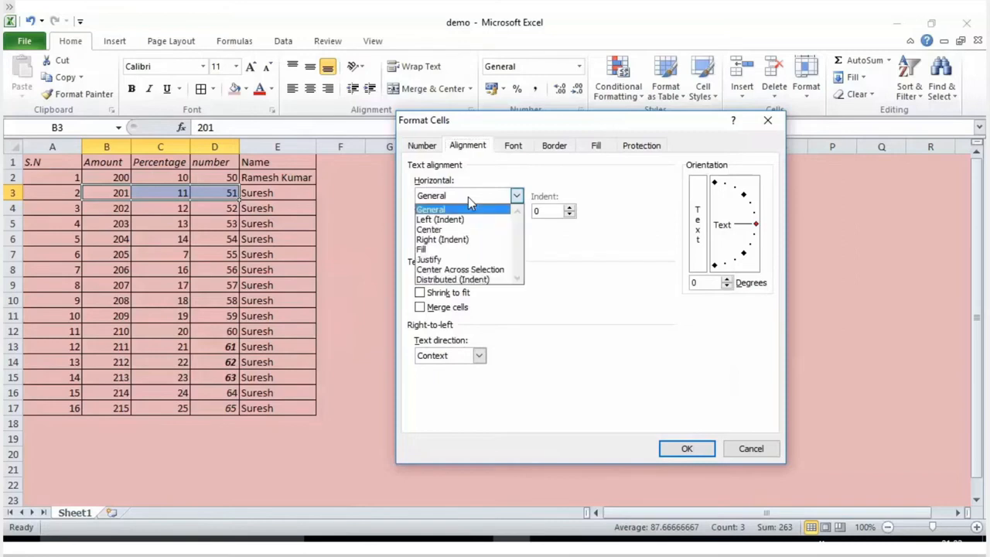
click(472, 181)
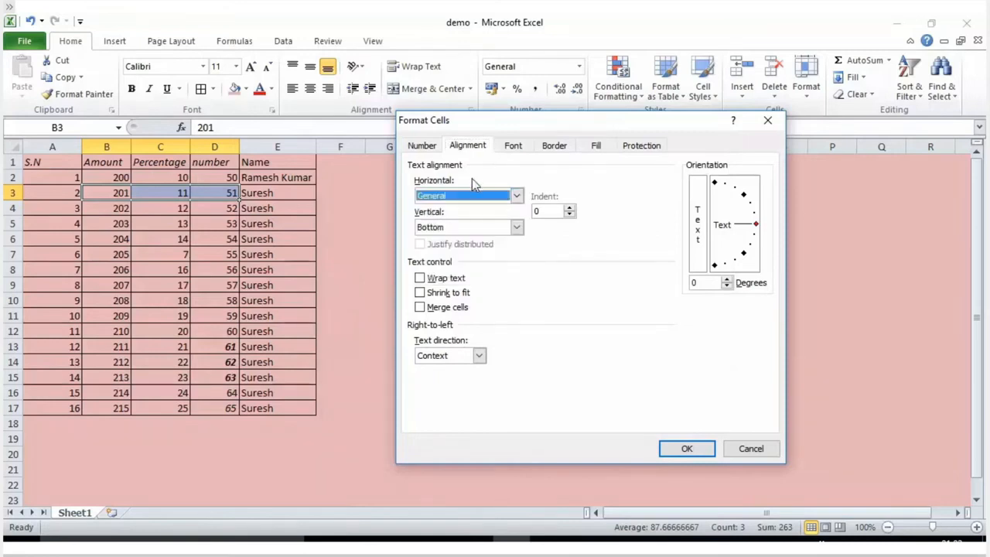
click(466, 228)
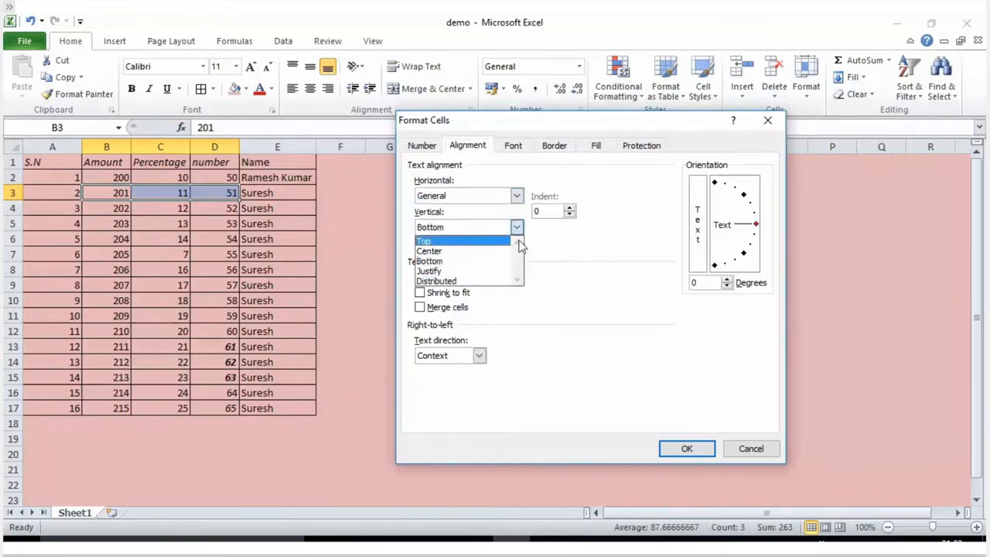
click(553, 281)
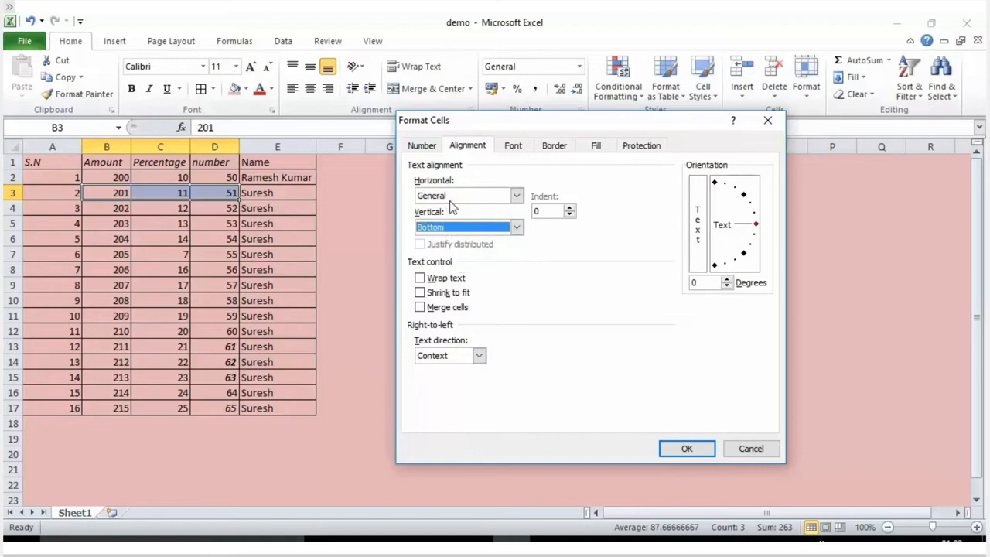
click(664, 447)
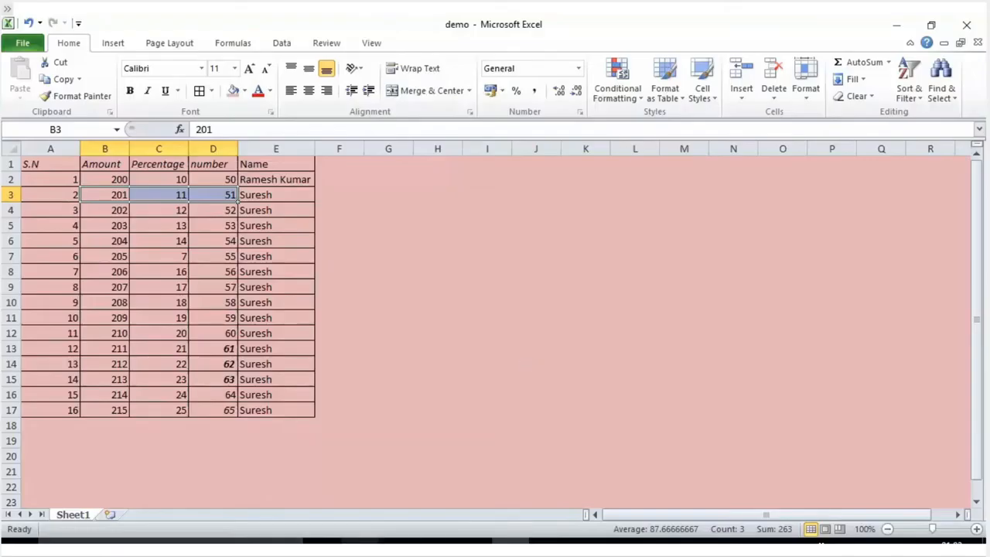
Left-align the contents of cells A2:E6.
click(45, 180)
drag(66, 179, 274, 240)
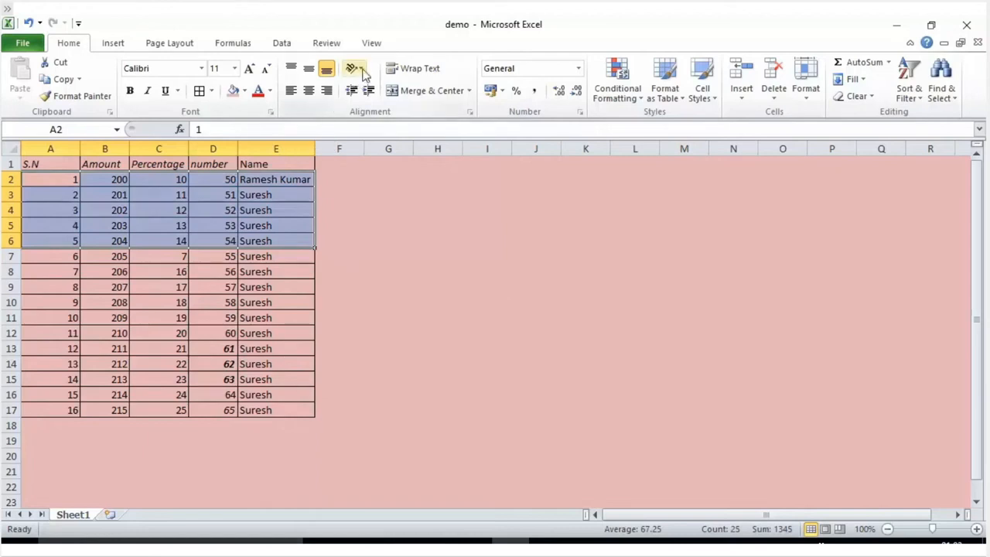
click(292, 91)
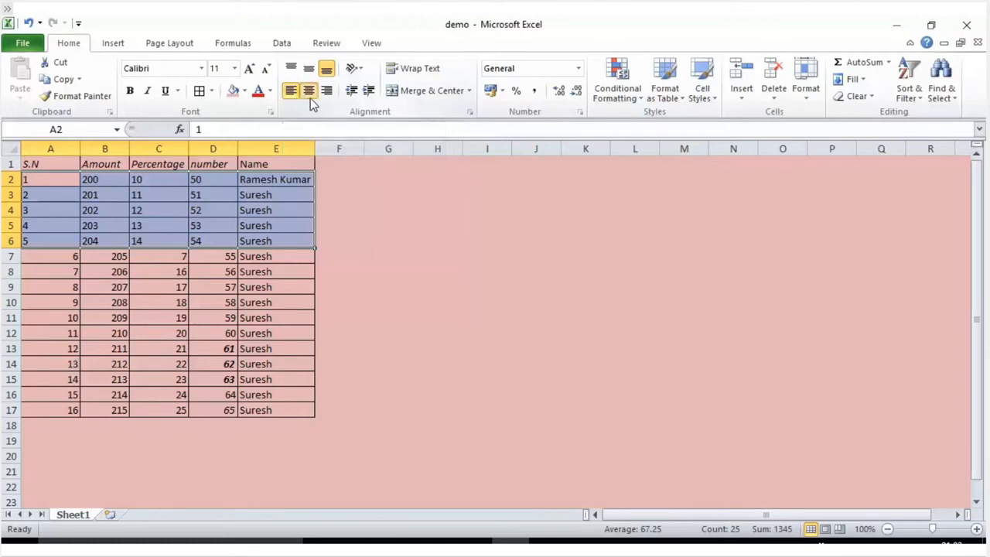
Centre the contents of cells A2:E6 and switch them to right alignment.
click(309, 91)
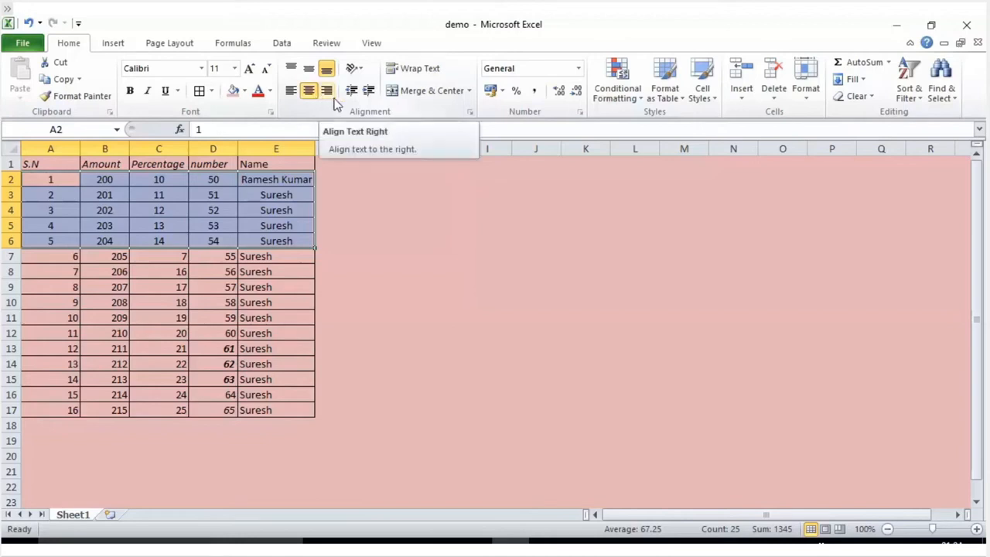
click(334, 99)
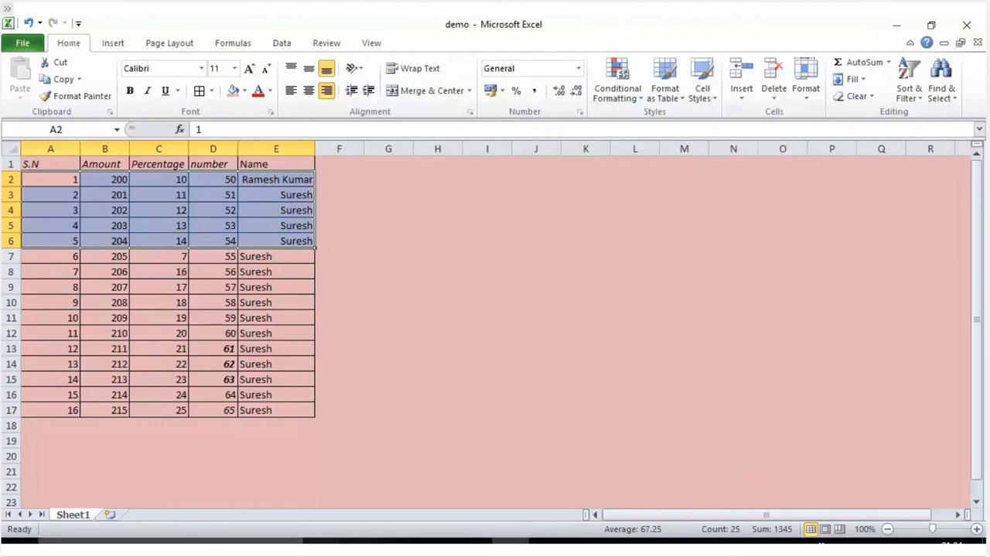
Narrow column E until the name in E2 is cut off, and autofit the column's width again.
click(287, 149)
drag(313, 148, 275, 149)
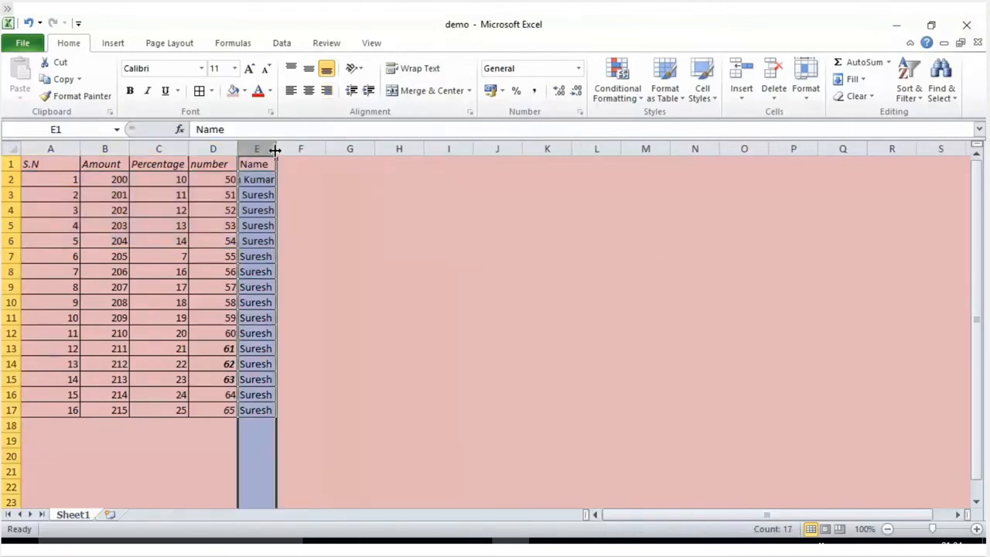
click(257, 195)
click(263, 179)
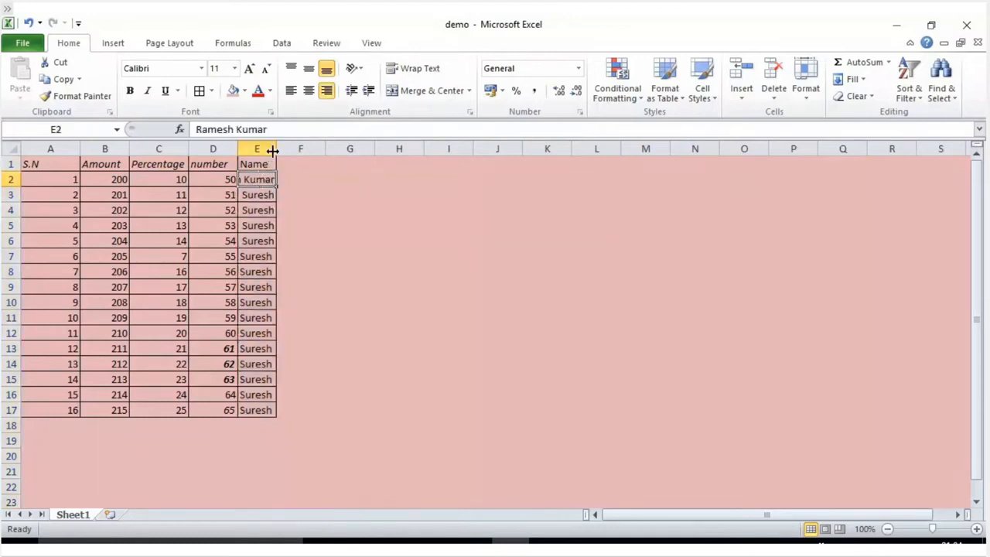
double_click(275, 150)
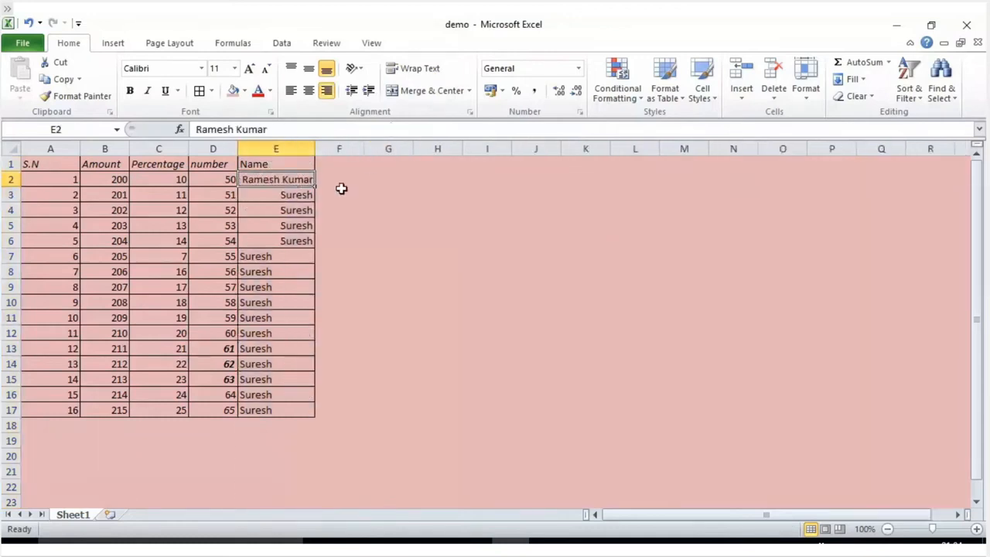
Set the horizontal text alignment of cell E2 to Fill in Format Cells.
click(470, 112)
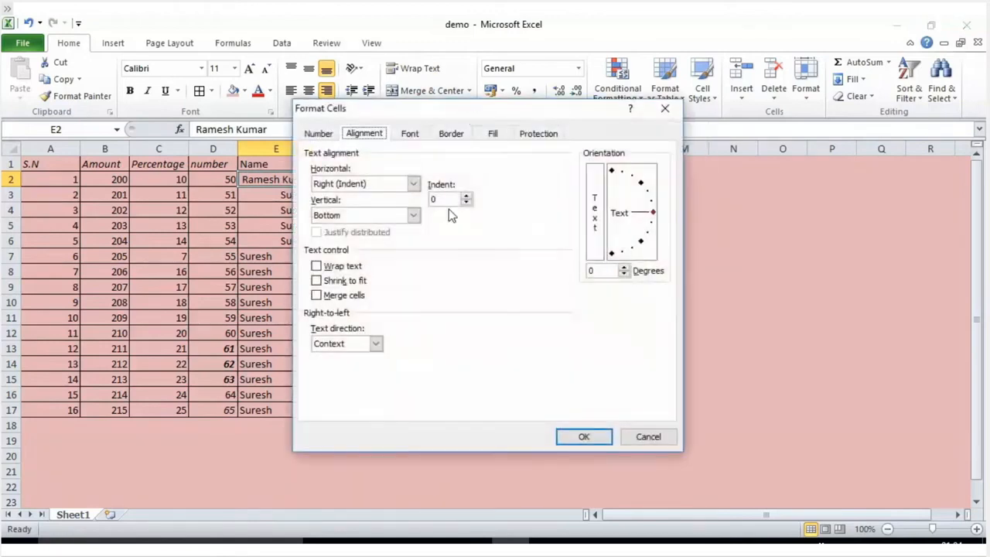
click(415, 185)
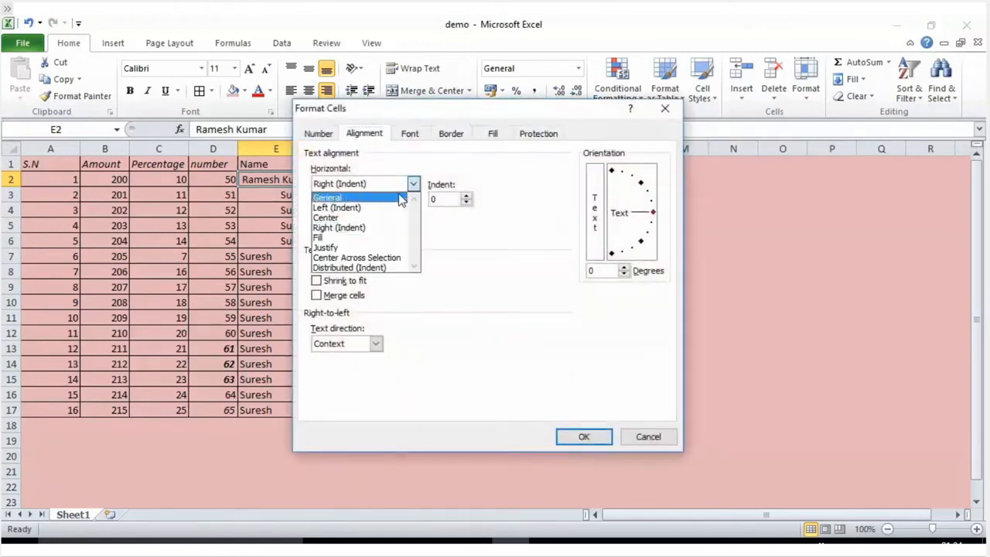
click(374, 242)
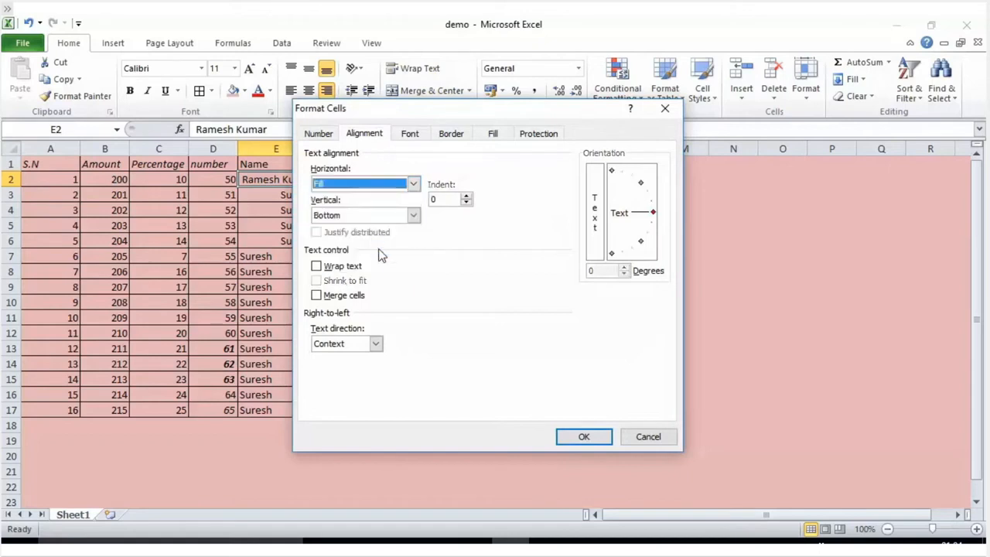
click(601, 438)
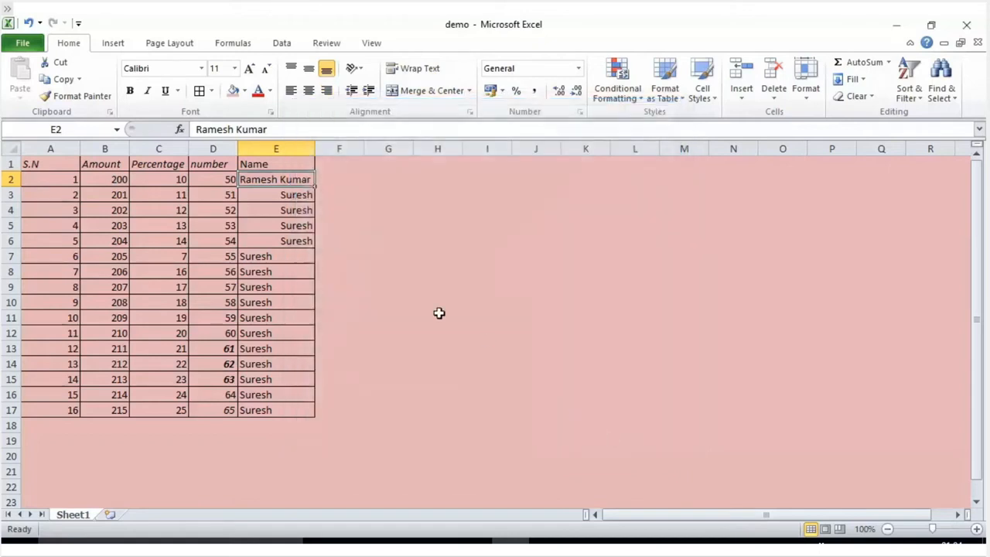
Set the horizontal text alignment of the whole column E to Justify in Format Cells.
click(286, 148)
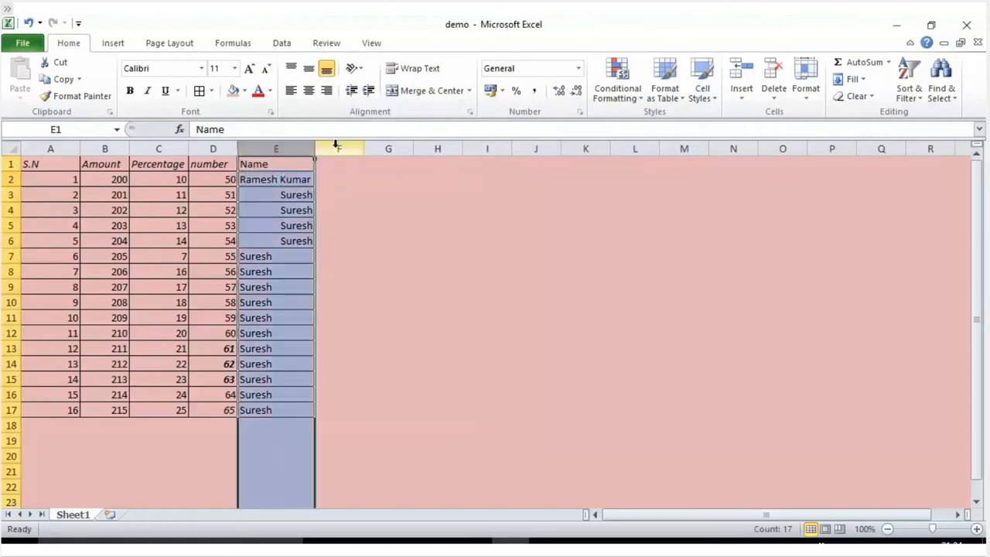
click(470, 112)
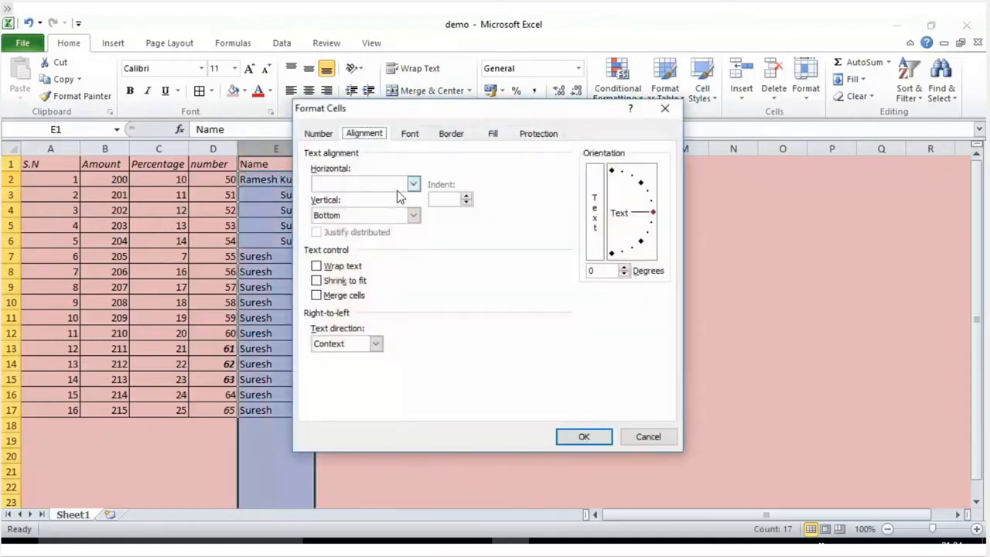
click(413, 185)
click(348, 245)
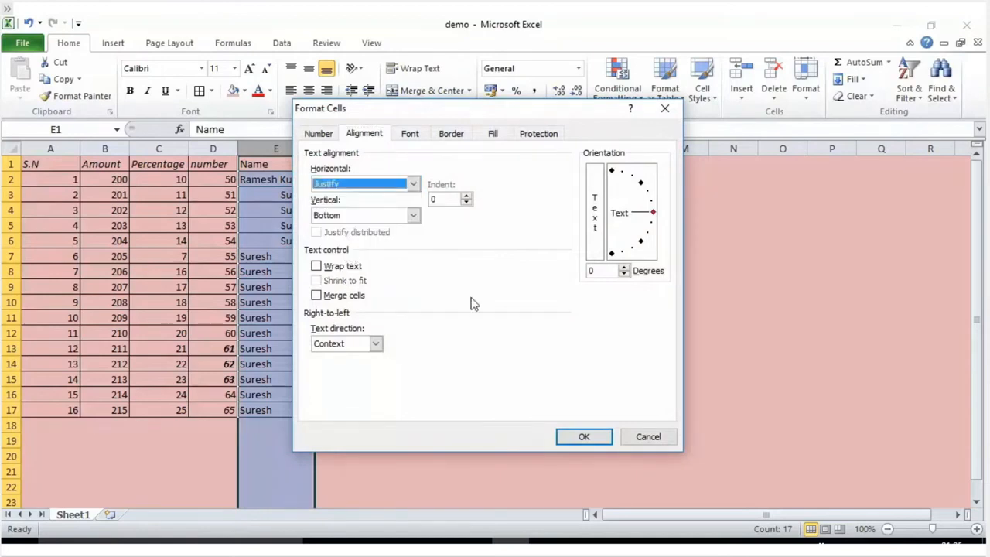
click(581, 437)
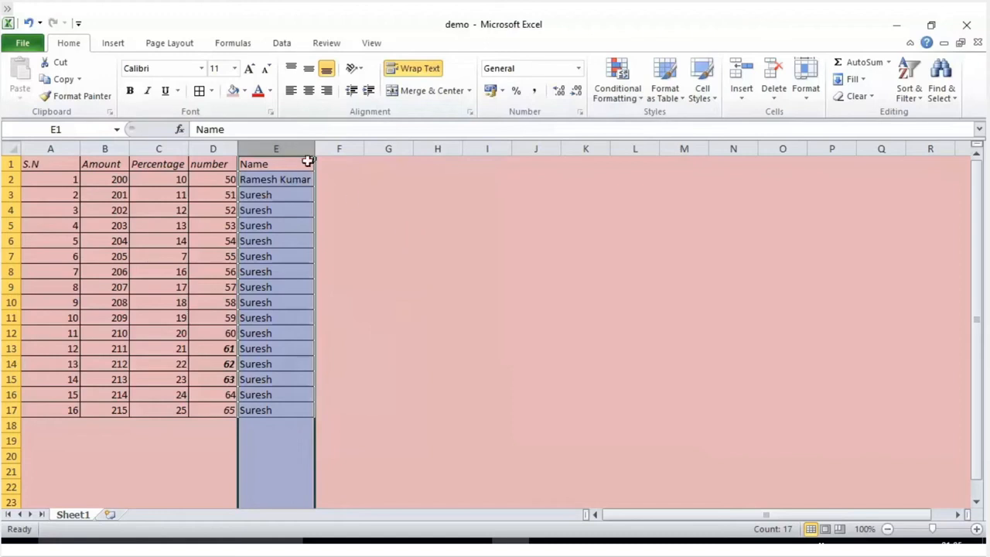
Narrow column E slightly and autofit the height of row 2 to its wrapped name.
drag(314, 148, 295, 150)
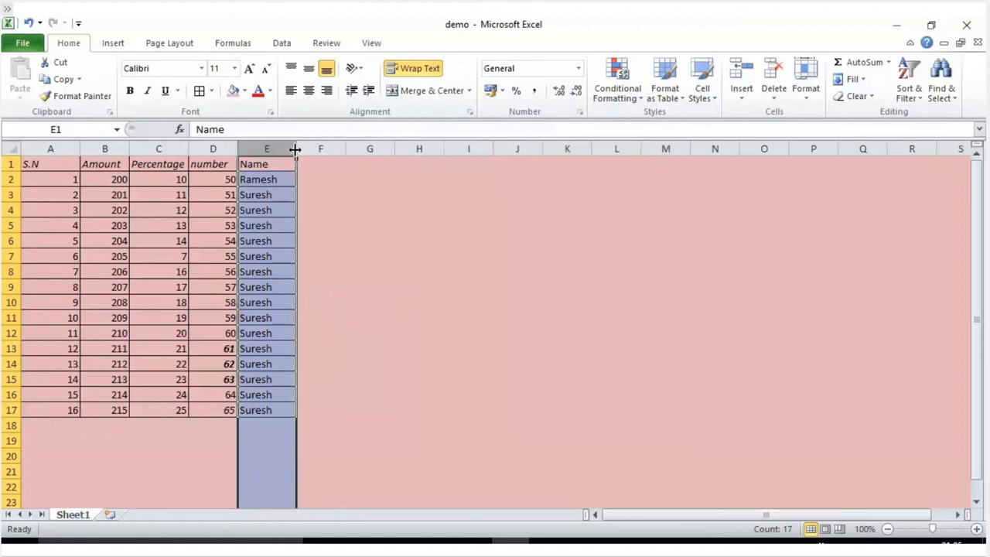
click(256, 205)
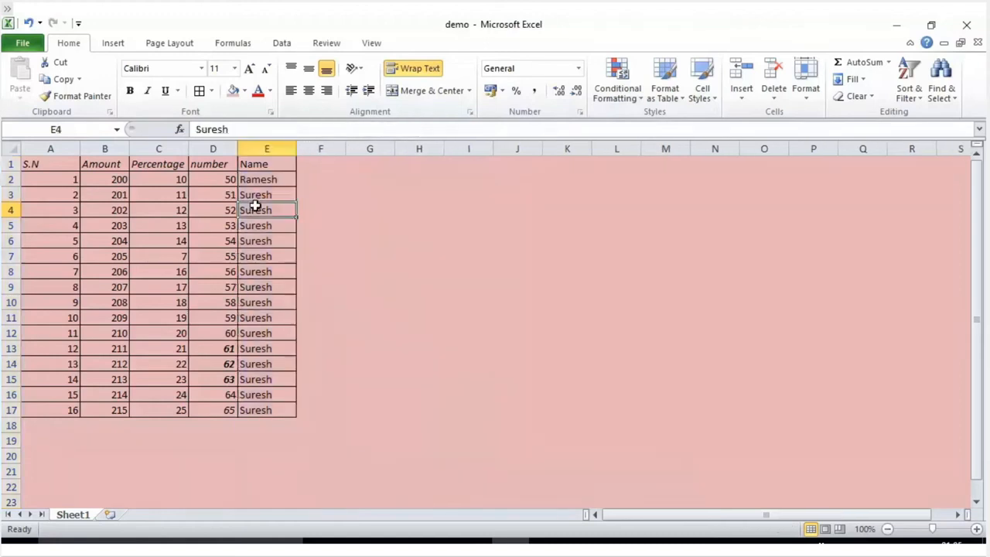
double_click(14, 187)
click(277, 197)
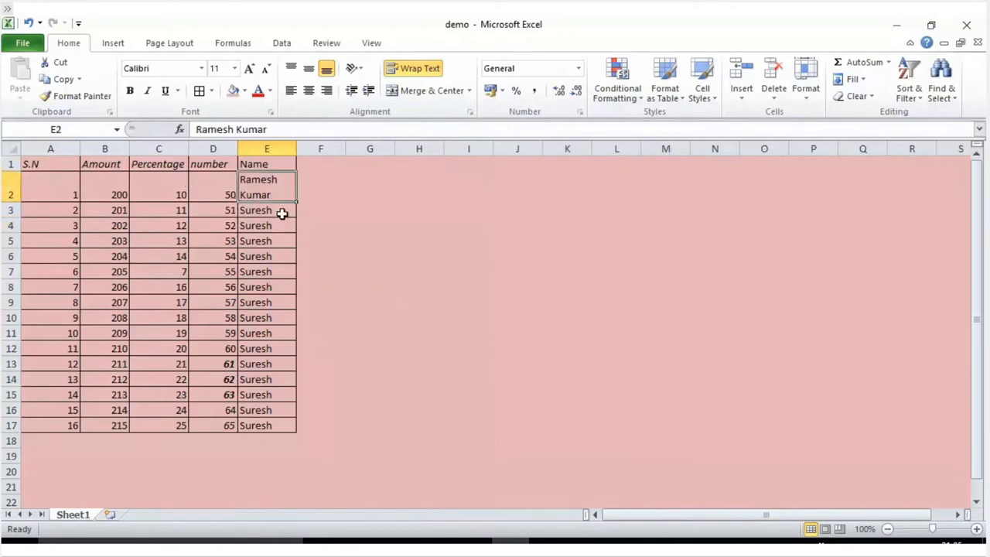
Set the horizontal text alignment of cell E2 to Center Across Selection in Format Cells.
click(470, 112)
click(414, 184)
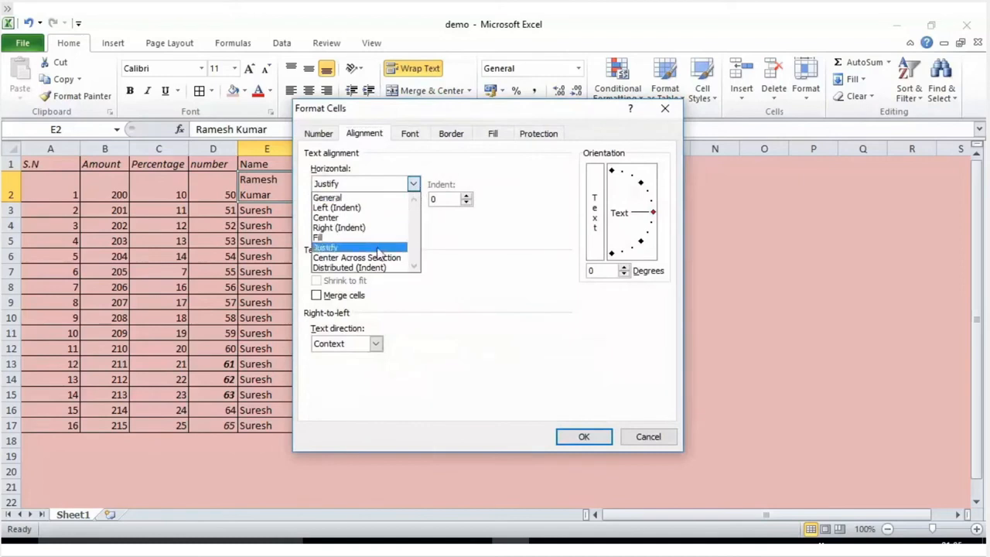
click(376, 260)
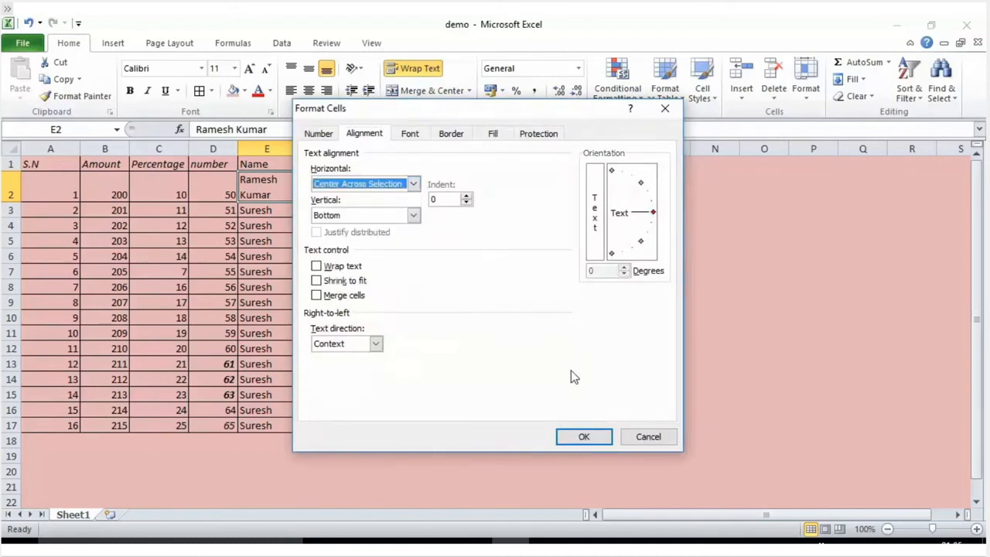
click(581, 438)
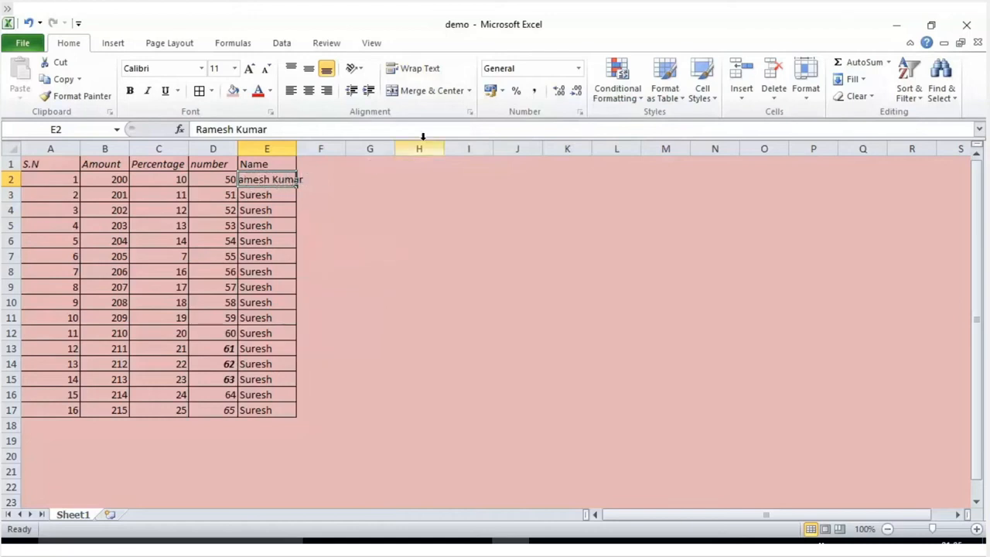
Set the horizontal text alignment of cell E2 to Distributed (Indent) in Format Cells.
click(469, 113)
click(413, 183)
click(376, 268)
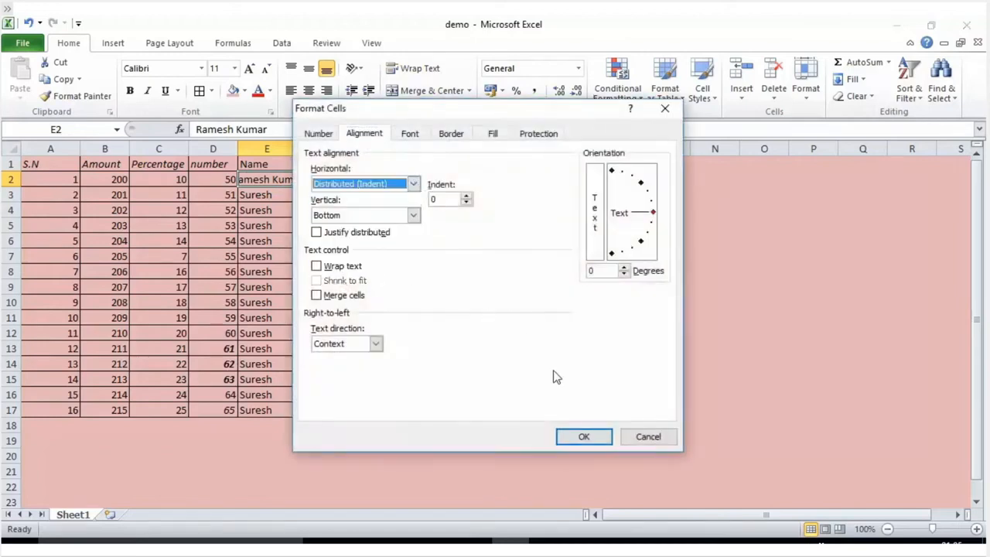
click(582, 438)
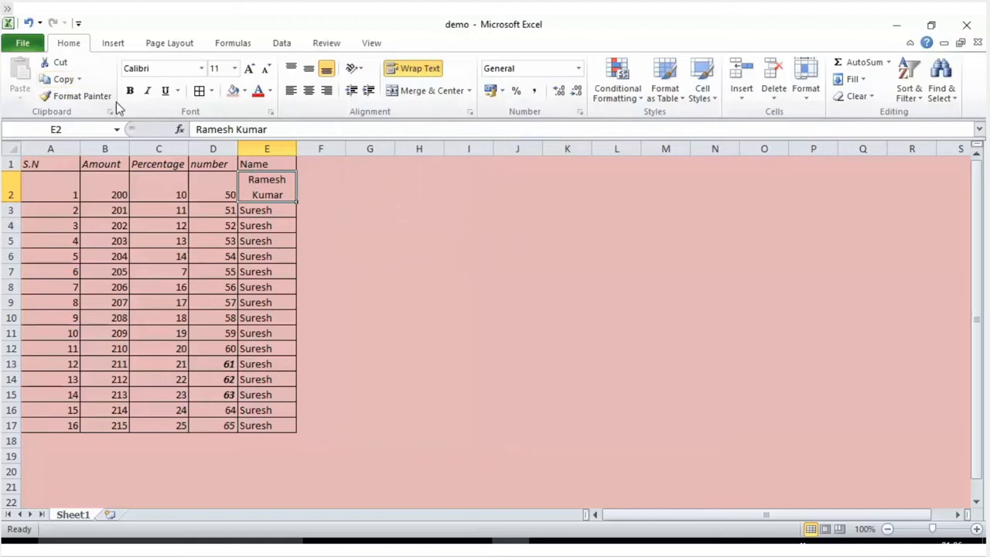
Top-align the contents of cell E2 and widen column E to fit the full name on one line.
click(292, 70)
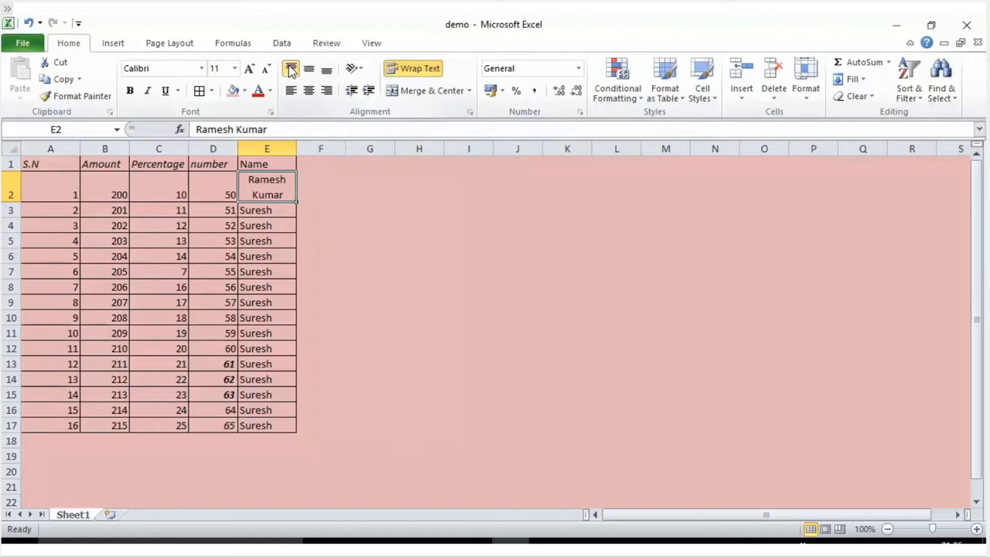
drag(300, 148, 346, 148)
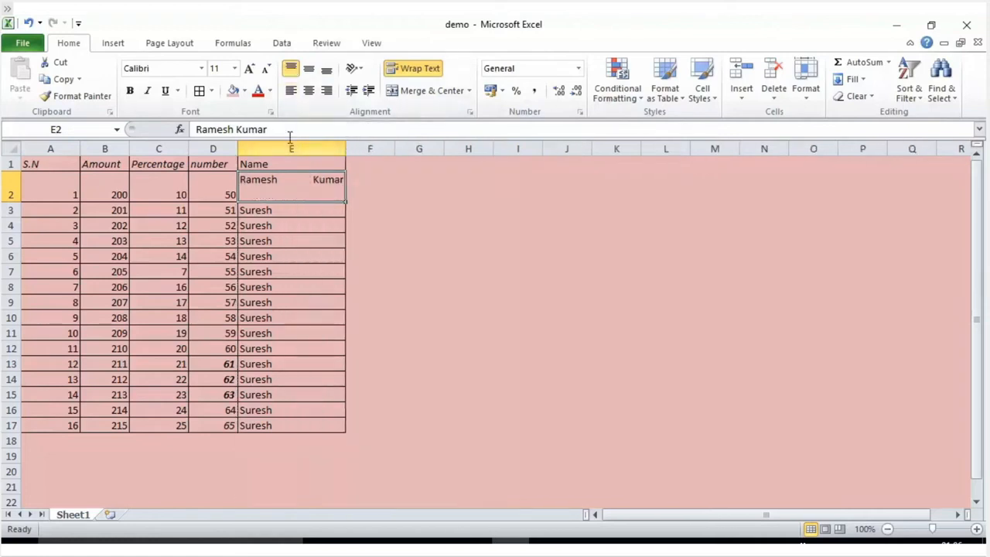
click(289, 69)
click(290, 70)
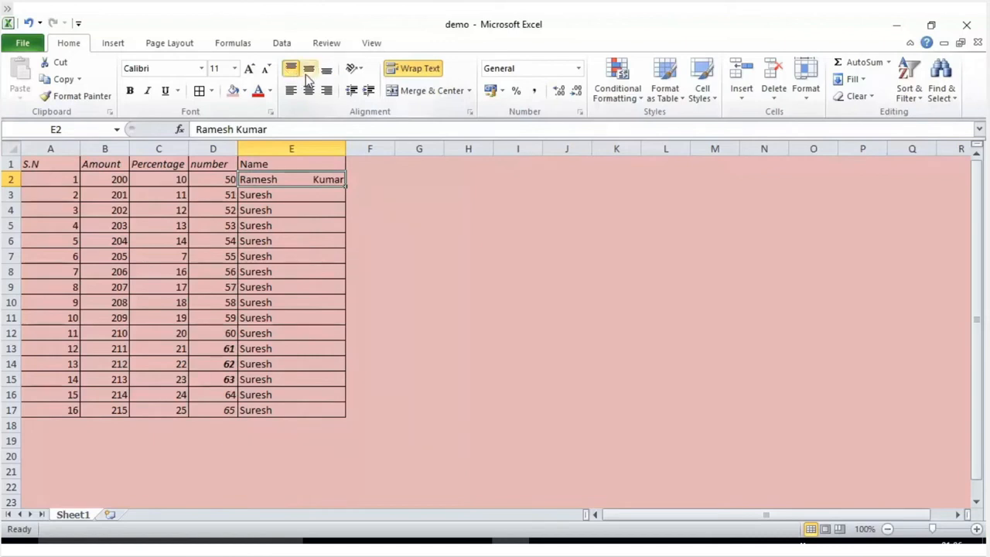
Make row 2 taller and apply middle, followed by bottom, vertical alignment to cell E2.
click(309, 73)
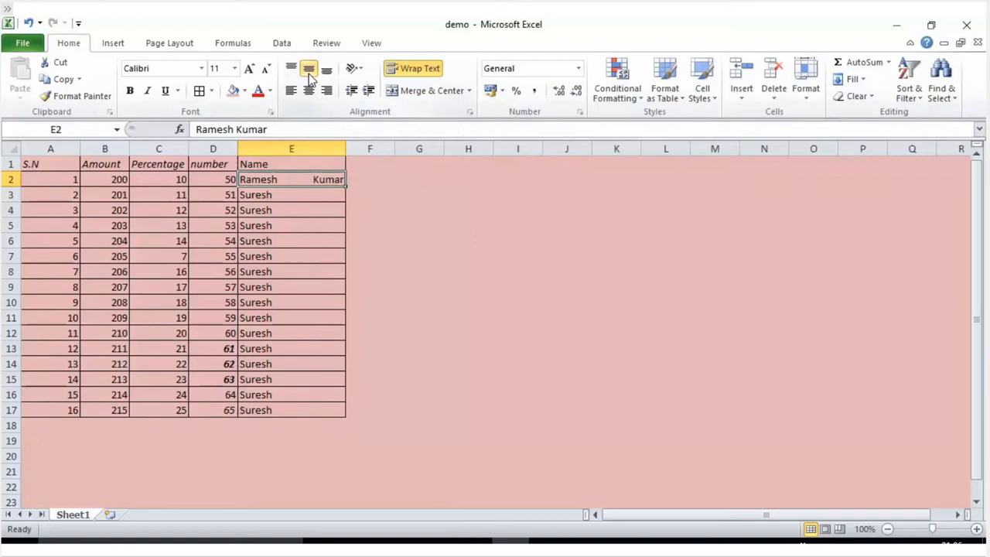
drag(12, 185, 13, 220)
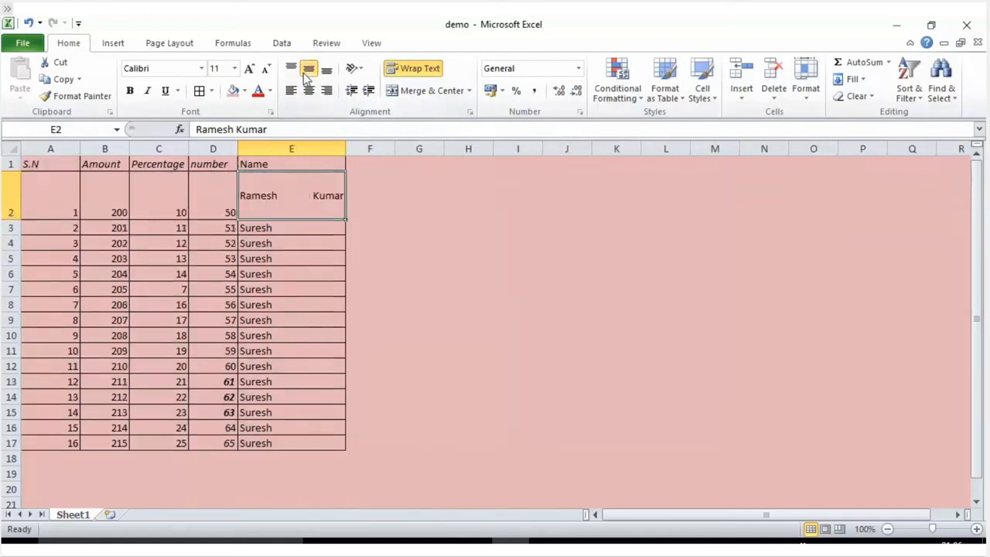
click(308, 71)
click(308, 71)
click(328, 72)
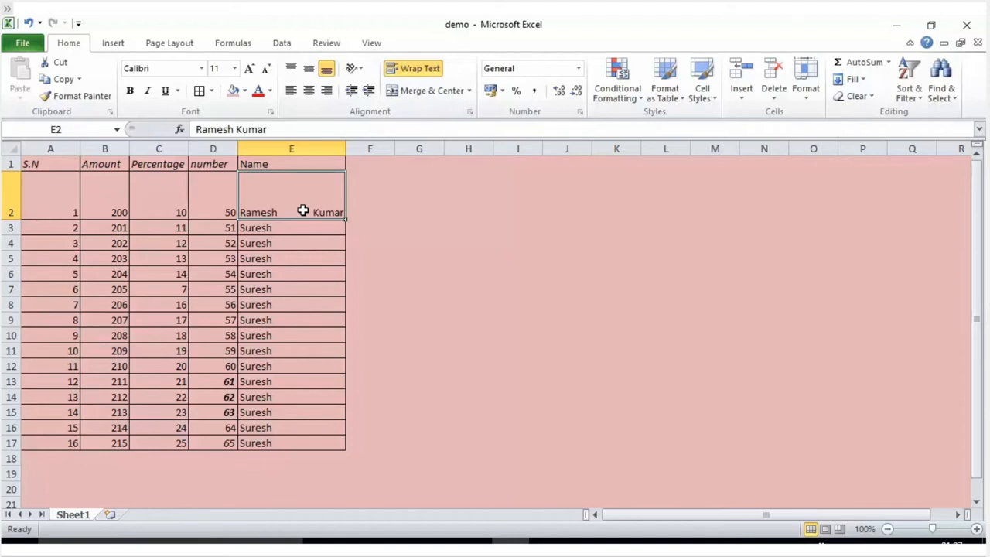
Set the vertical text alignment of cell E2 to Justify, moving the Format Cells dialog clear of the data.
click(469, 112)
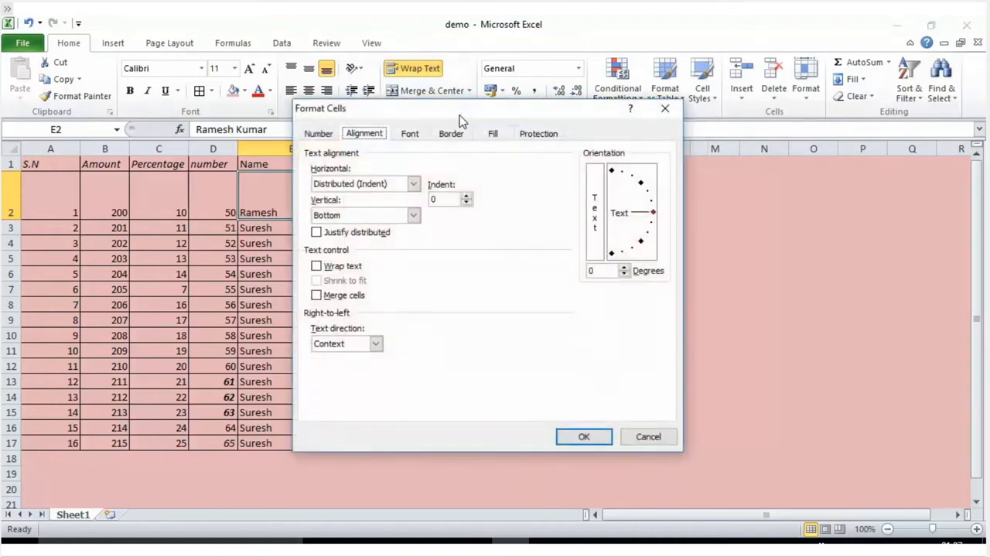
drag(461, 119, 599, 131)
click(552, 227)
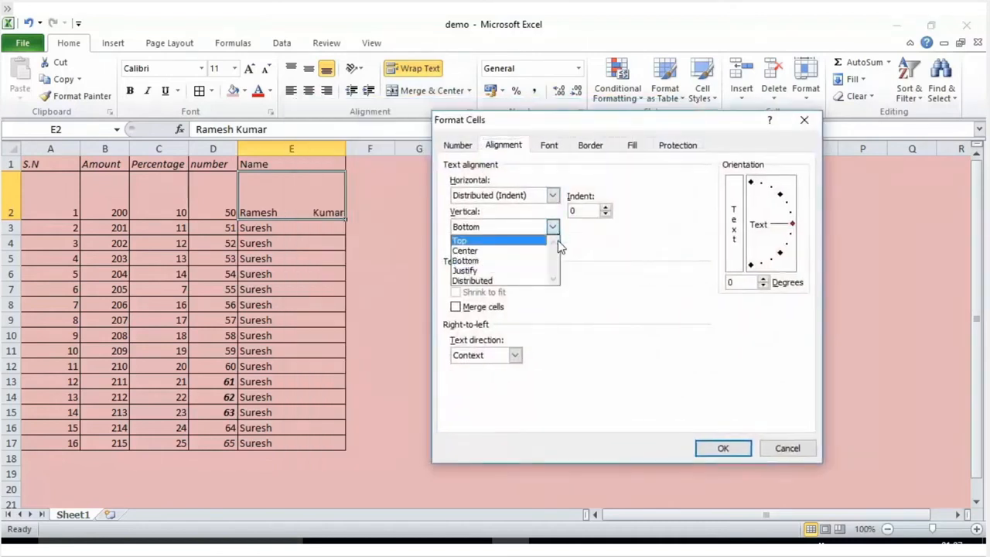
click(479, 271)
click(723, 449)
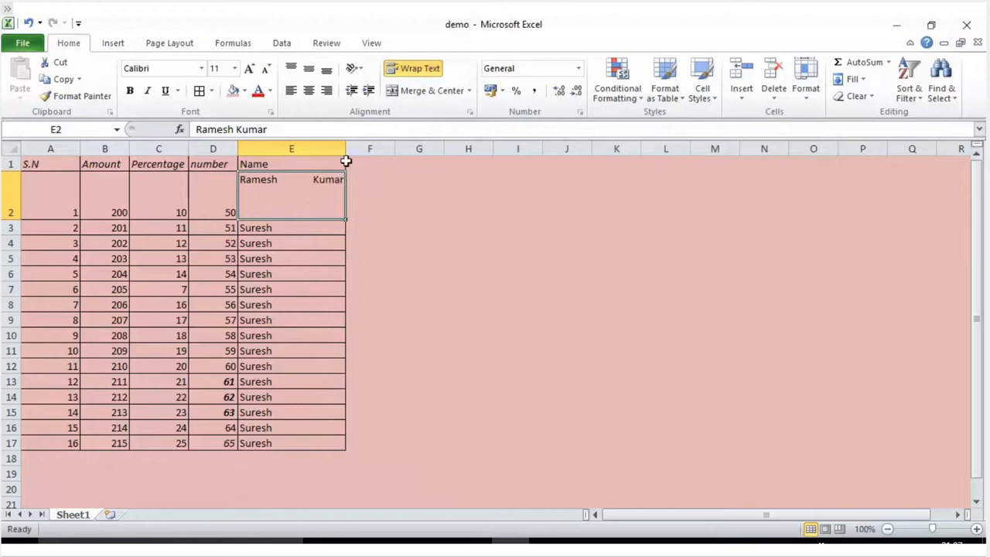
Narrow column E until the name in E2 wraps, and reduce row 2's height to two text lines.
drag(346, 148, 310, 150)
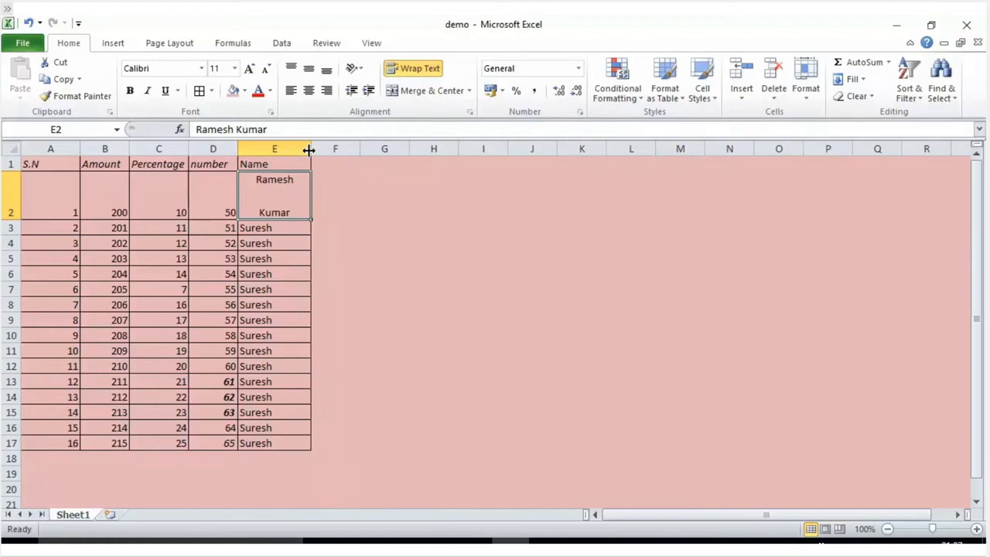
drag(308, 149, 302, 152)
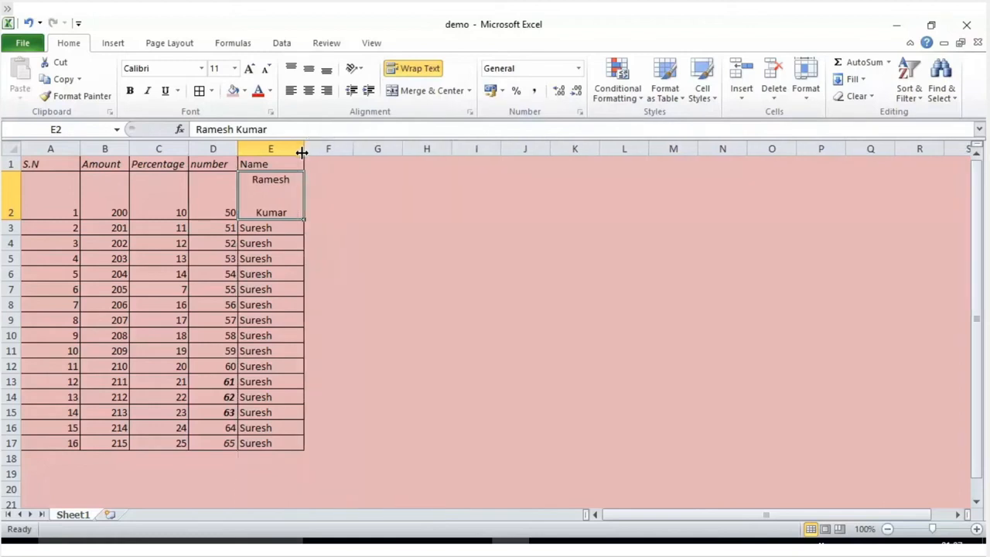
drag(12, 215, 12, 203)
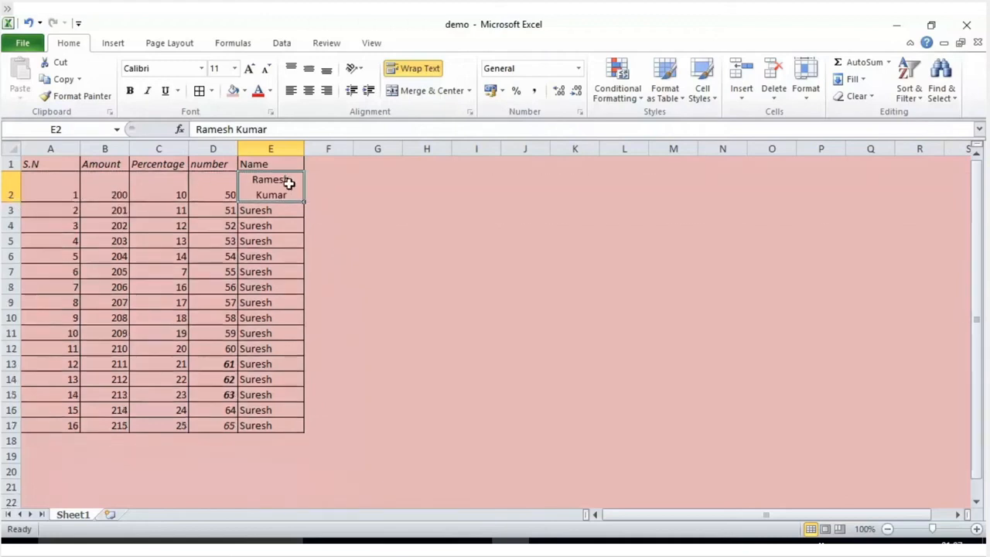
Set the vertical text alignment of cell E2 to Distributed.
click(470, 112)
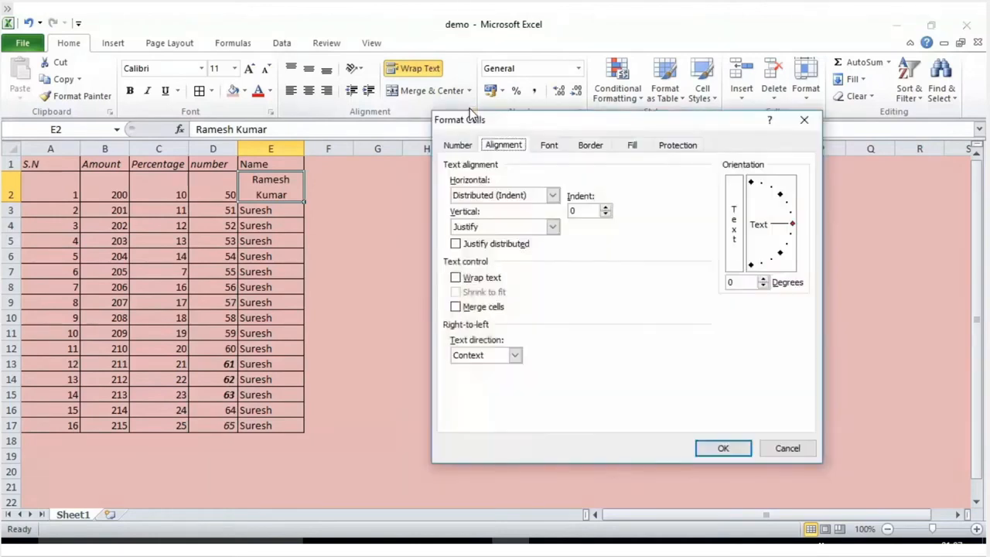
click(553, 226)
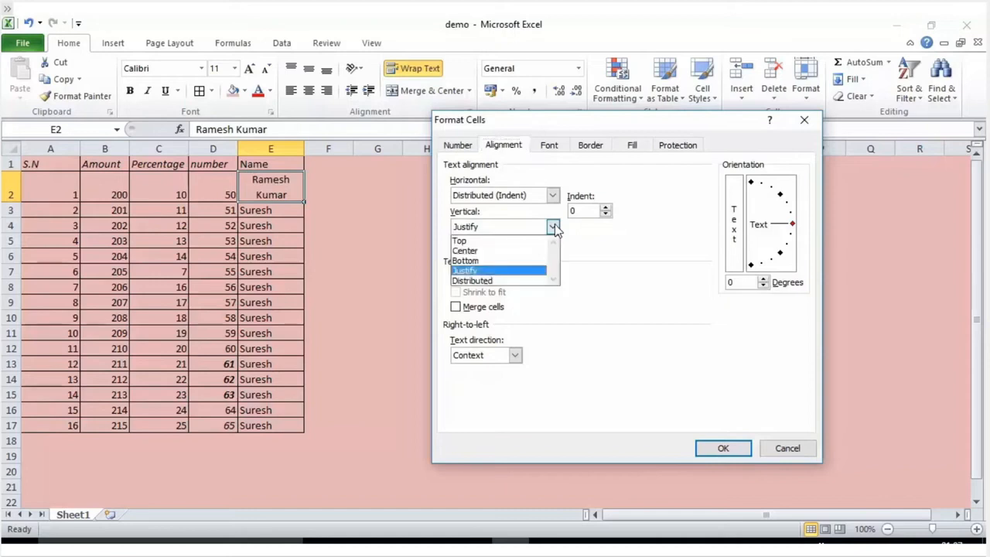
click(522, 281)
click(715, 449)
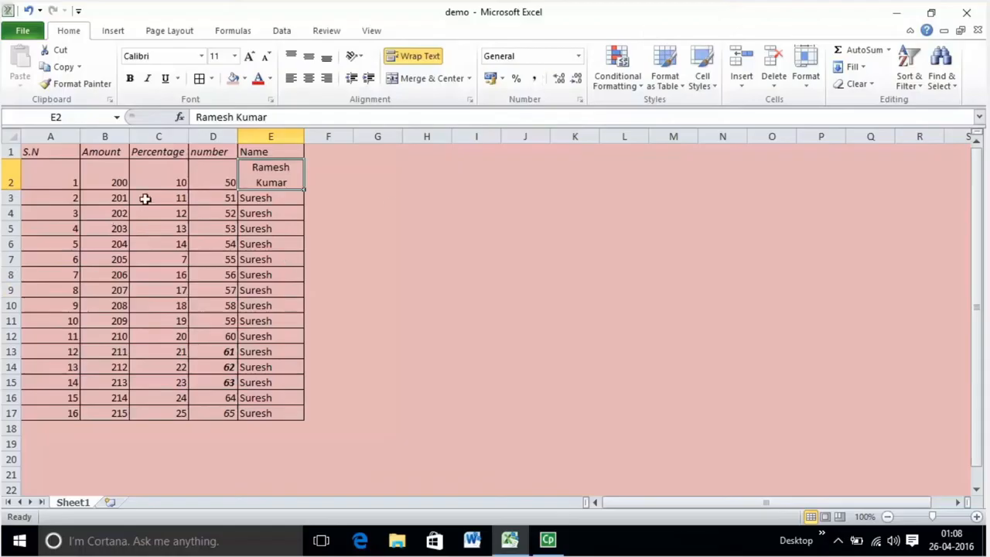
Merge and center cells C2:E2, accepting that only the upper-left value is kept.
click(228, 185)
drag(165, 172, 270, 170)
click(386, 171)
click(323, 178)
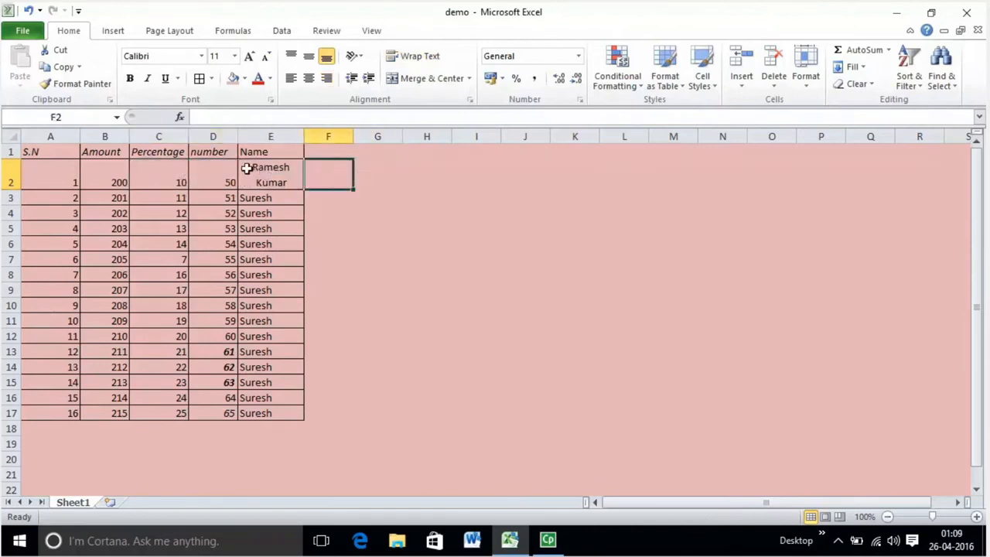
drag(177, 171, 256, 173)
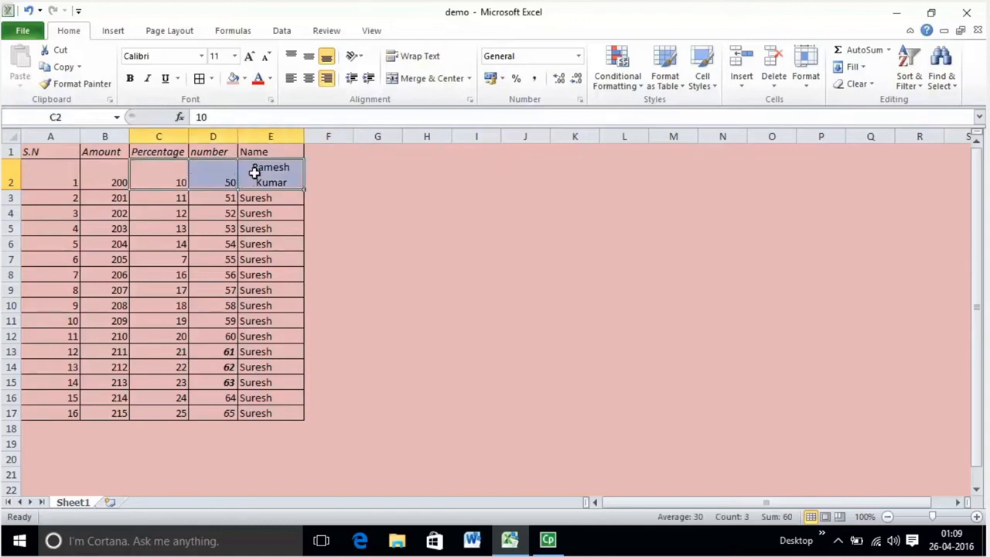
click(410, 82)
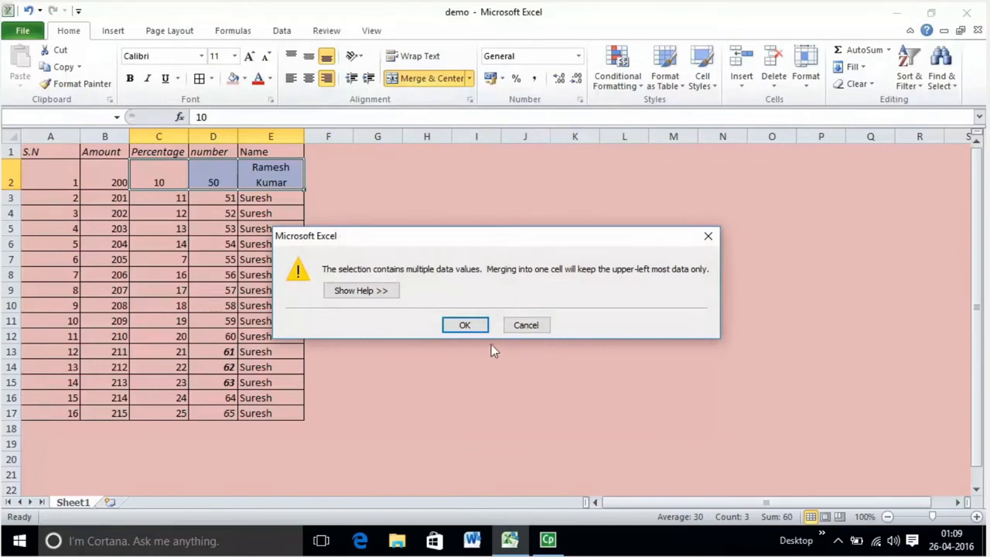
click(461, 325)
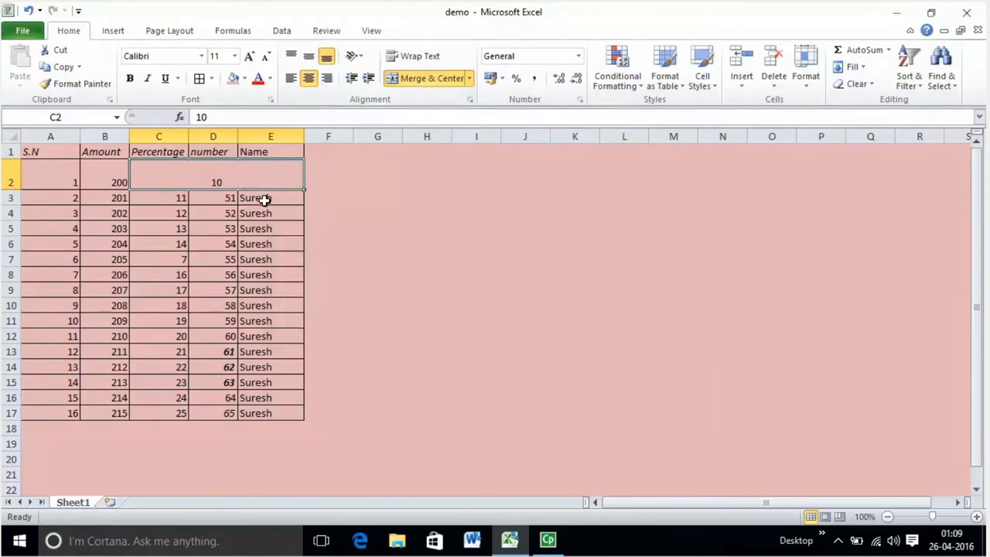
Widen column A to about twice its width.
click(66, 133)
click(48, 175)
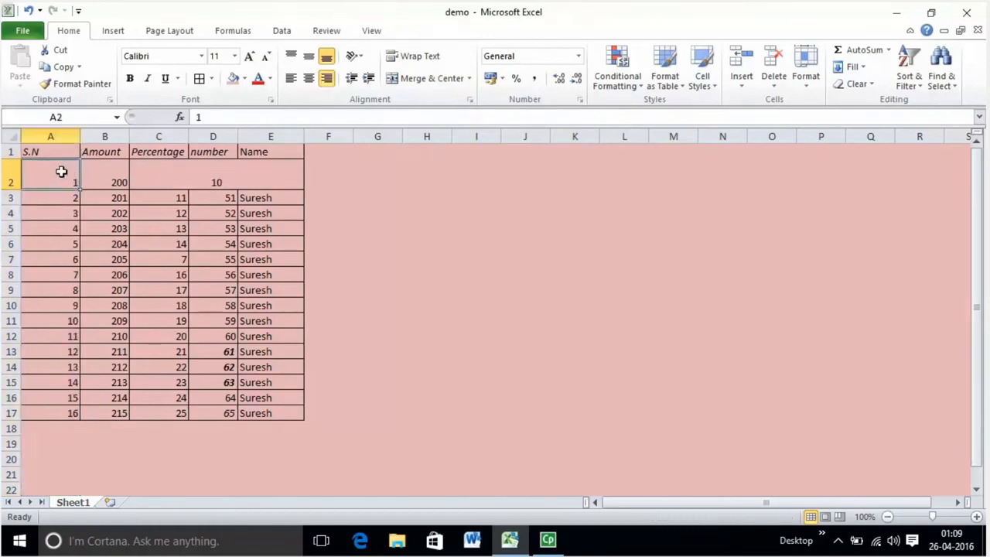
click(56, 152)
click(60, 165)
click(63, 150)
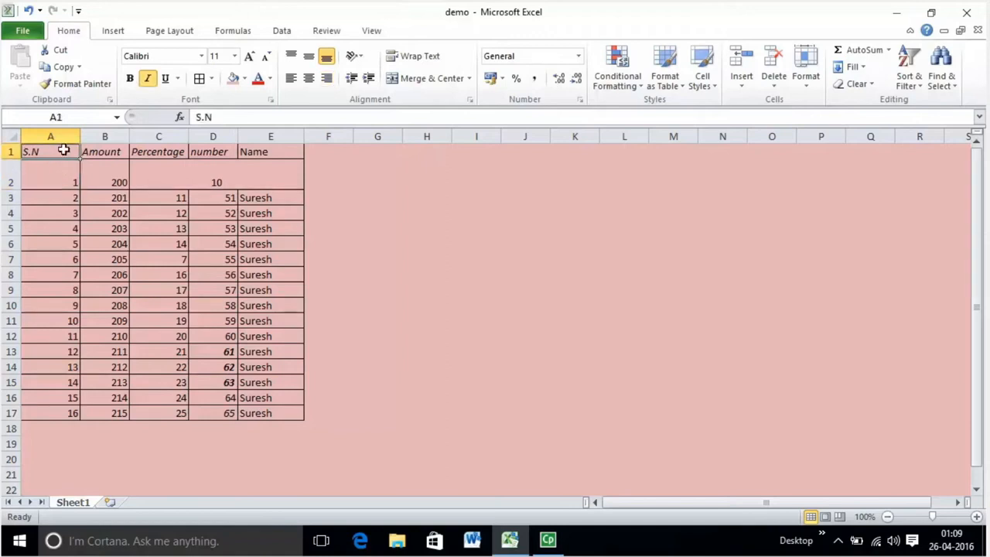
drag(80, 136, 143, 136)
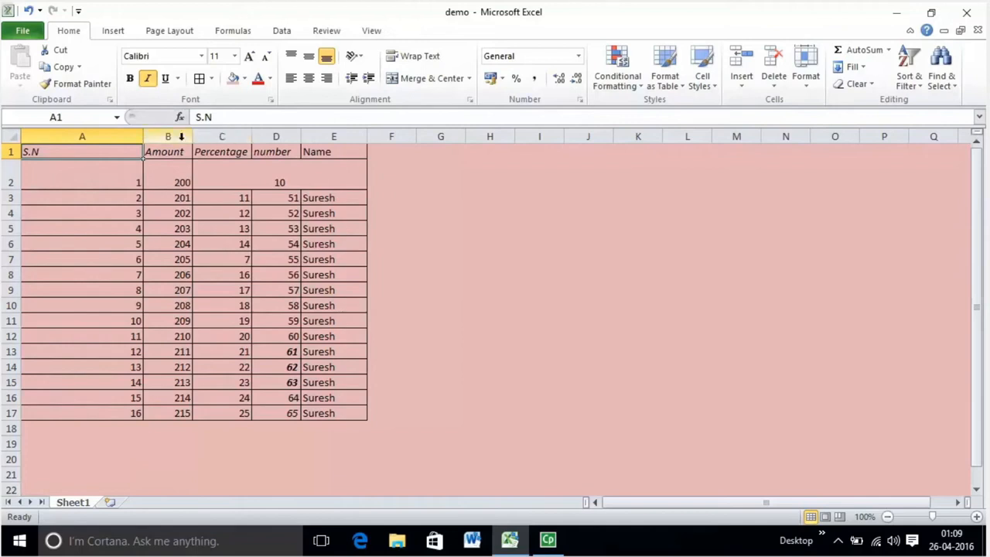
click(124, 178)
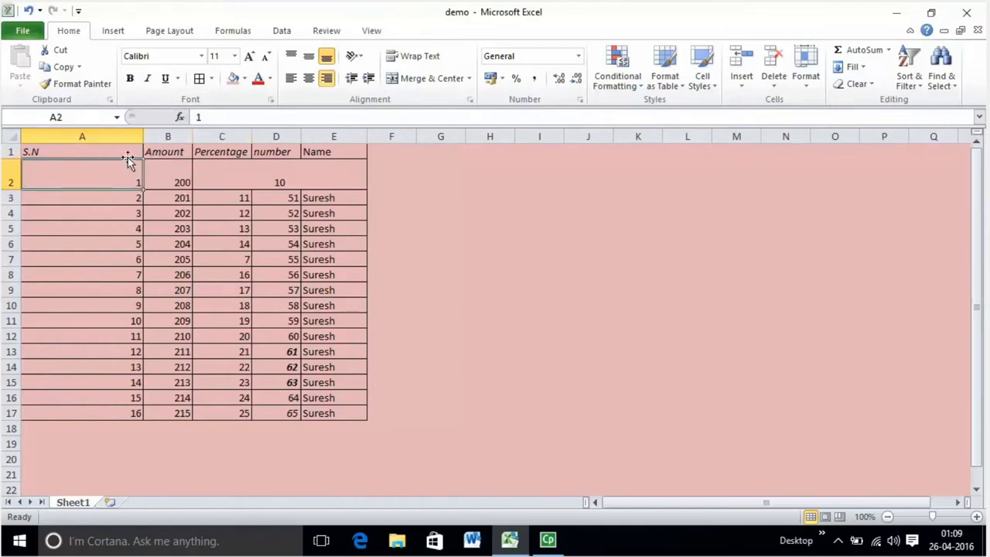
Merge and center the headings in A1:C1, keeping only S.N.
drag(120, 152, 212, 150)
right_click(214, 152)
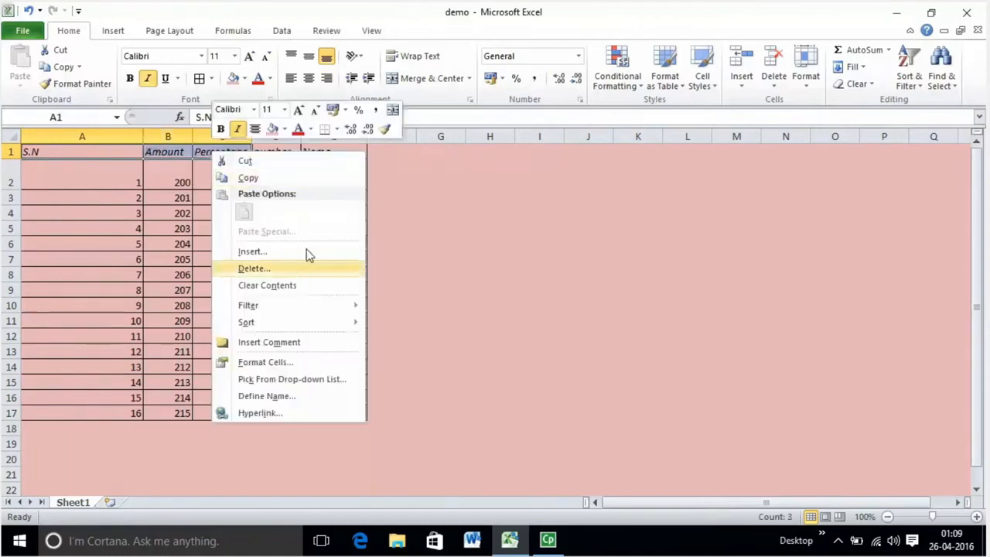
click(415, 80)
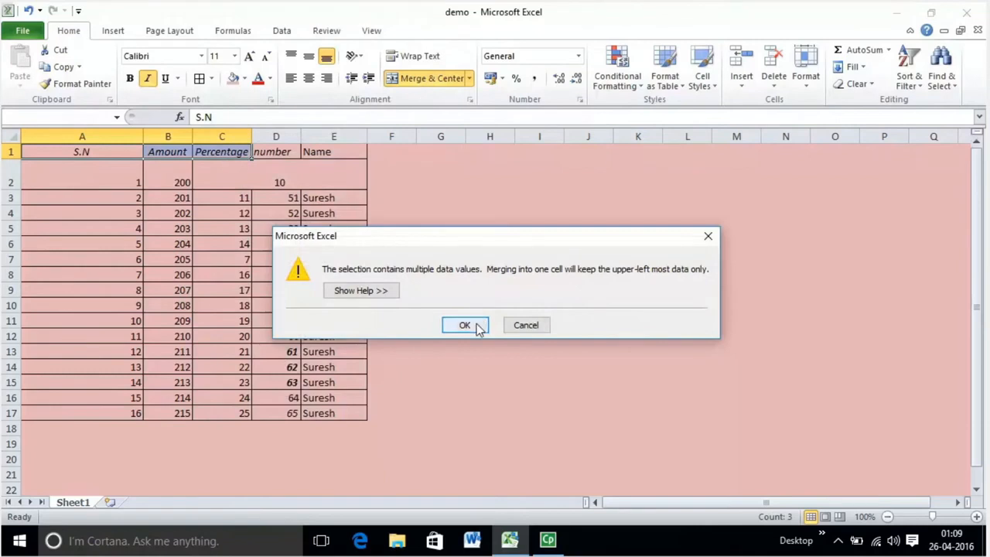
click(477, 325)
click(106, 180)
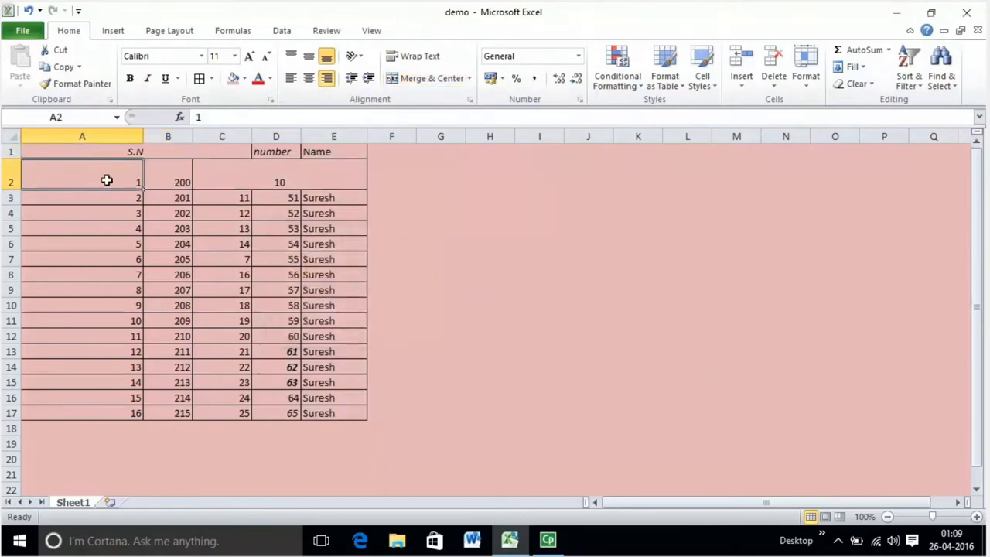
Unmerge the merged cell C2:E2 back into separate cells.
key(Right)
key(Right)
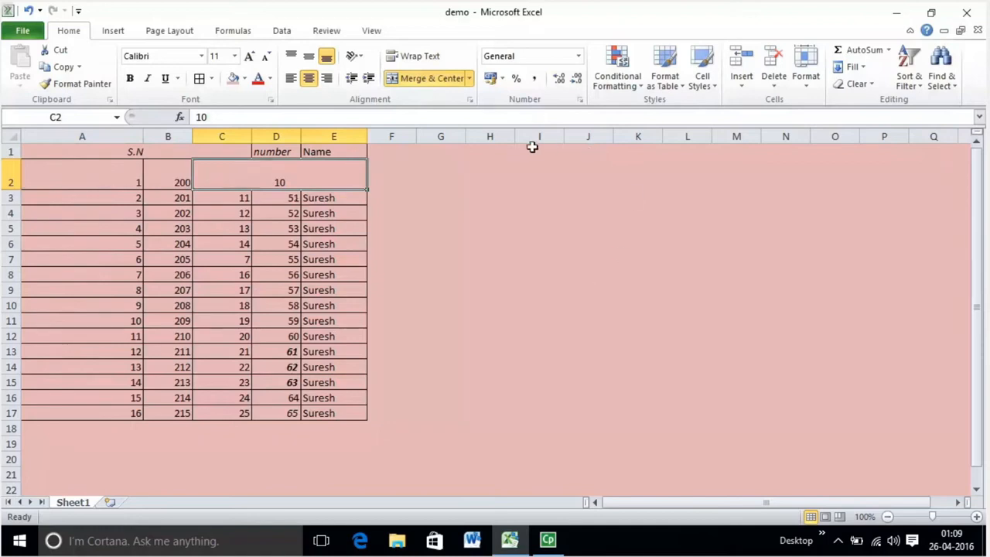
click(445, 83)
click(232, 177)
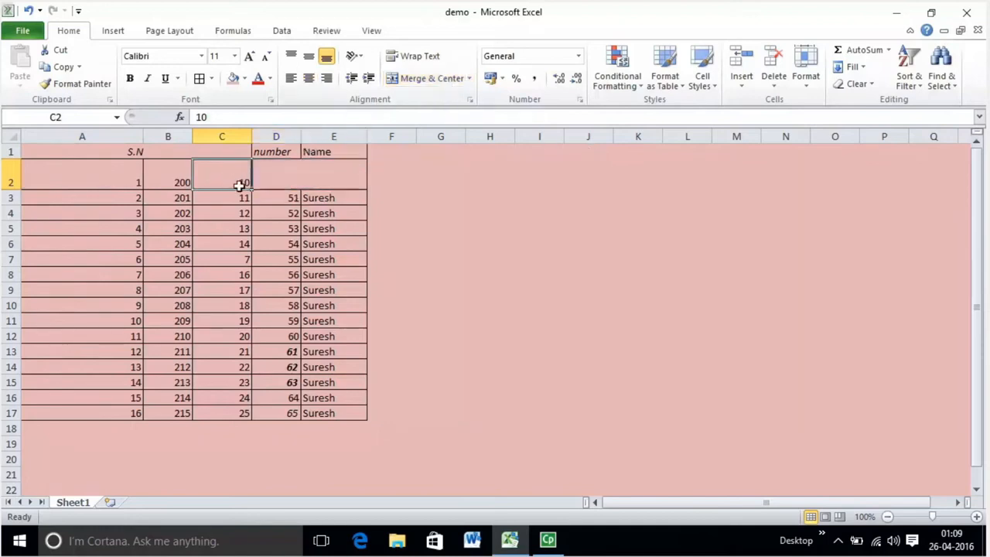
Compare the merged heading A1:C1 with the three separate cells A2:C2 beneath it.
drag(117, 178, 201, 172)
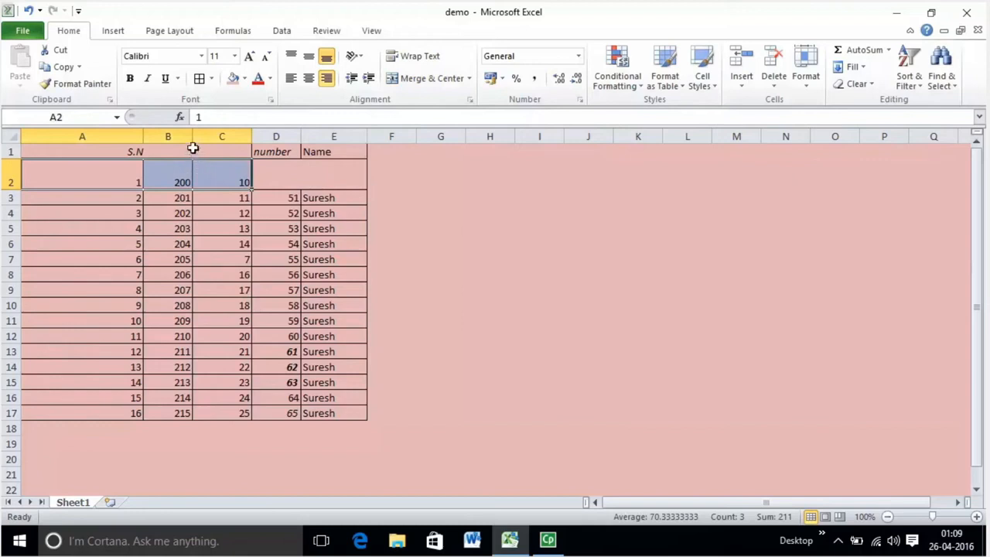
click(193, 149)
drag(129, 178, 210, 177)
click(201, 150)
click(131, 182)
drag(131, 182, 216, 179)
click(239, 154)
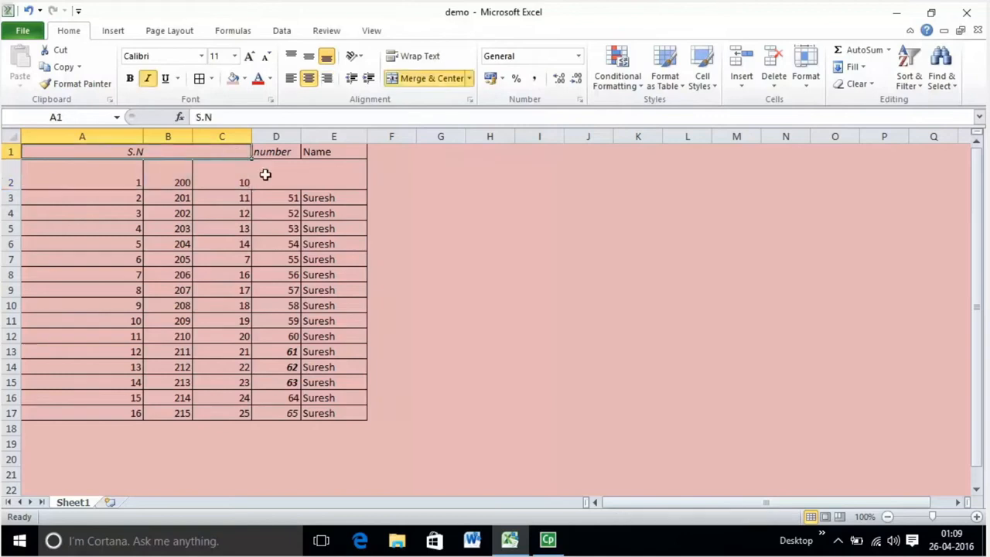
Autofit column A to its contents and check the merged S.N heading against the cells below it.
double_click(137, 136)
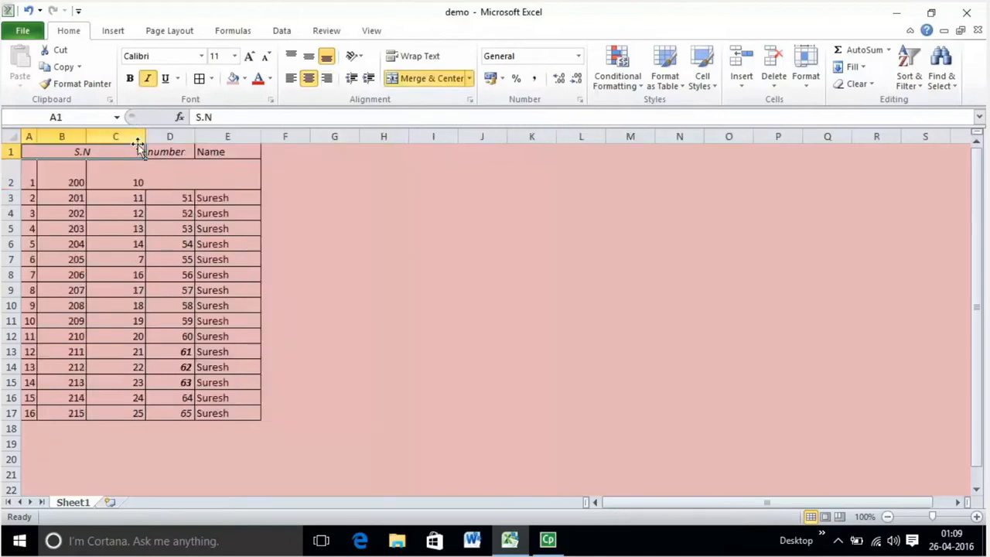
drag(34, 173, 98, 162)
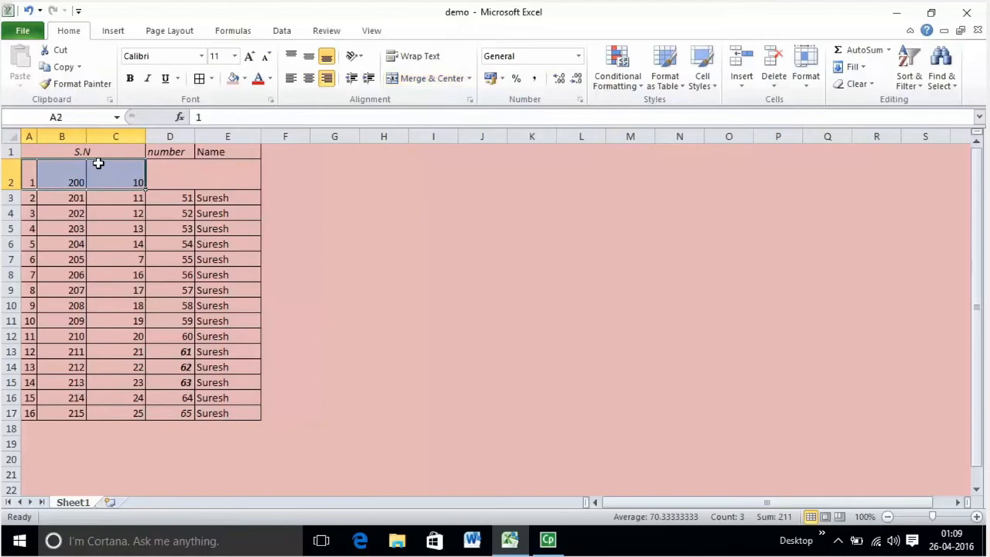
key(Up)
click(114, 172)
click(69, 147)
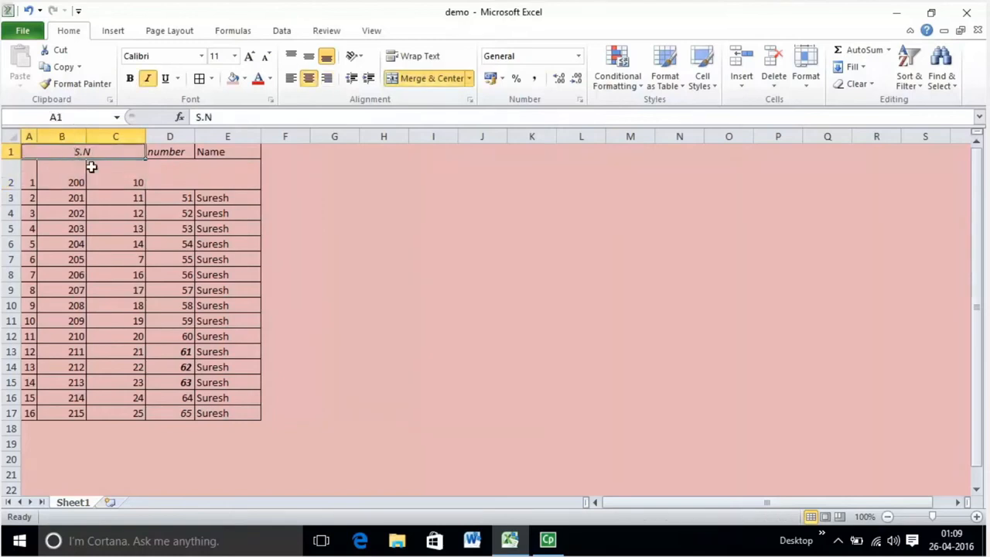
click(142, 170)
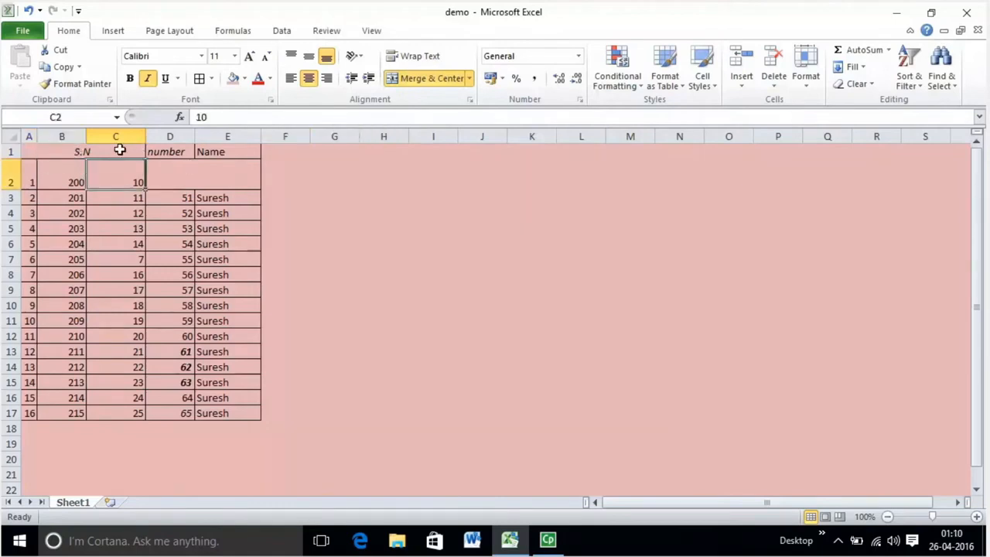
click(71, 181)
Autofit the height of row 2.
click(12, 181)
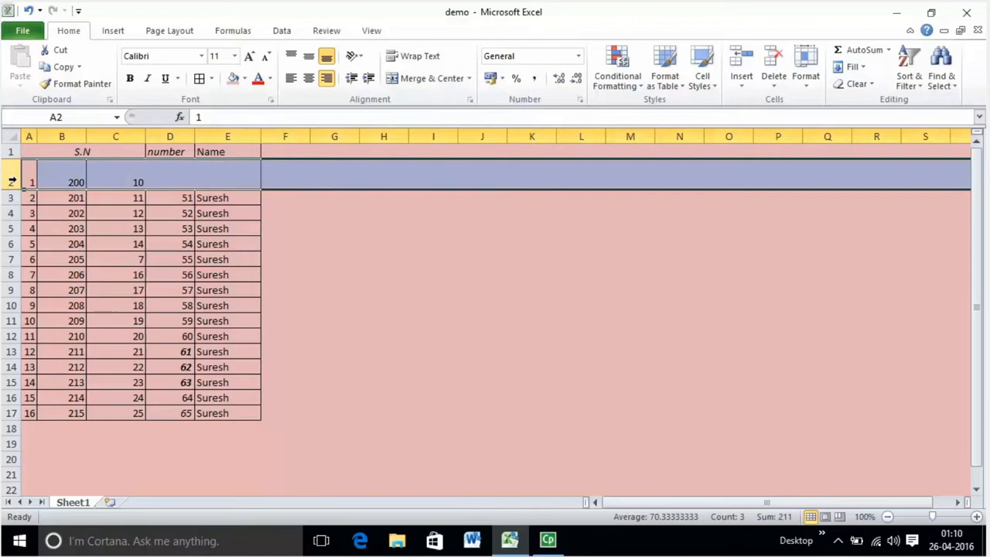
double_click(13, 189)
click(186, 184)
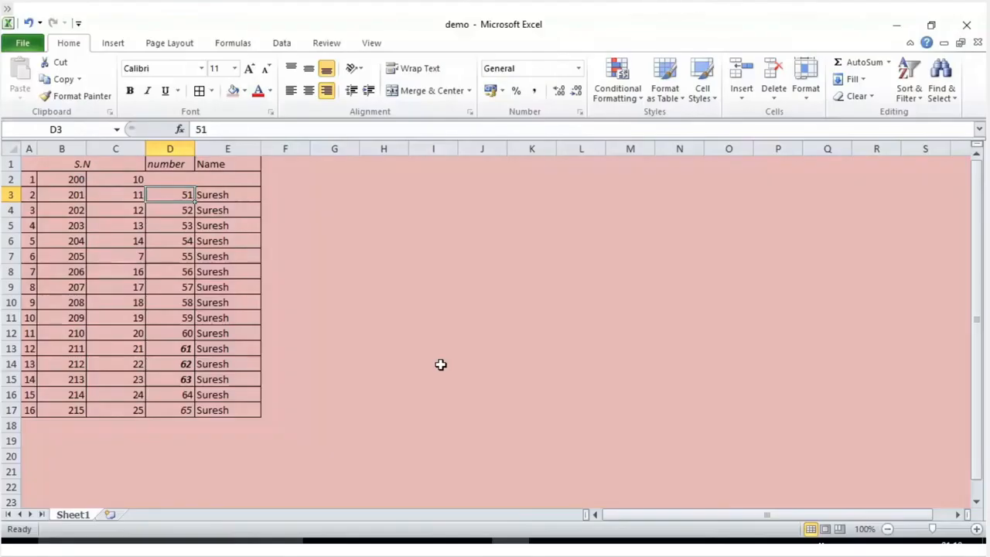
Merge and center cells C6:E6, keeping only the upper-left value.
click(149, 242)
drag(108, 240, 226, 242)
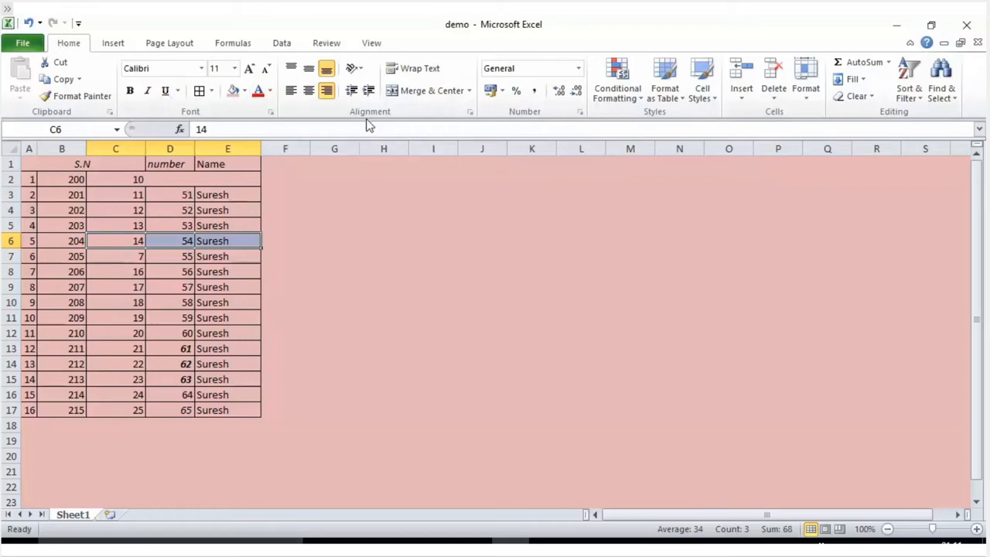
click(418, 92)
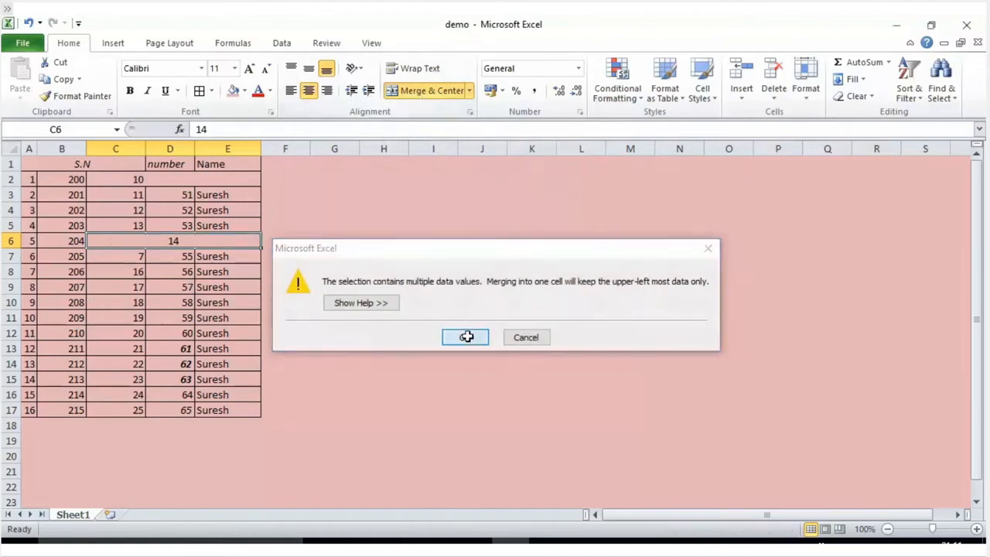
click(465, 339)
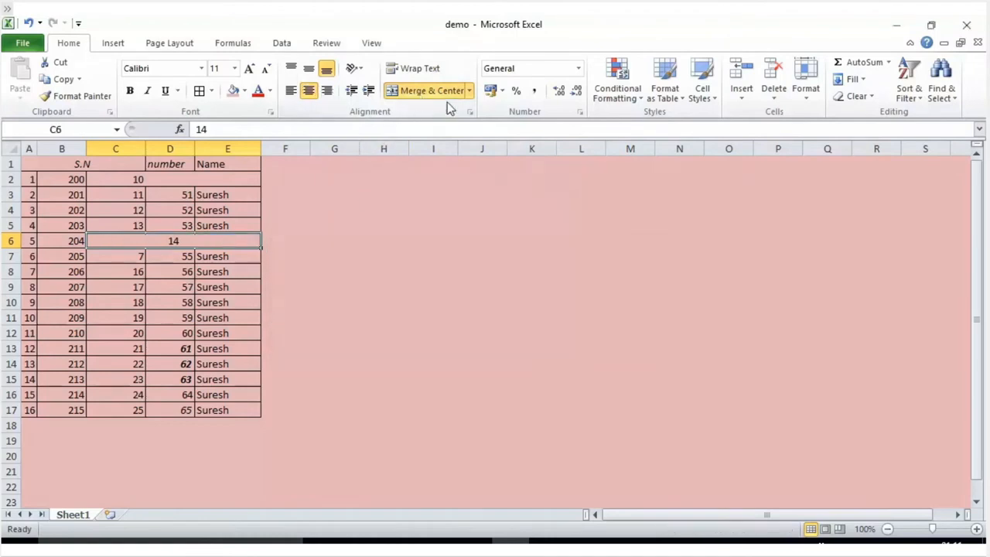
View the merge options, and try left, center and right alignment on merged cell C6:E6, ending with center.
click(469, 91)
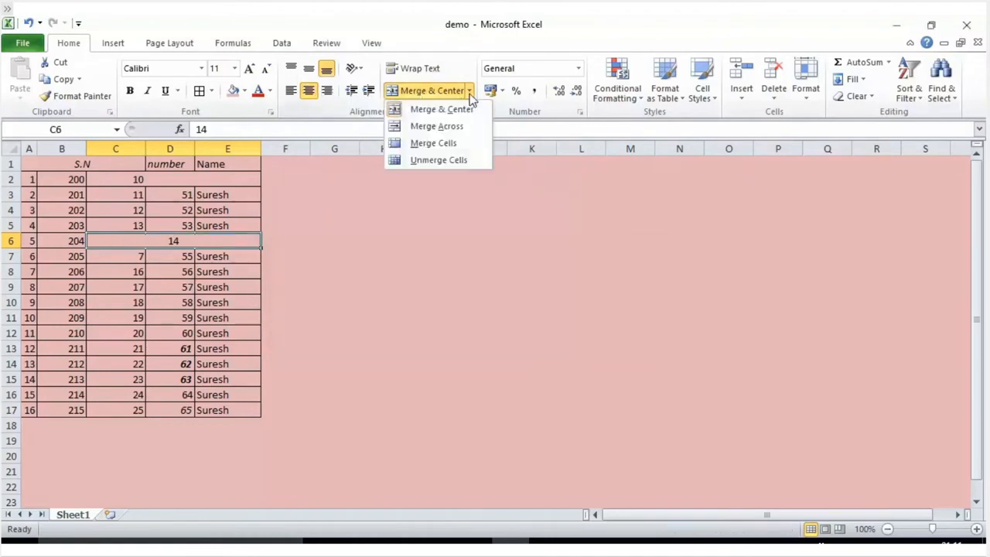
click(171, 236)
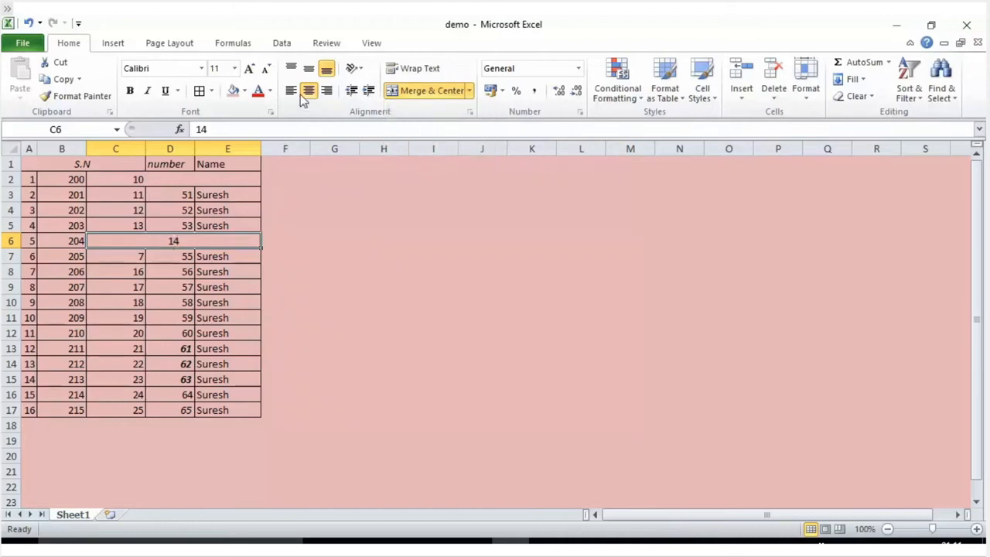
click(292, 92)
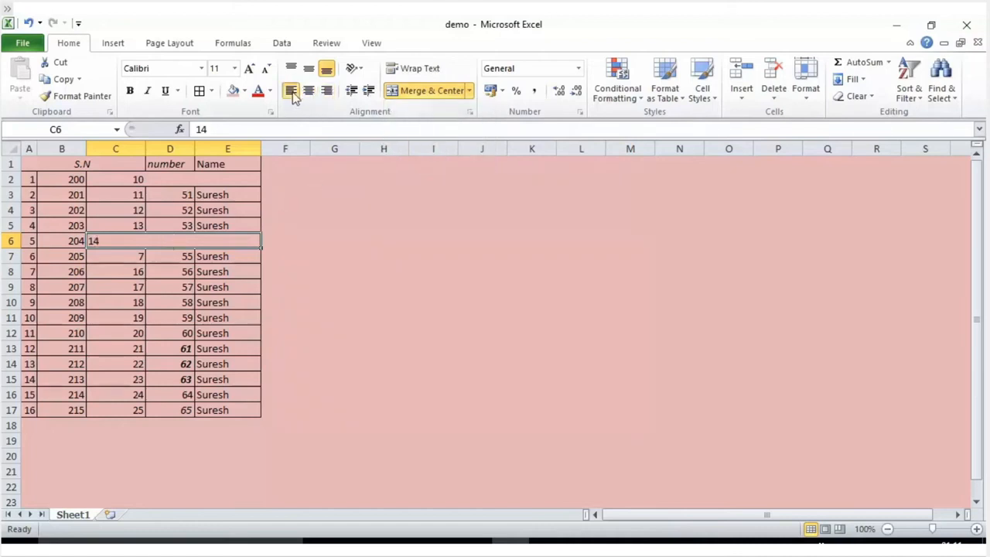
click(309, 91)
click(326, 92)
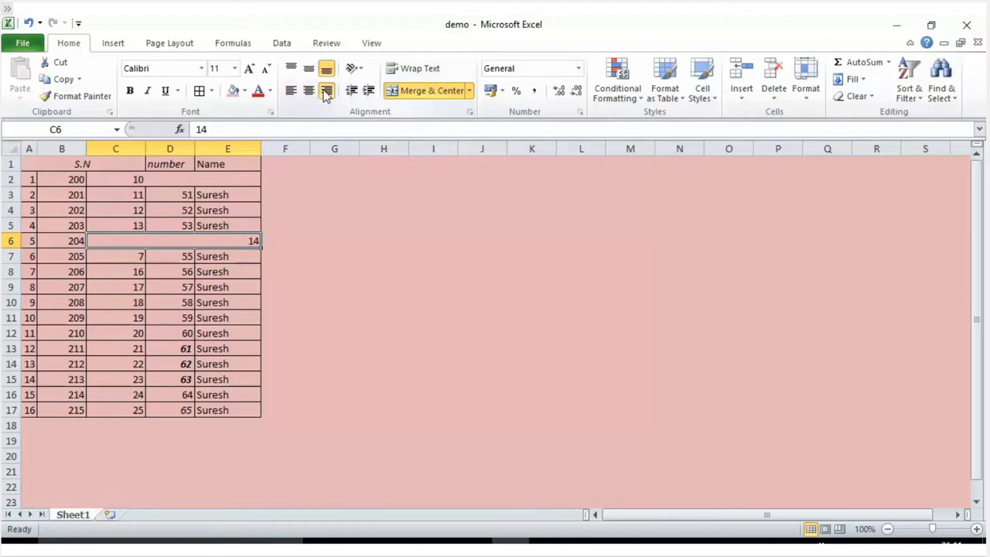
click(308, 92)
click(292, 92)
click(308, 91)
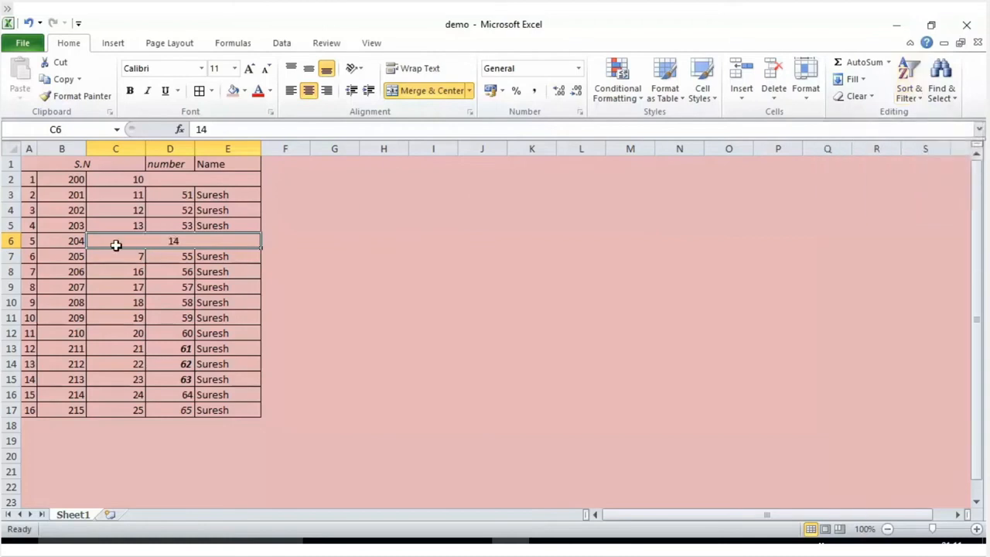
Try to sort the data from smallest to largest with the merged cell C6:E6 selected.
click(908, 85)
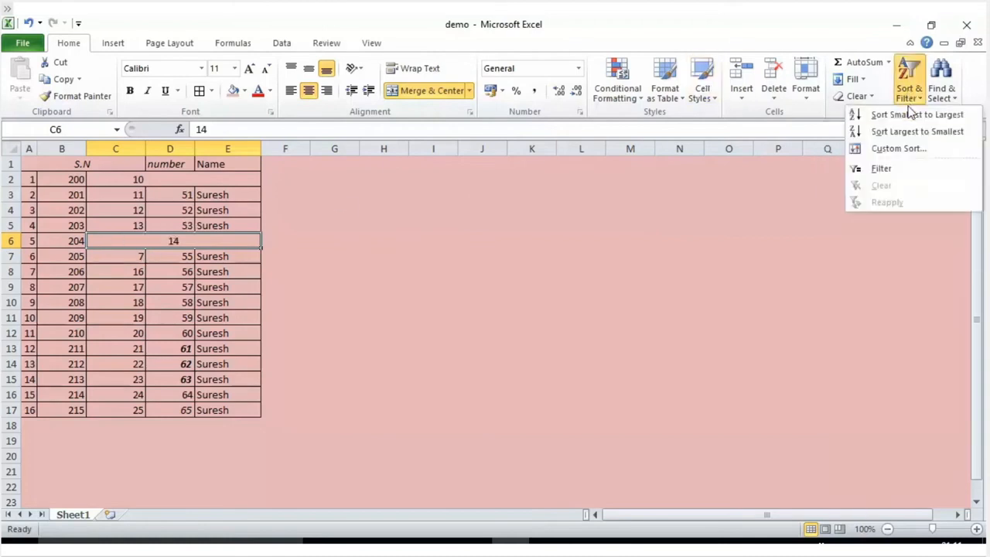
click(911, 114)
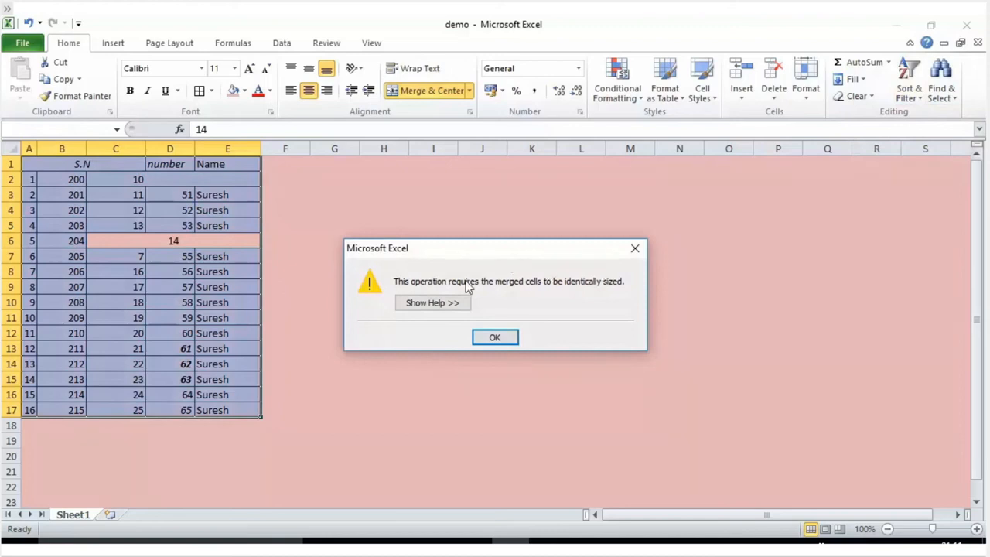
click(502, 337)
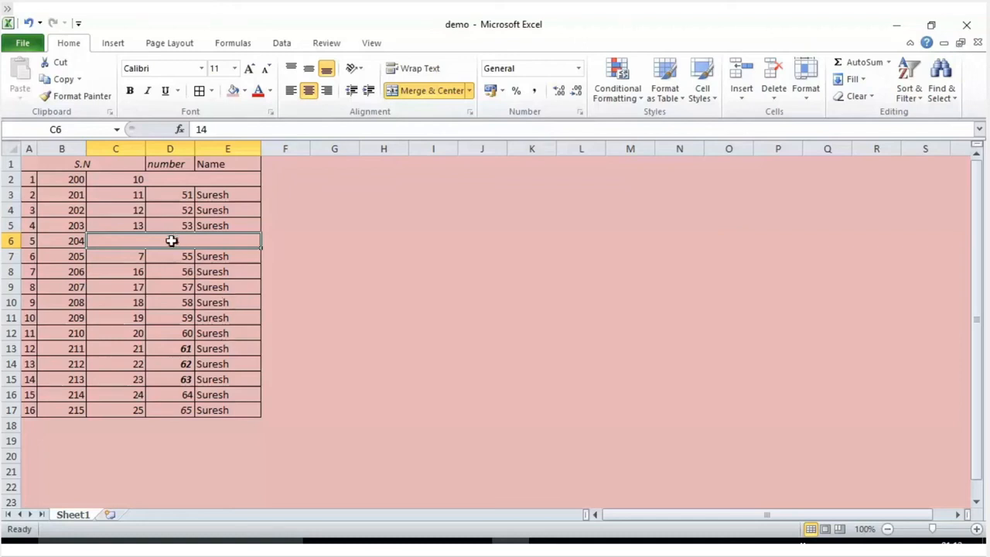
Unmerge cells C6:E6 and check the separated cells in row 6.
click(175, 180)
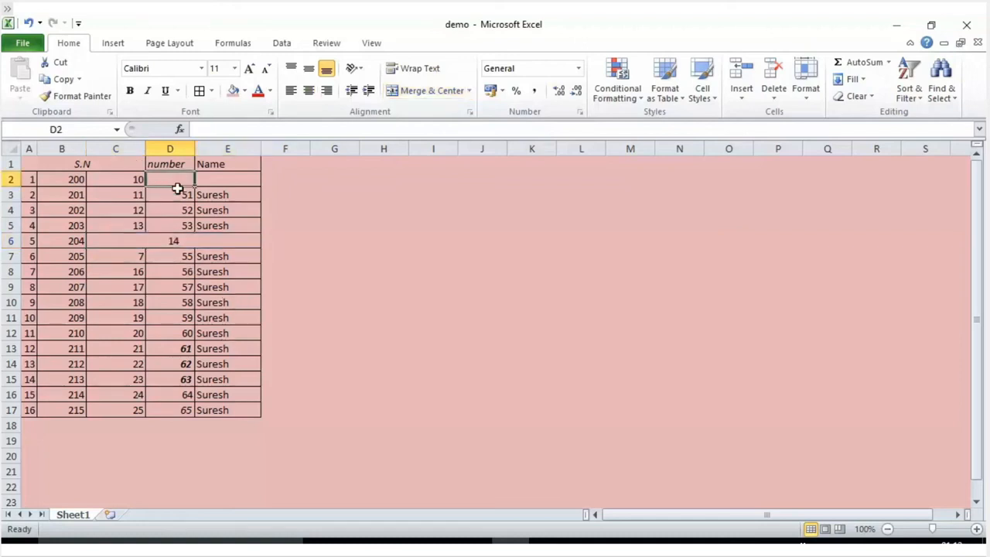
click(179, 240)
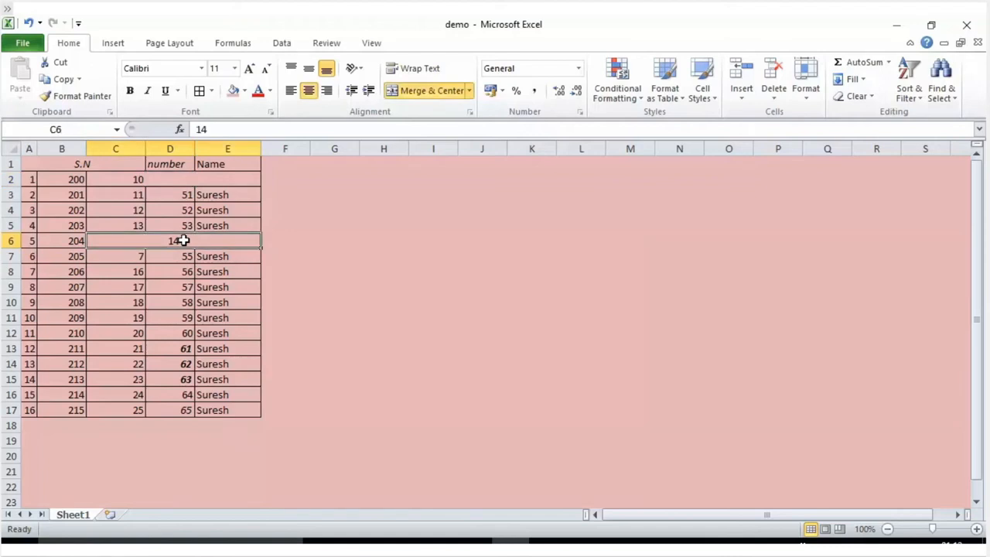
click(131, 164)
click(149, 236)
click(425, 92)
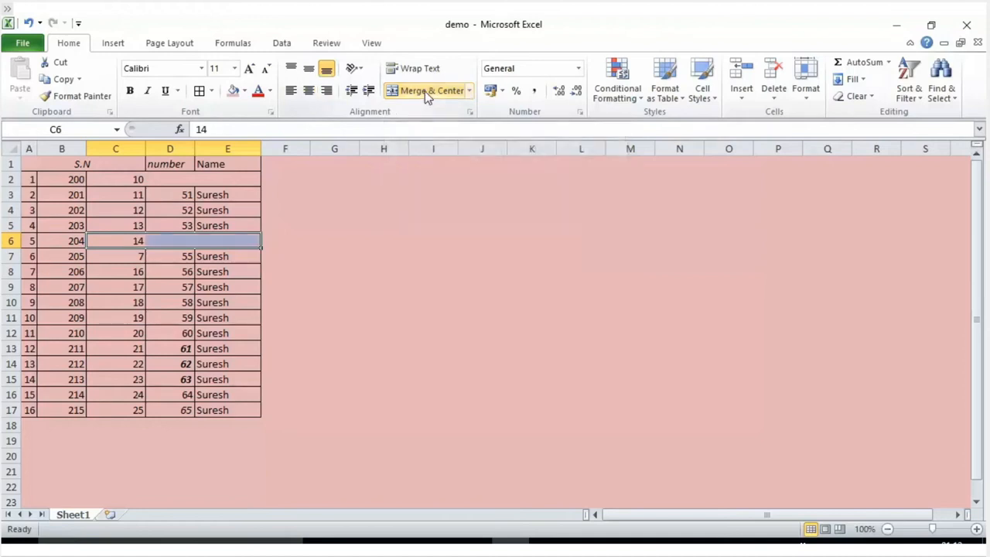
click(470, 93)
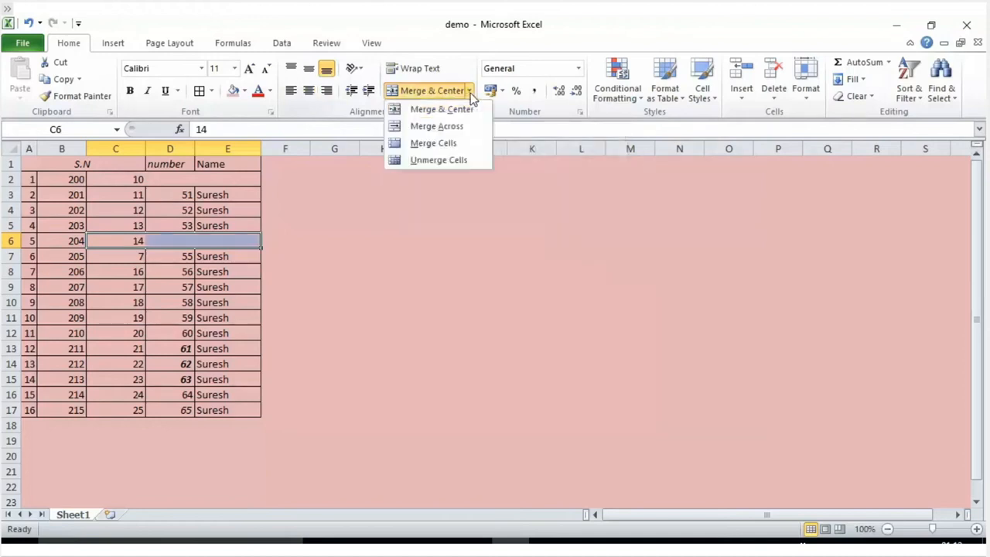
click(456, 160)
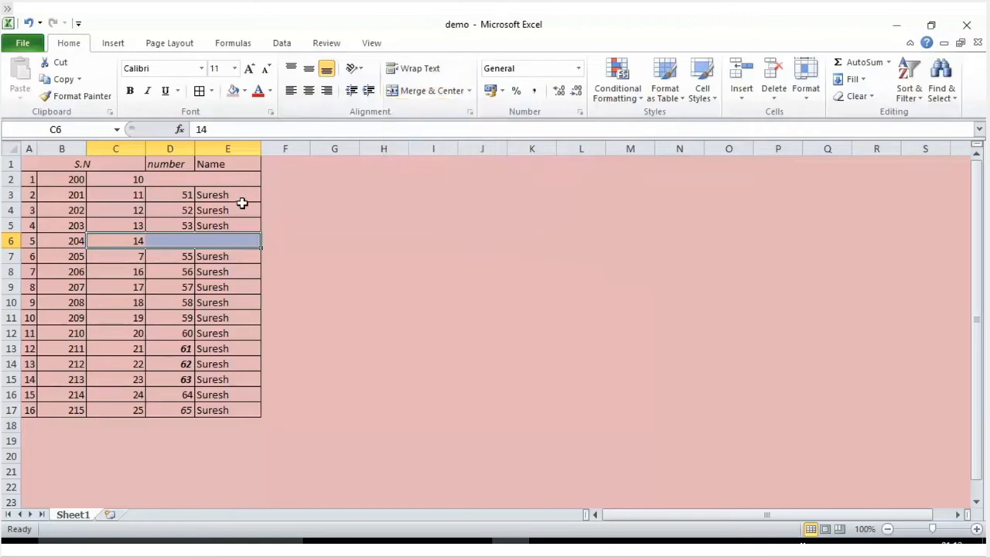
click(172, 234)
click(206, 238)
click(132, 236)
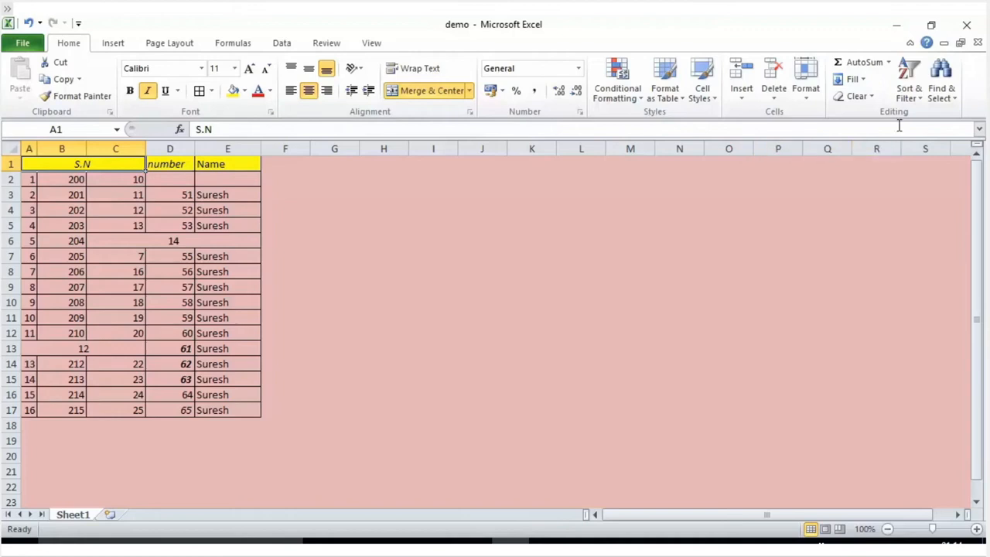
Set up a sheet search with no search text and the Merge cells alignment format as the criterion.
click(941, 93)
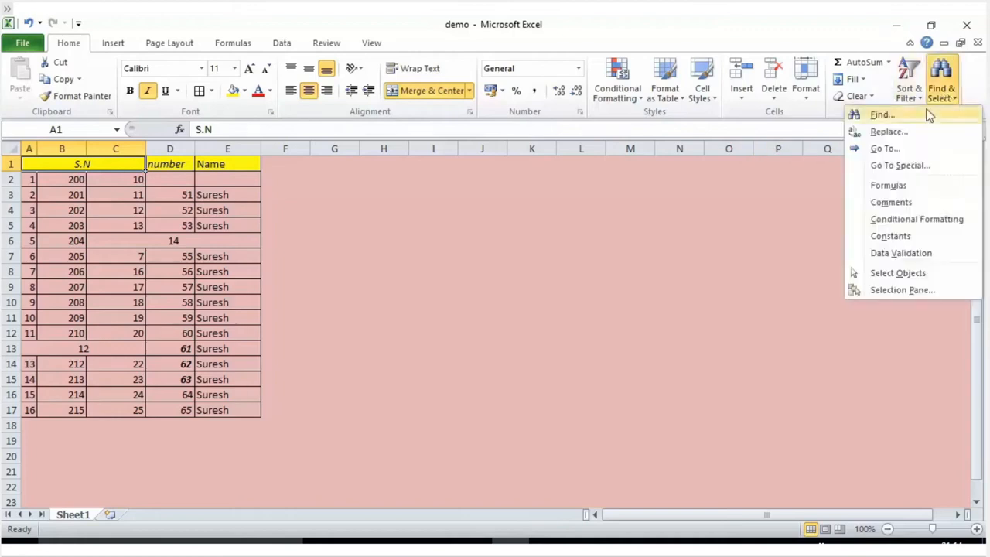
click(882, 114)
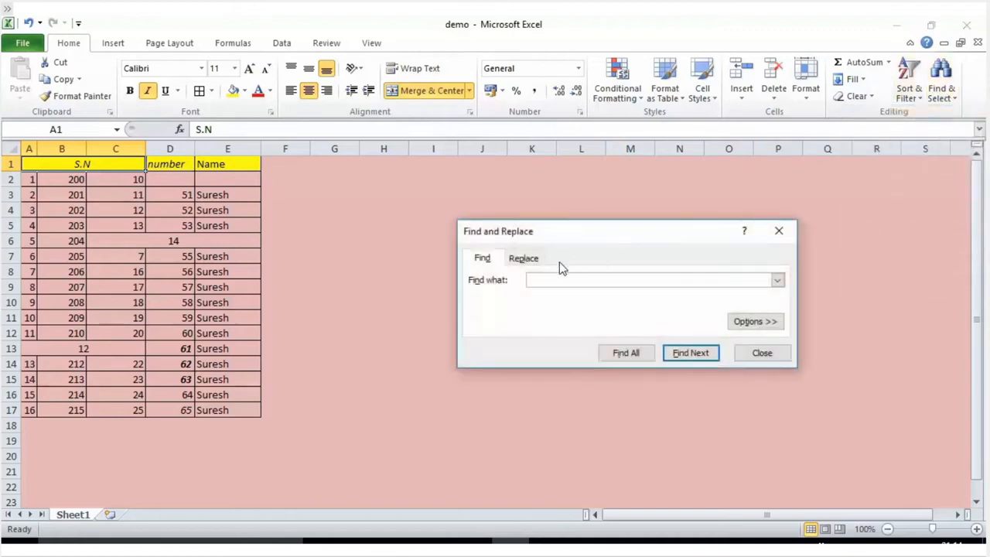
click(739, 322)
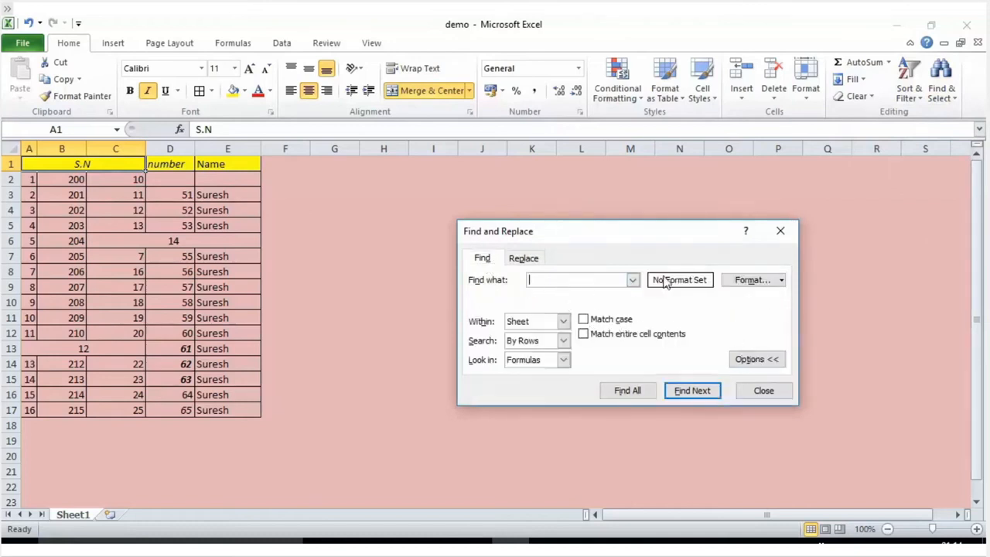
click(748, 282)
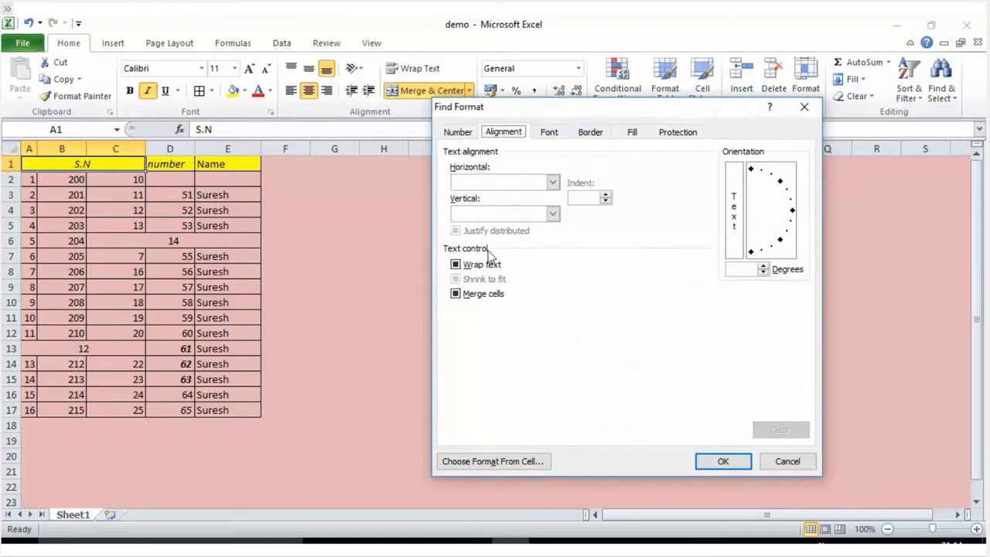
click(455, 294)
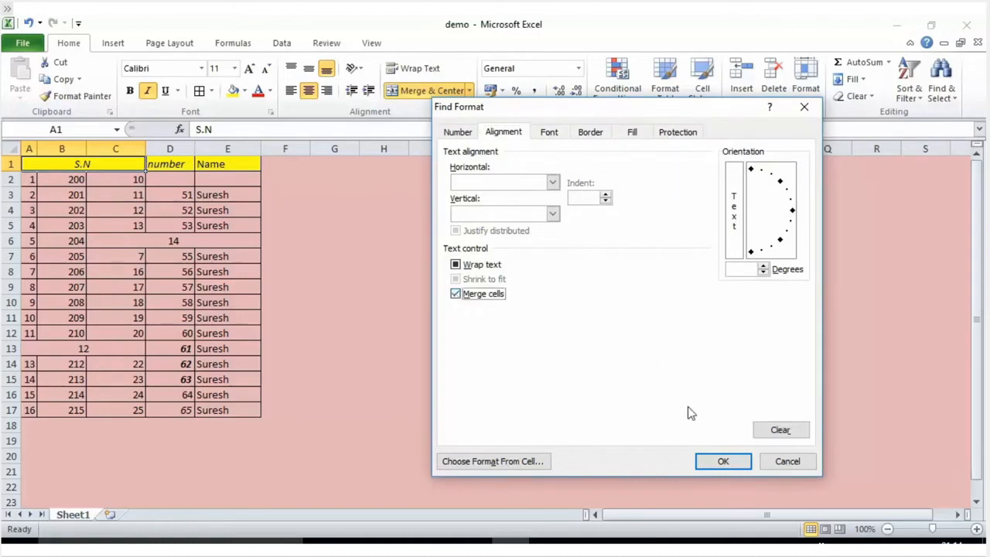
click(723, 461)
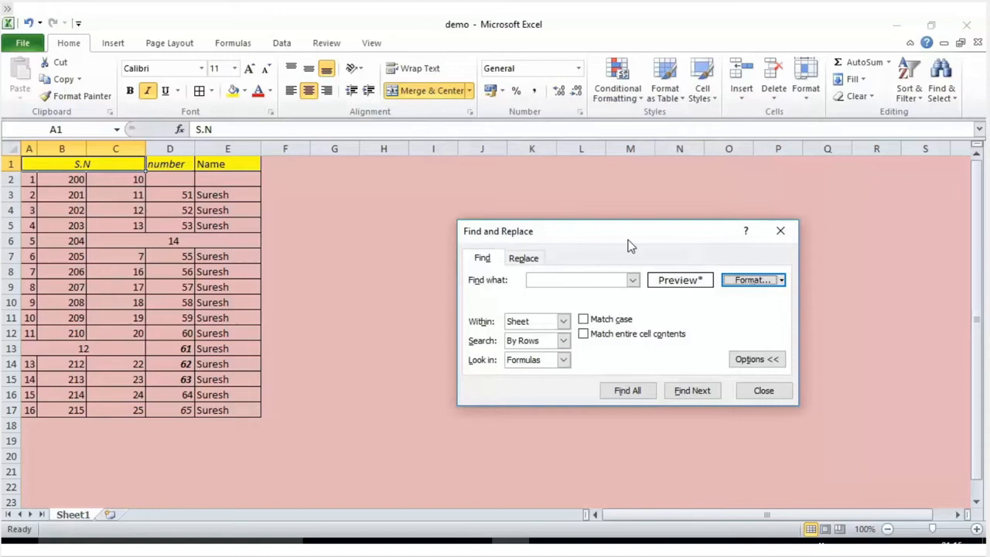
Find the next merged cell, and list all merged cells in an enlarged results view.
drag(630, 243, 486, 209)
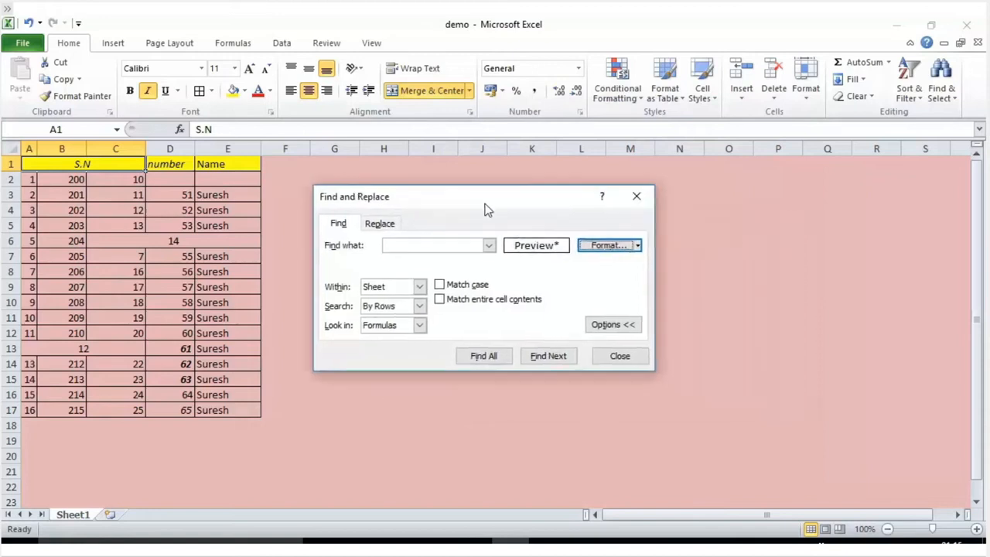
click(539, 357)
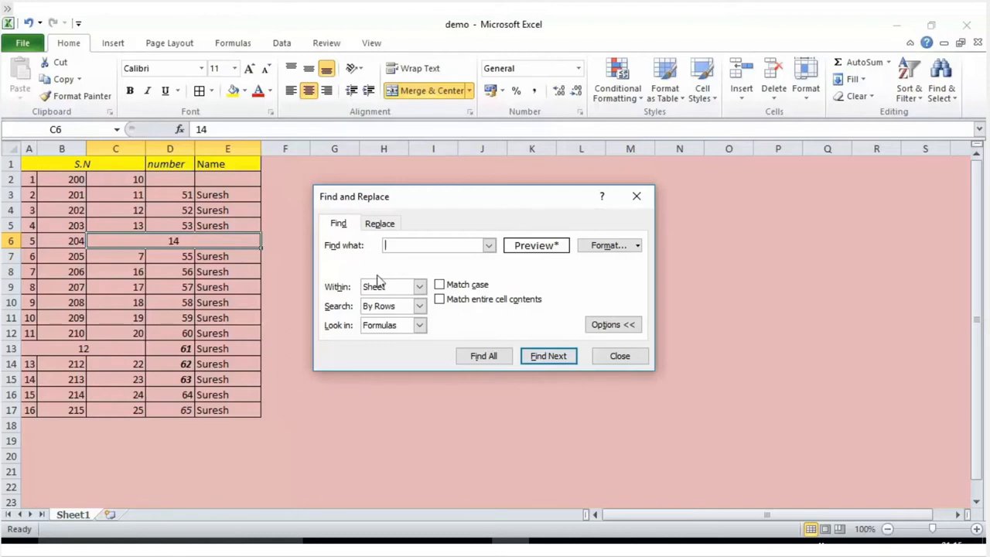
click(496, 356)
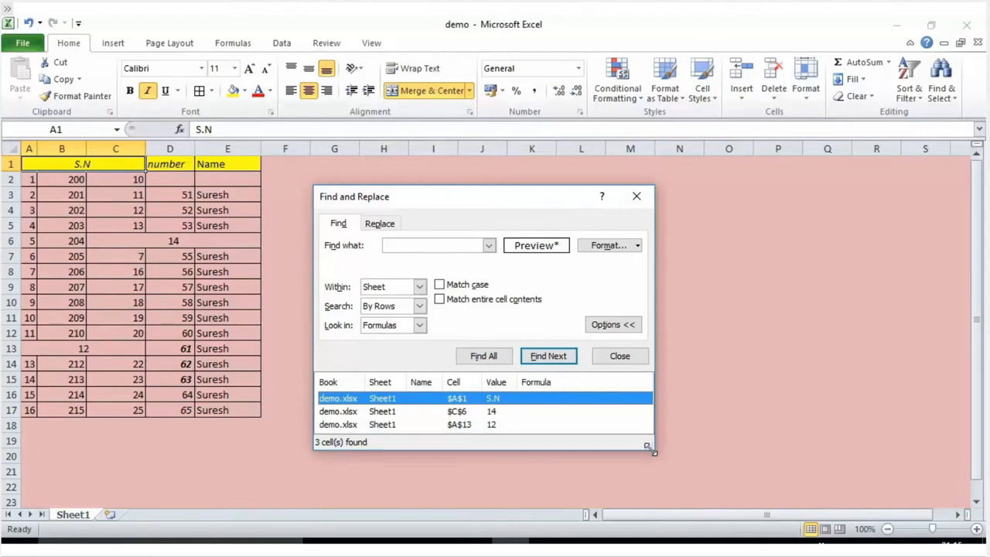
drag(648, 438, 679, 489)
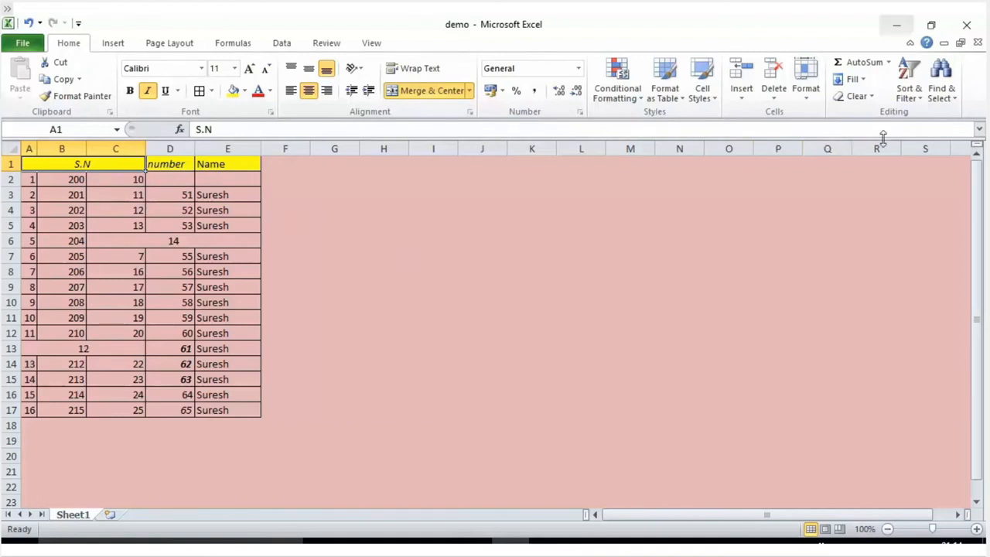
Start a new find on the sheet using only the Merge cells alignment format as the criterion.
click(945, 95)
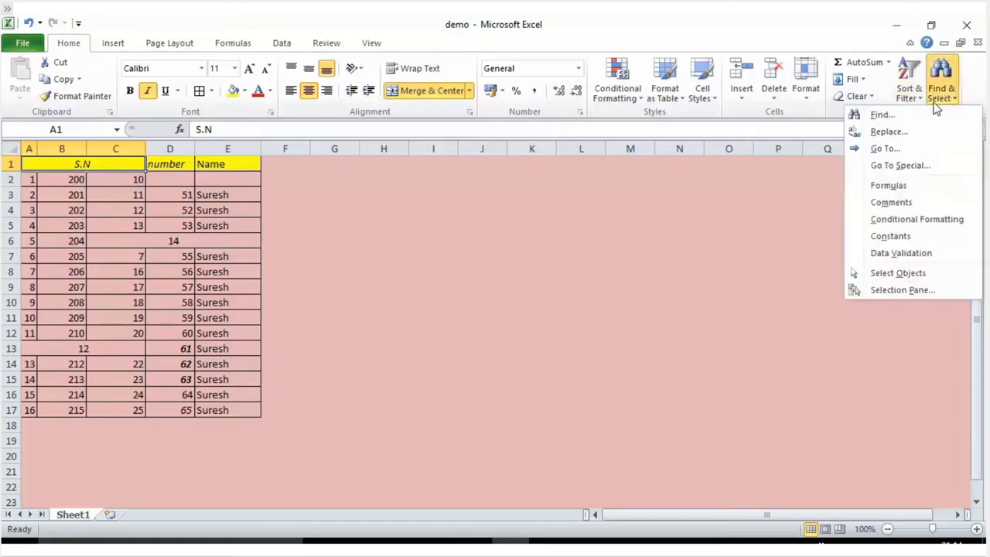
click(918, 121)
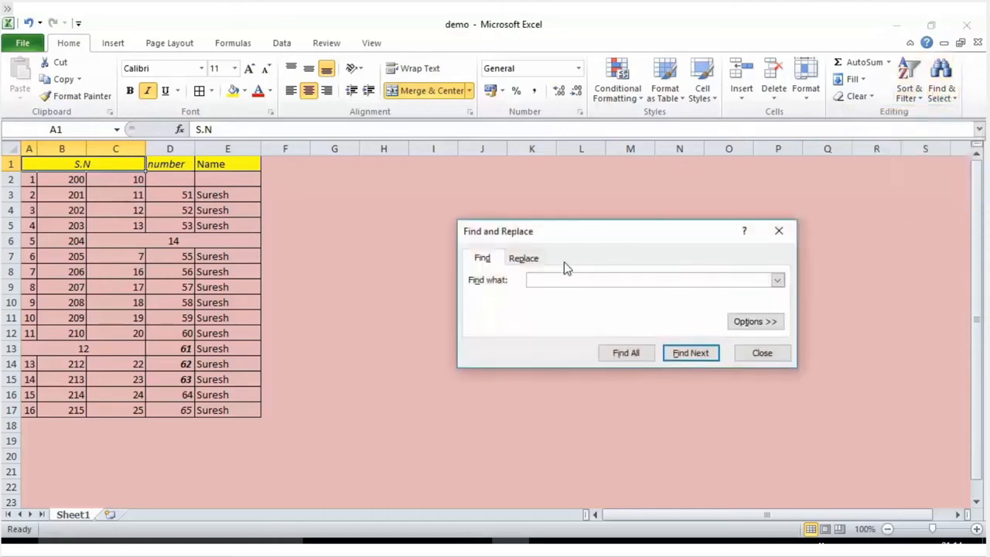
click(735, 323)
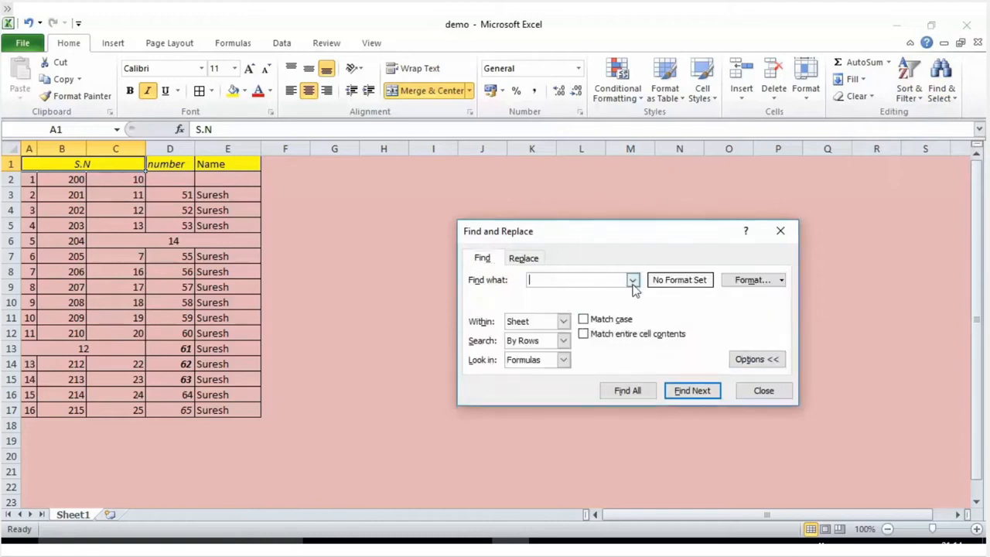
click(741, 282)
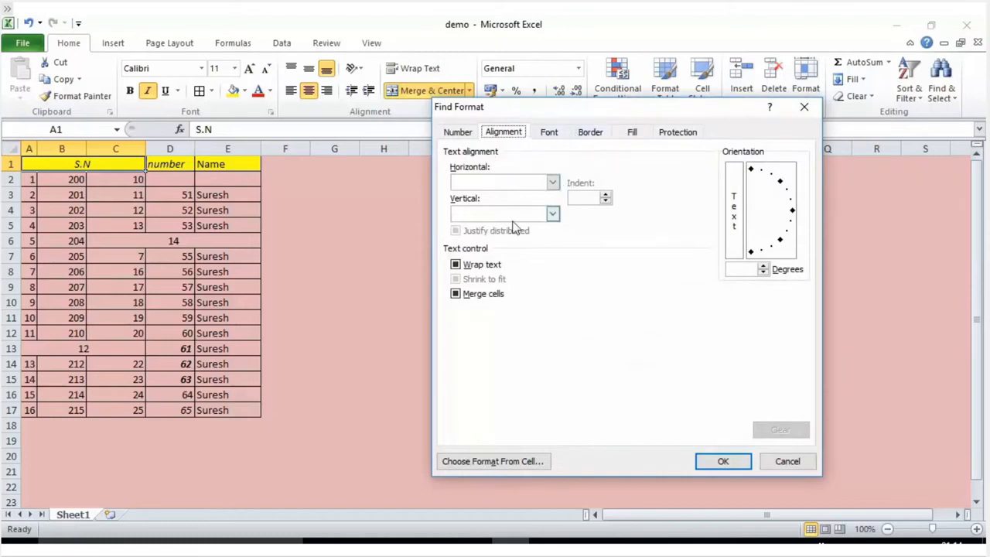
click(456, 294)
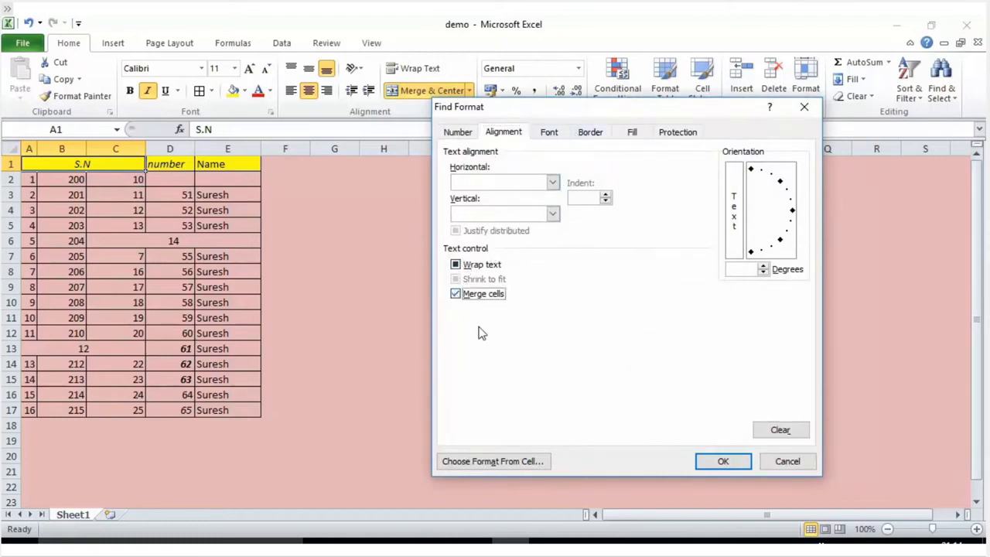
click(722, 460)
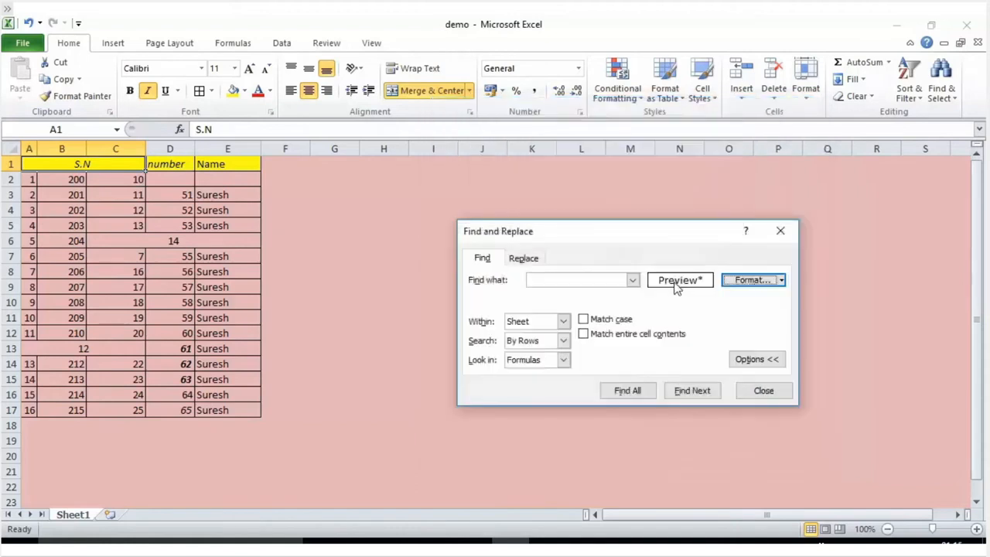
Locate the next merged cell, and list every merged cell on the sheet in an enlarged results view.
drag(612, 232, 469, 197)
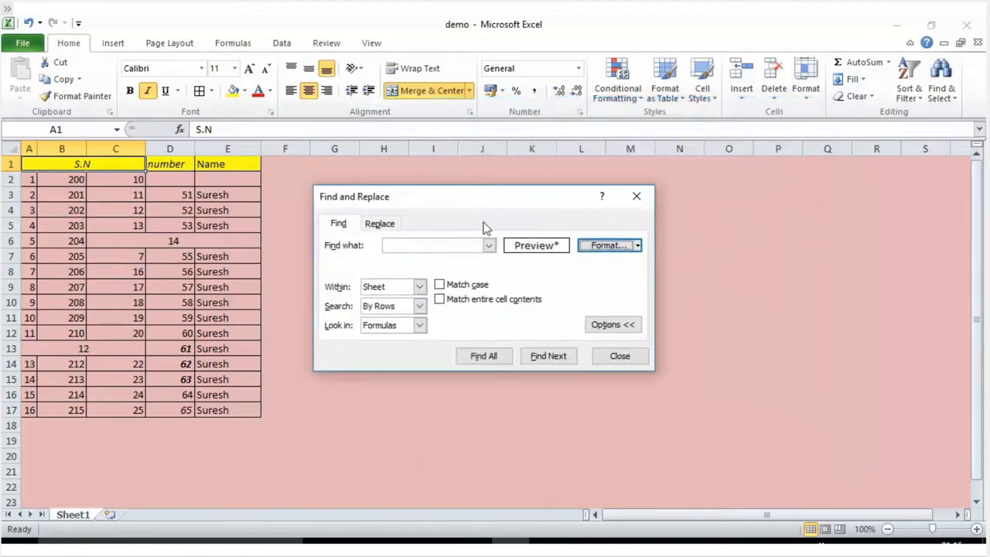
click(539, 361)
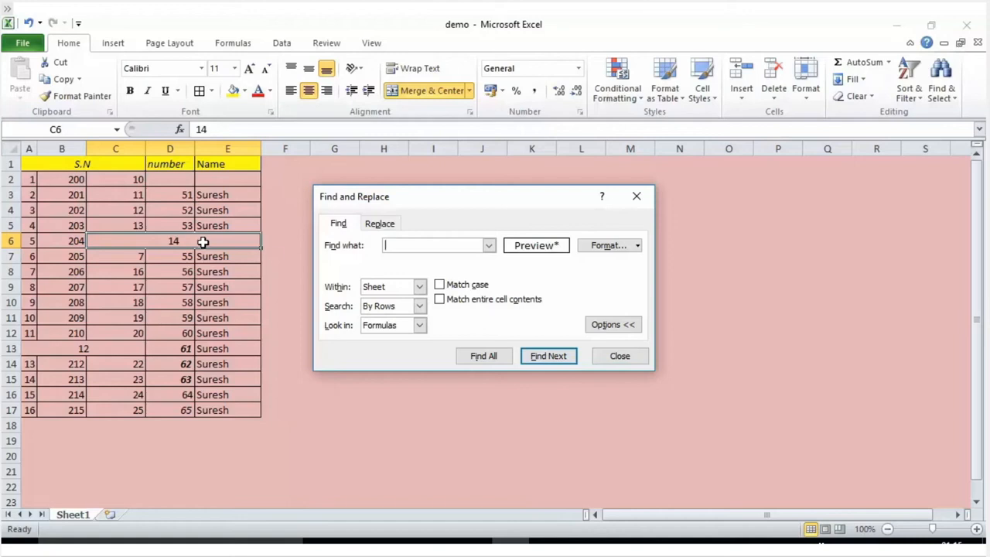
click(484, 355)
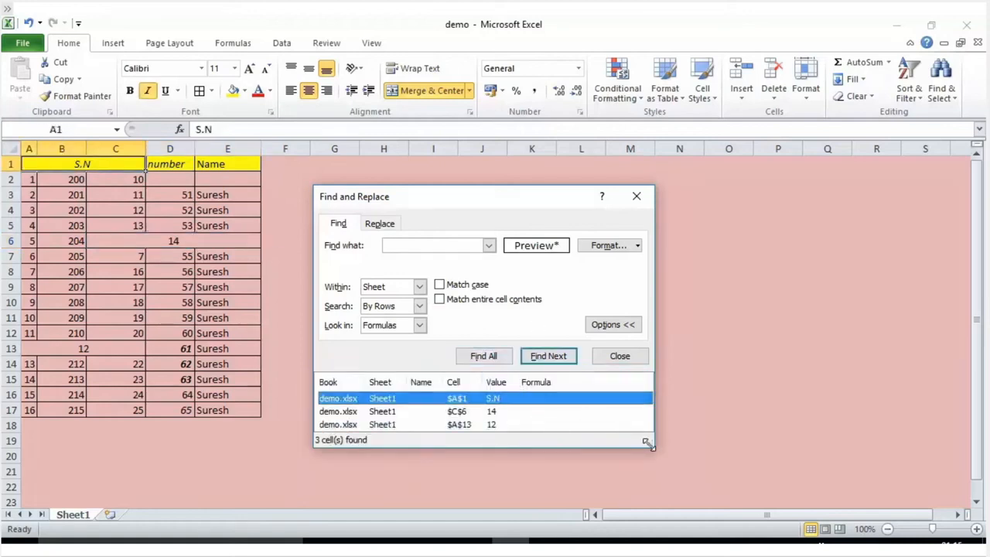
drag(650, 444, 677, 487)
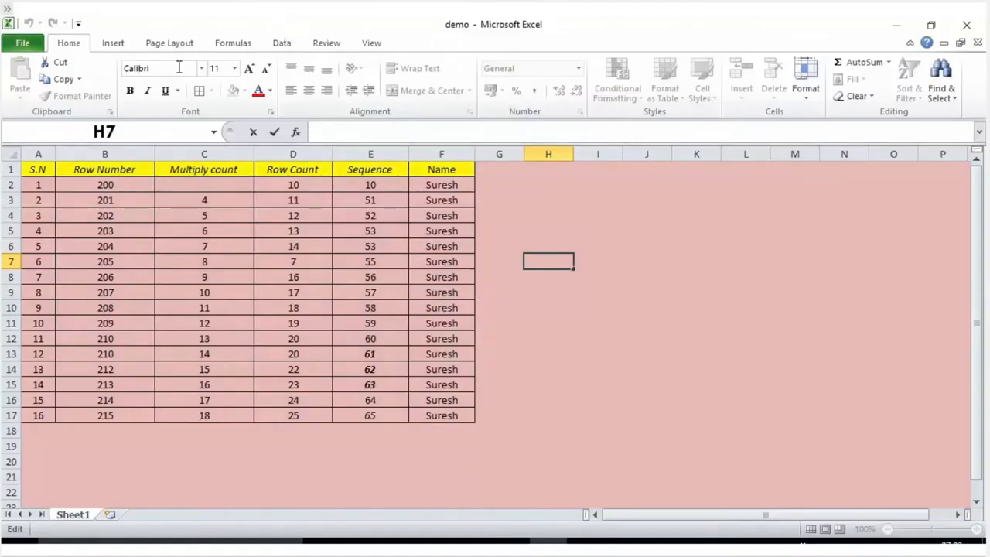
Apply the Text number format to the Row Number values in B2:B17.
click(180, 187)
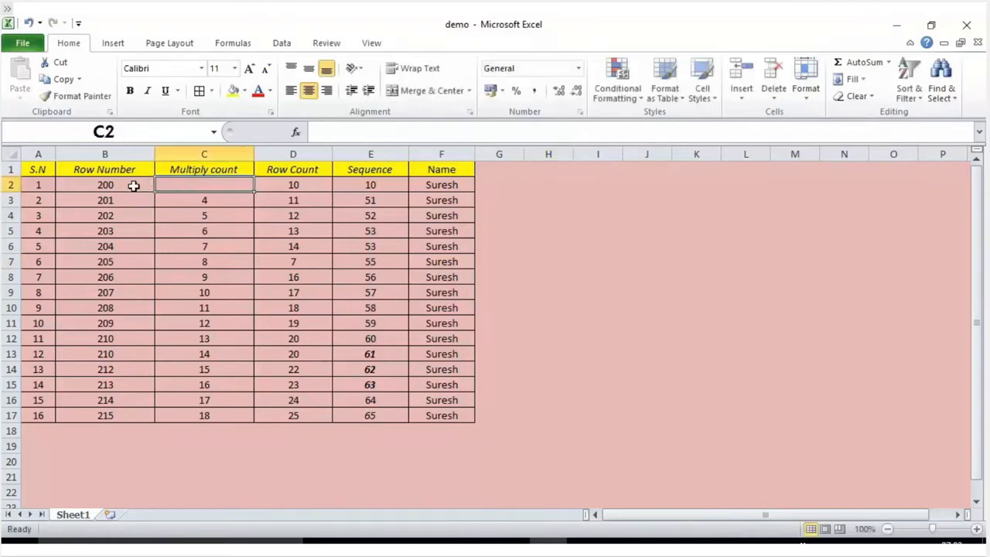
drag(133, 186, 140, 219)
click(196, 185)
drag(102, 185, 109, 415)
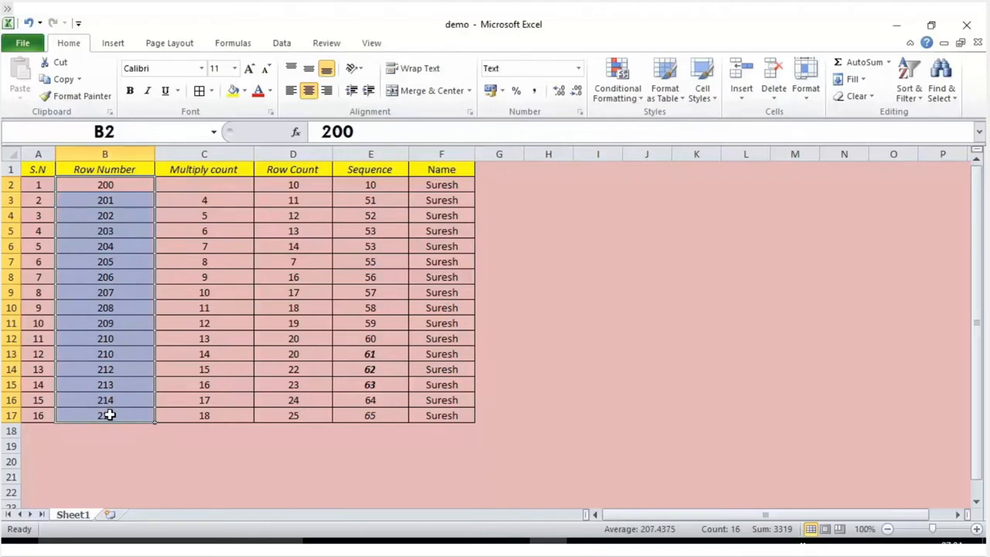
right_click(106, 205)
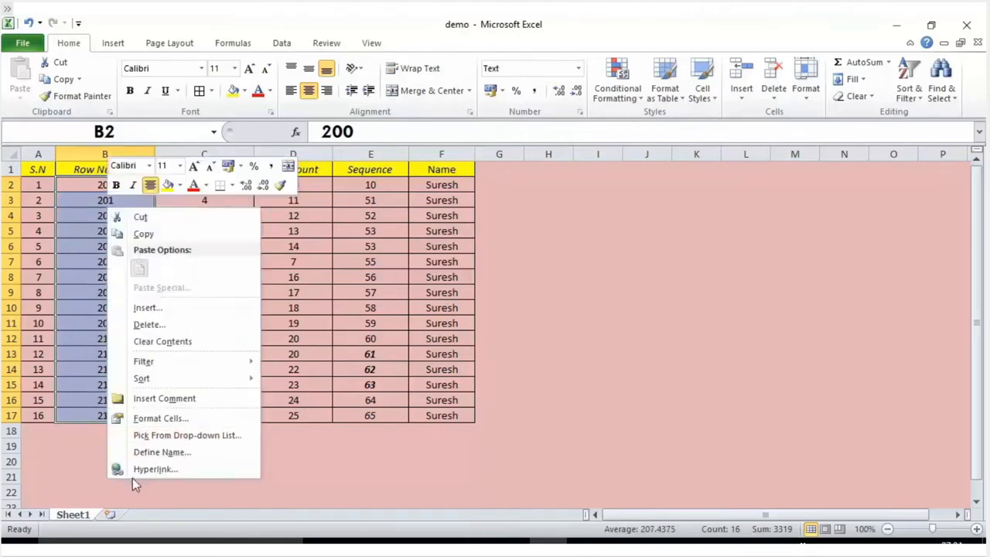
click(147, 418)
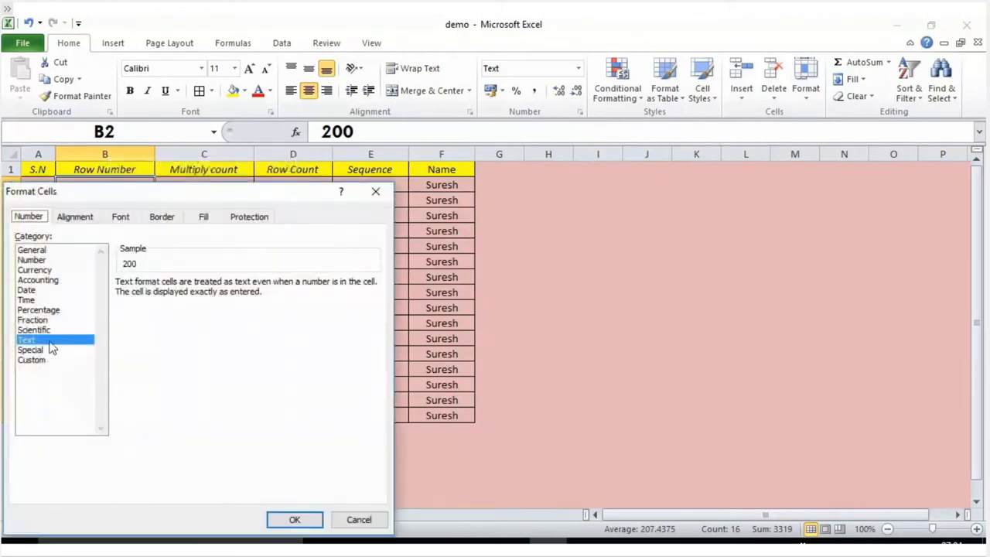
click(296, 522)
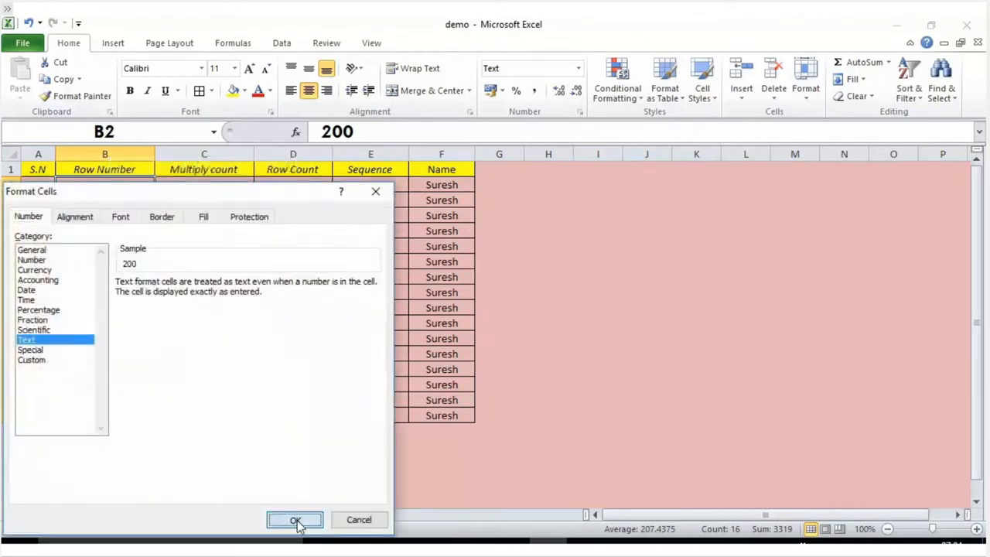
Apply the General number format to the empty Multiply count cell C2.
click(192, 279)
click(174, 189)
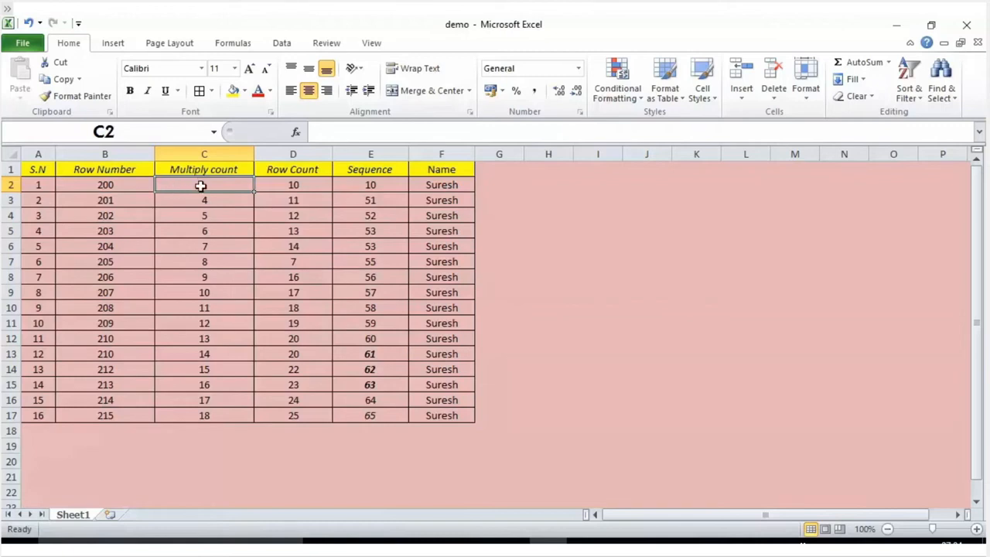
right_click(201, 183)
key(Escape)
click(578, 69)
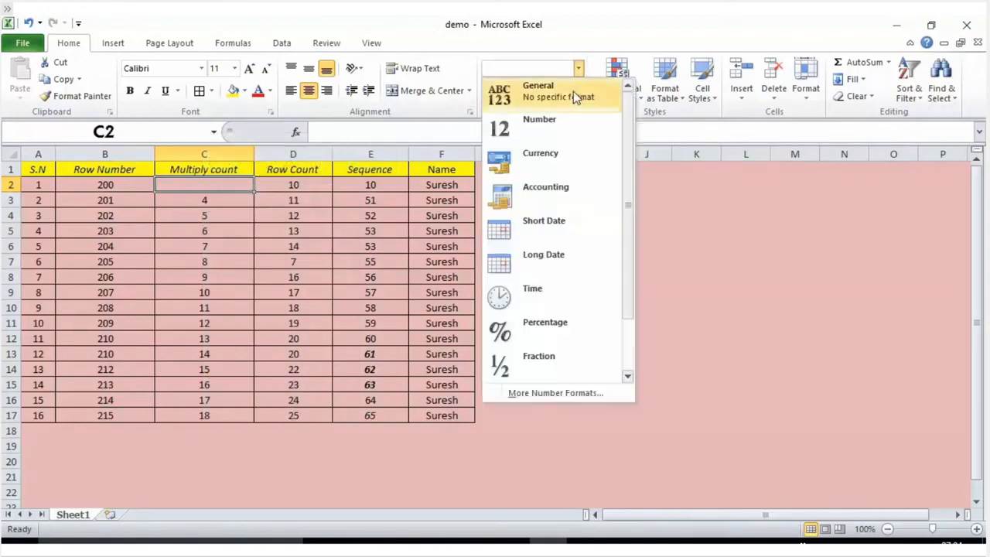
click(593, 48)
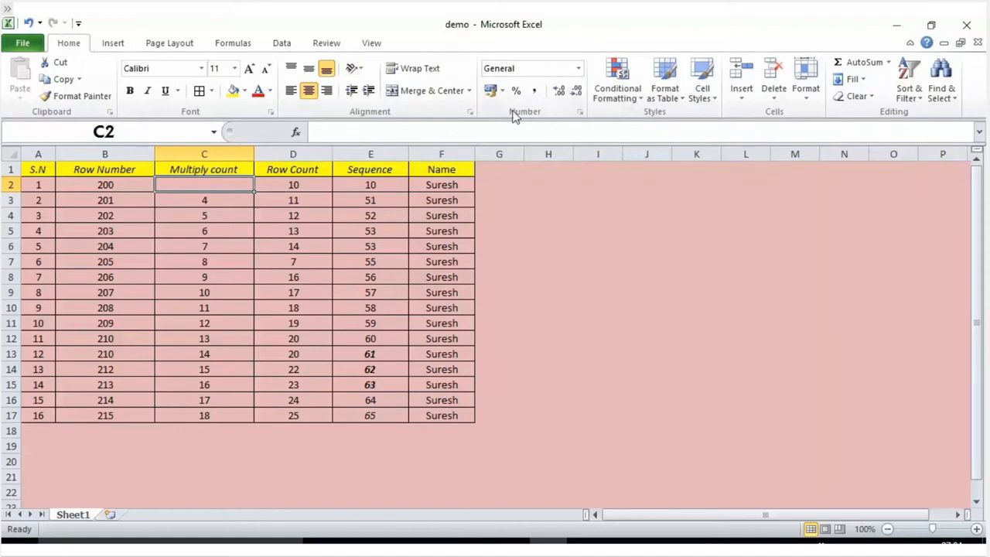
click(578, 69)
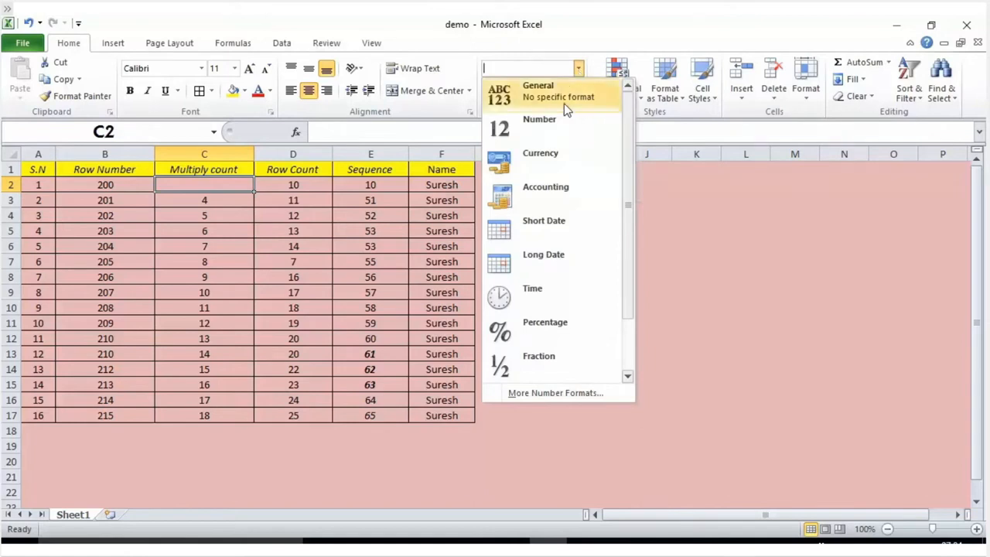
click(566, 97)
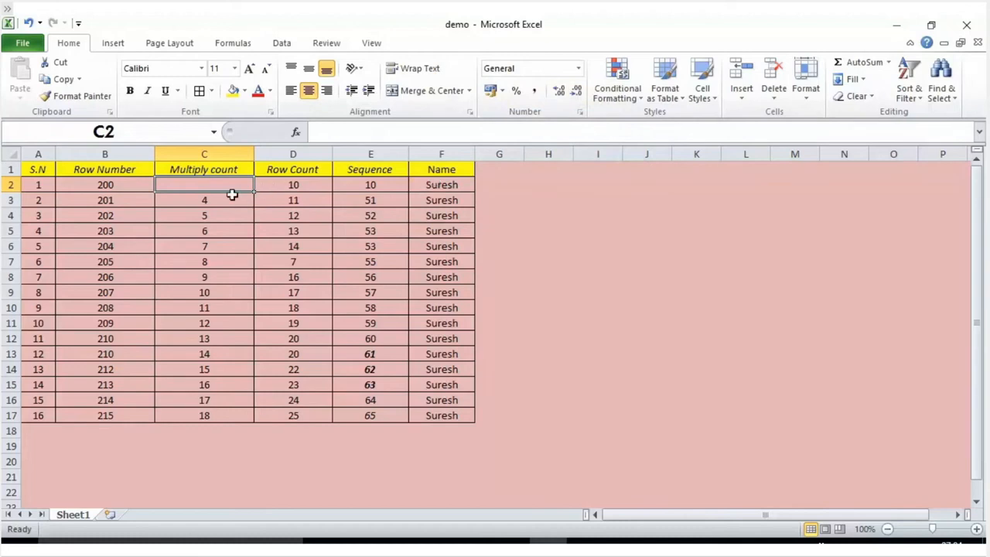
Enter 1 in the Multiply count cell C2 as the multiplier.
text(1)
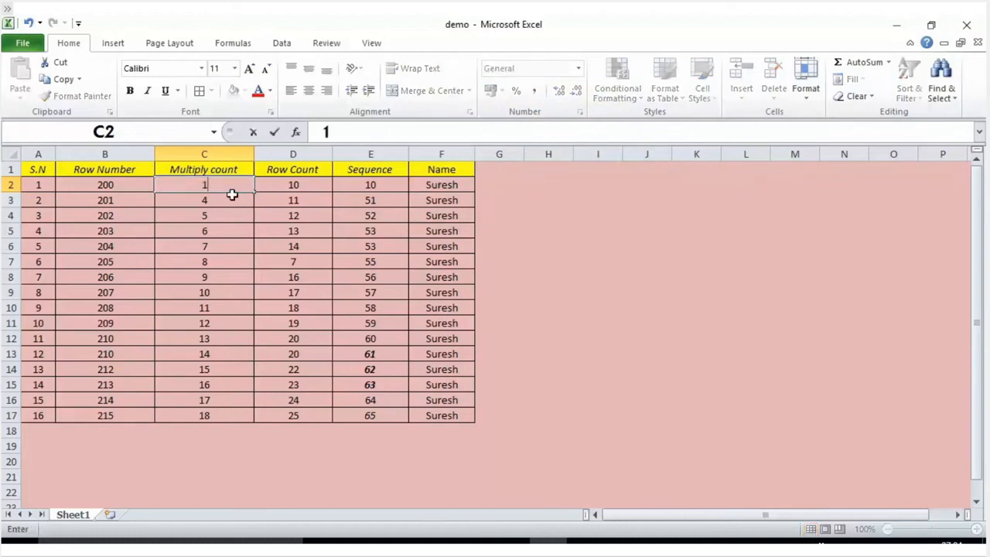
key(Return)
click(231, 186)
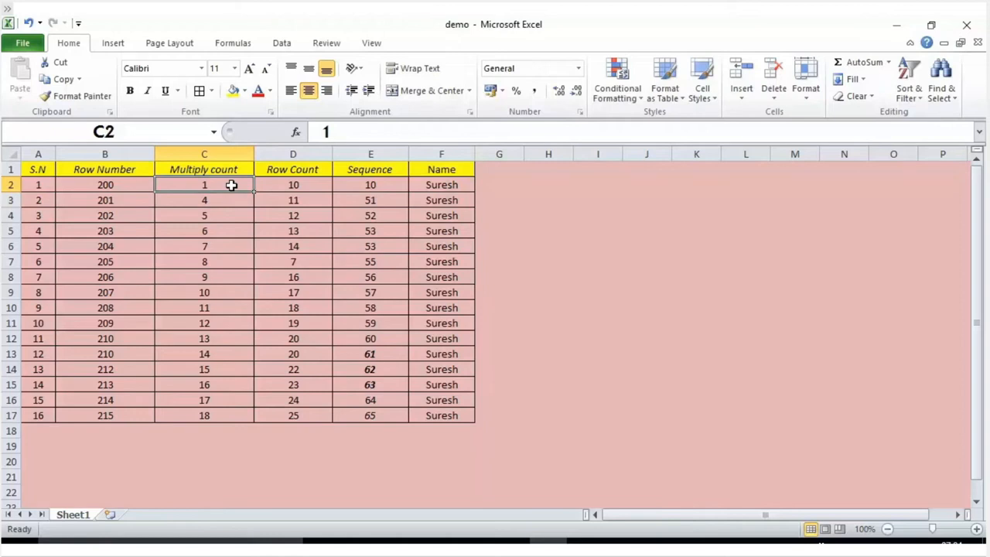
Copy C2 and paste it over the Row Number values in B2:B17 using Paste Special with the Multiply operation.
key(ctrl+c)
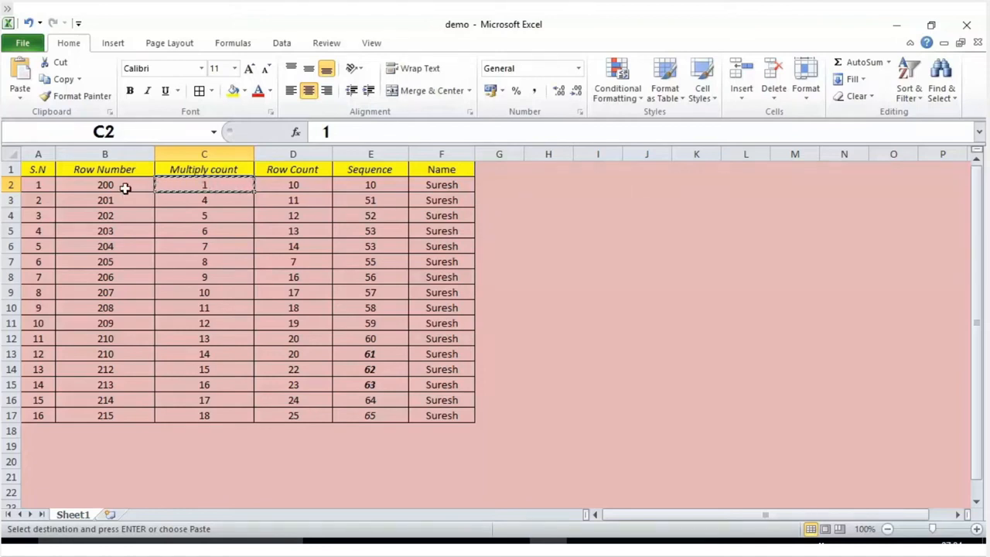
drag(124, 185, 130, 416)
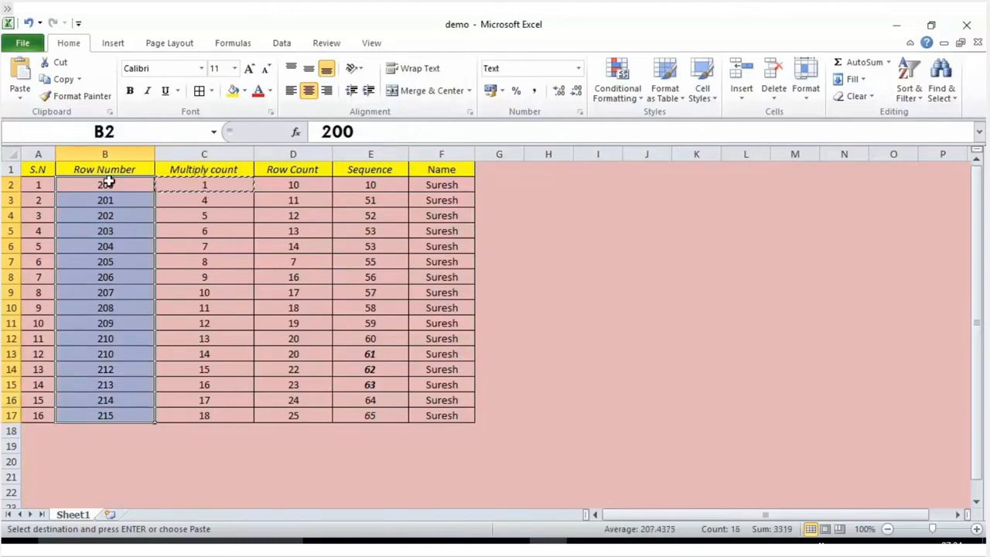
click(20, 95)
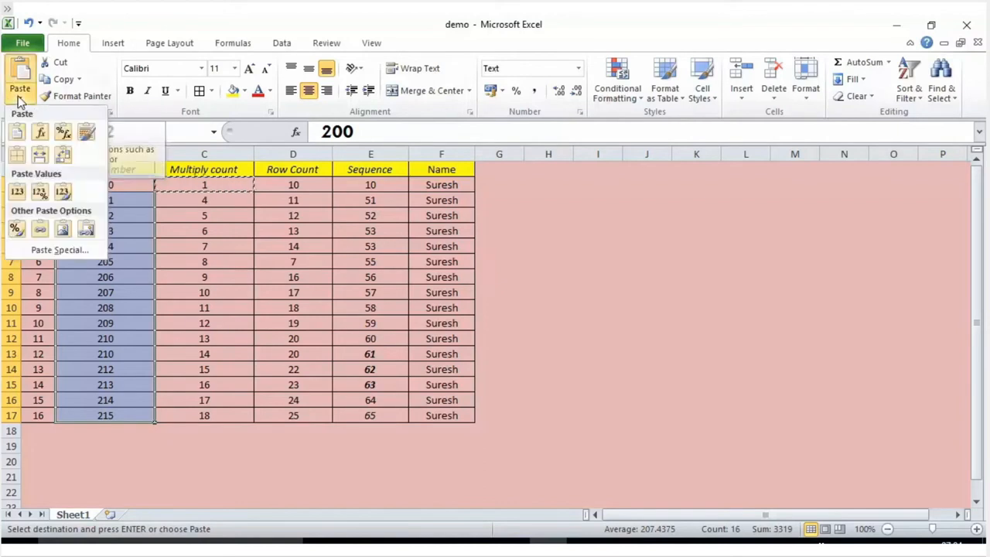
click(61, 249)
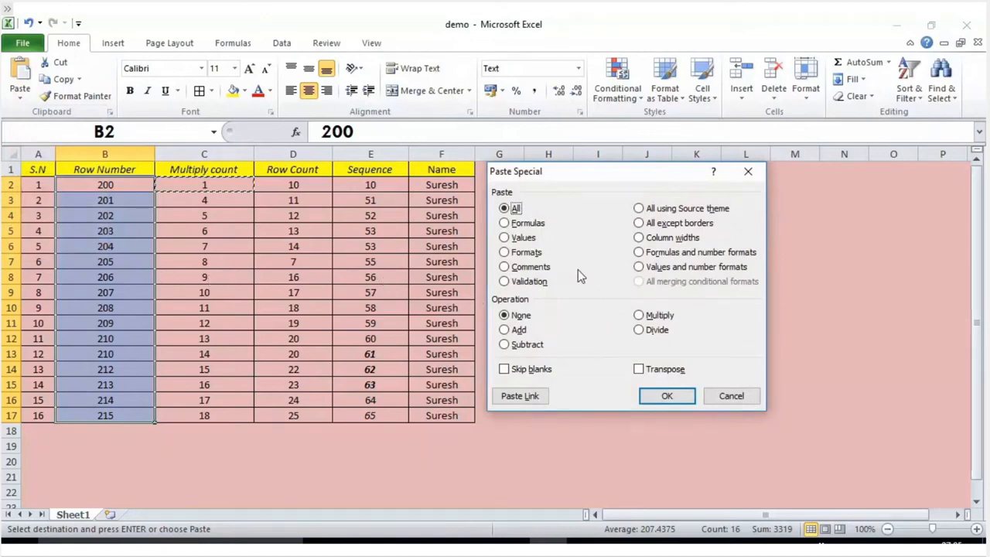
click(639, 315)
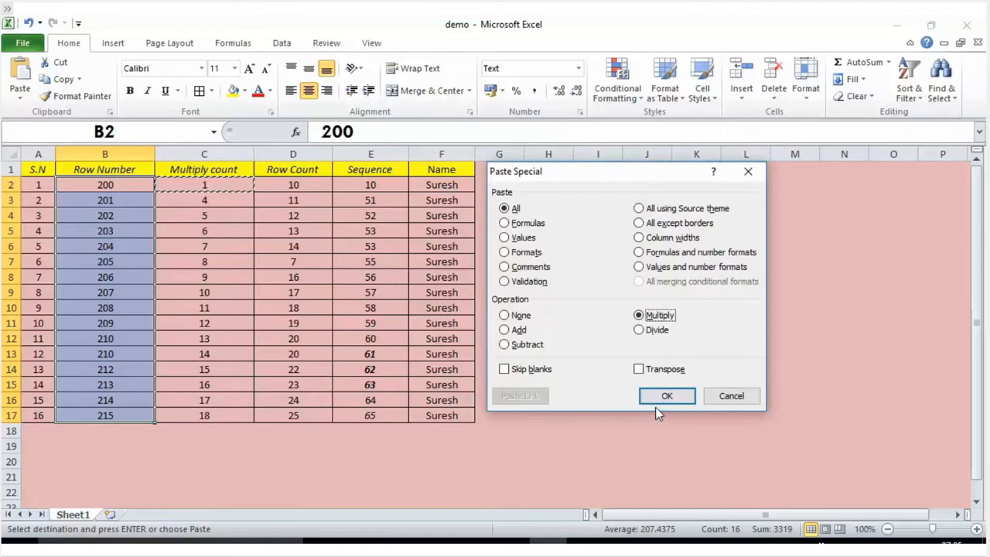
click(656, 401)
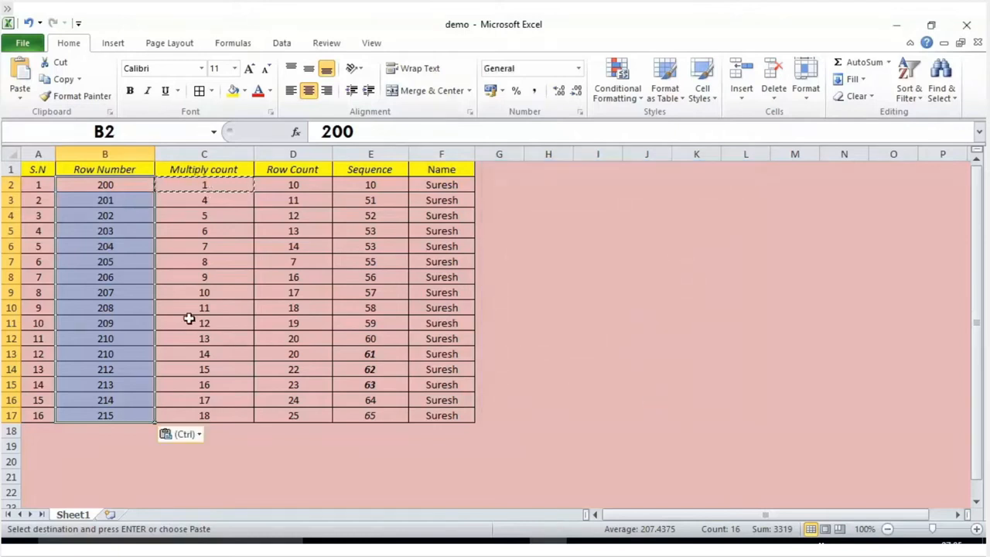
Check the number formats of cells B2 and C2, and end the pending copy of C2.
click(192, 187)
click(95, 184)
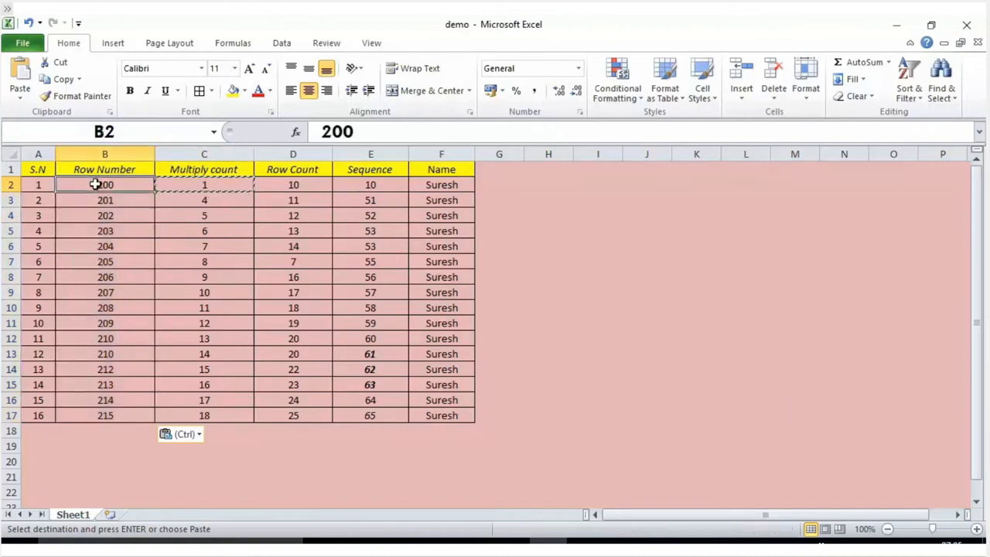
click(226, 187)
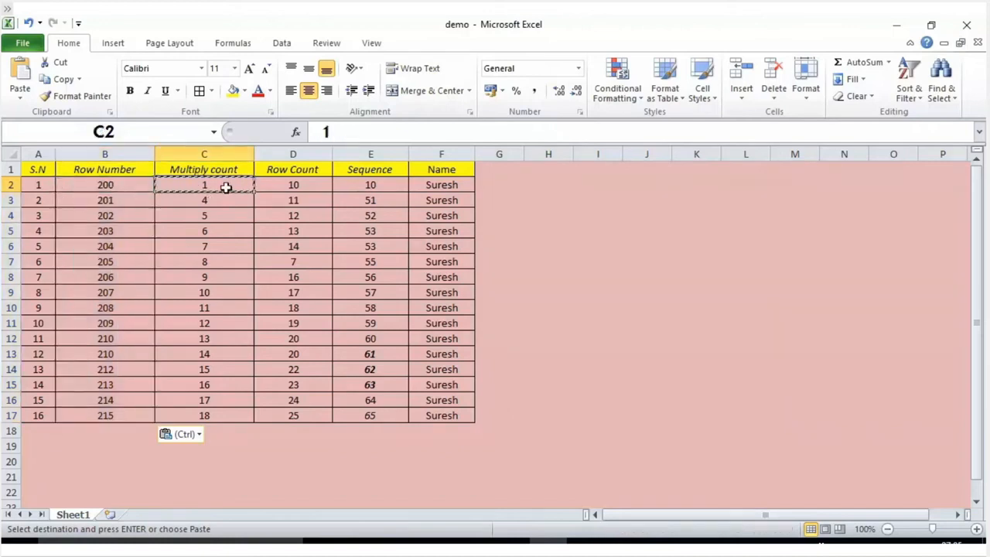
key(Delete)
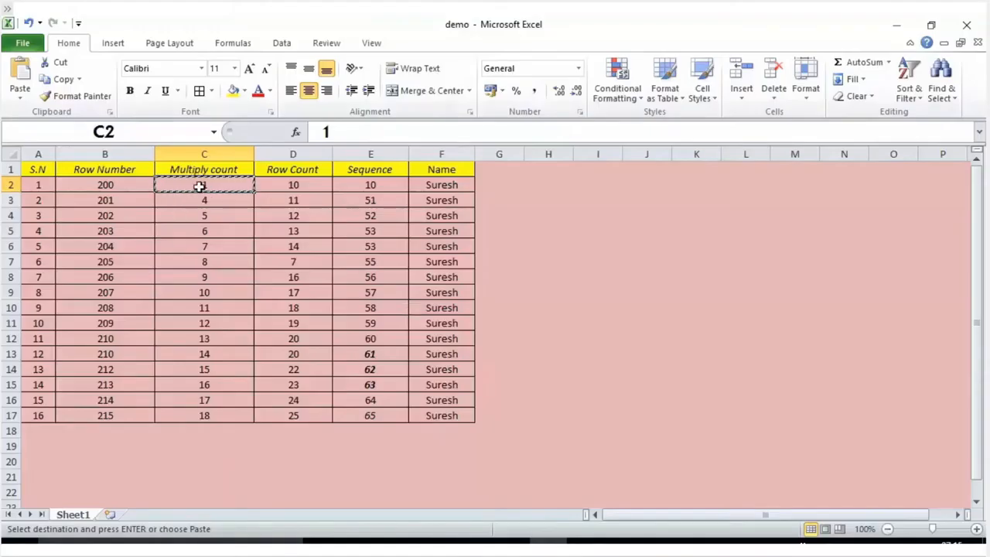
key(Escape)
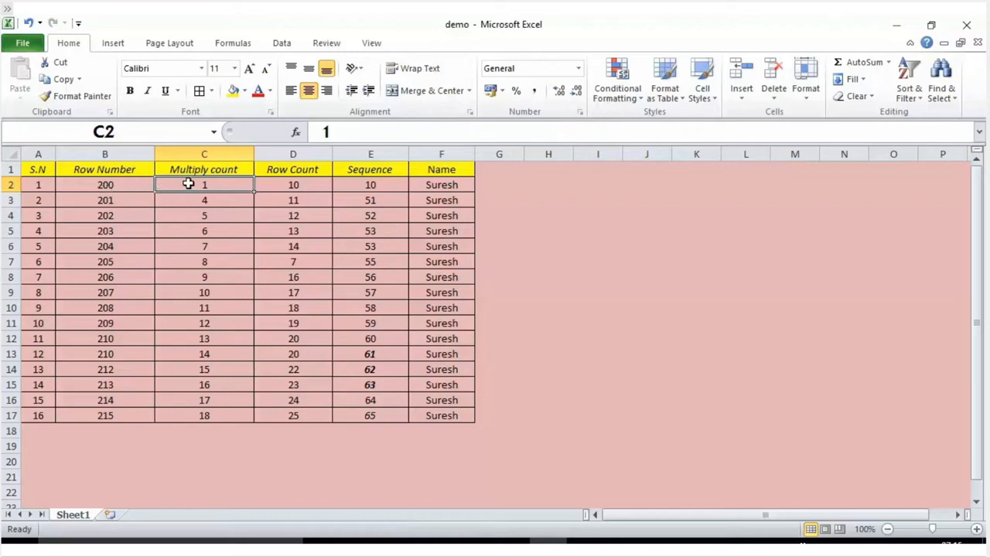
Confirm the Text number format for the Row Number values in B2:B17.
key(ctrl+c)
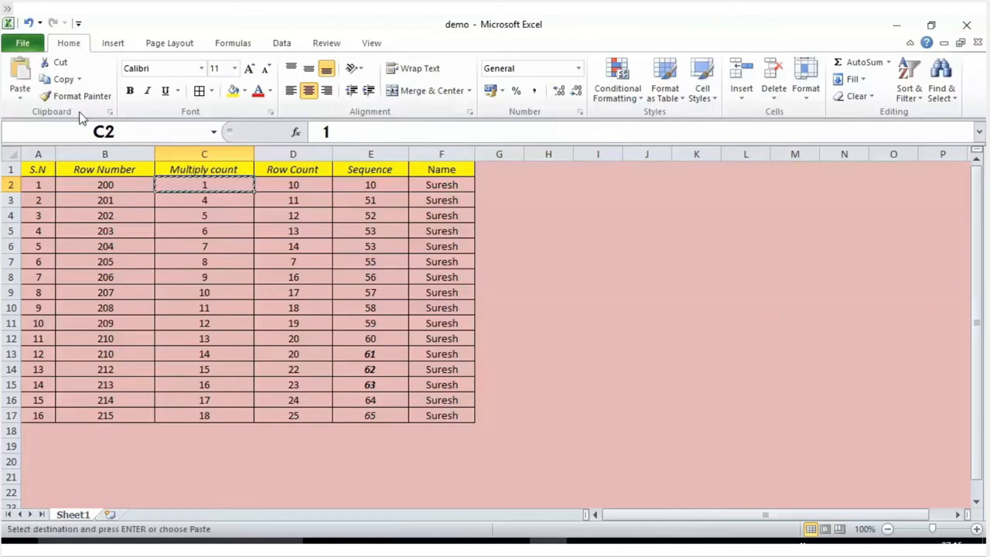
click(113, 186)
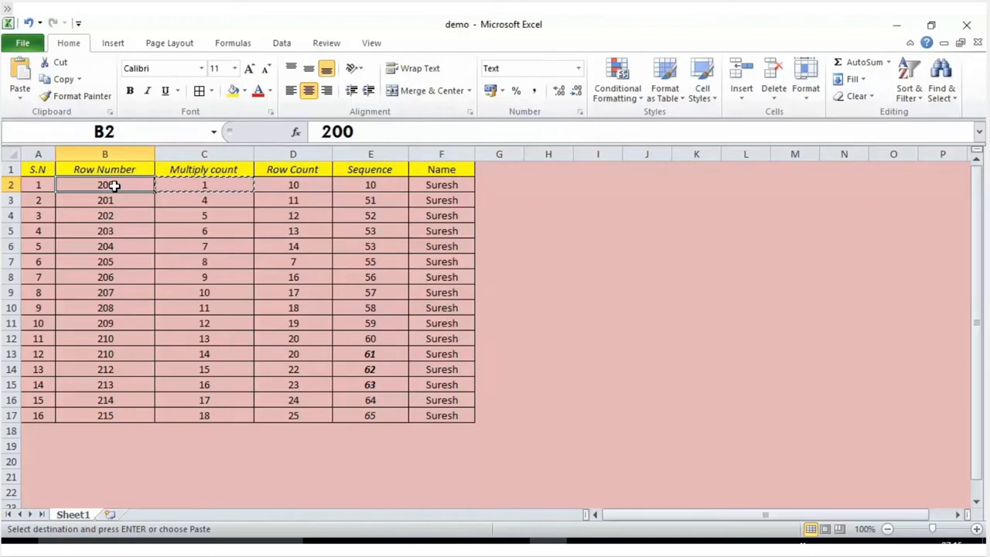
drag(114, 186, 126, 416)
right_click(89, 255)
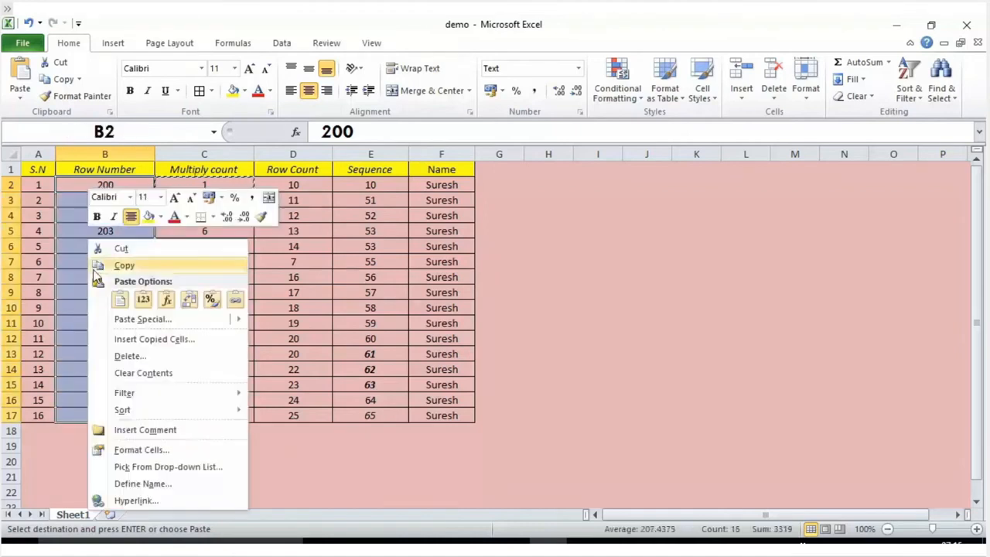
click(143, 450)
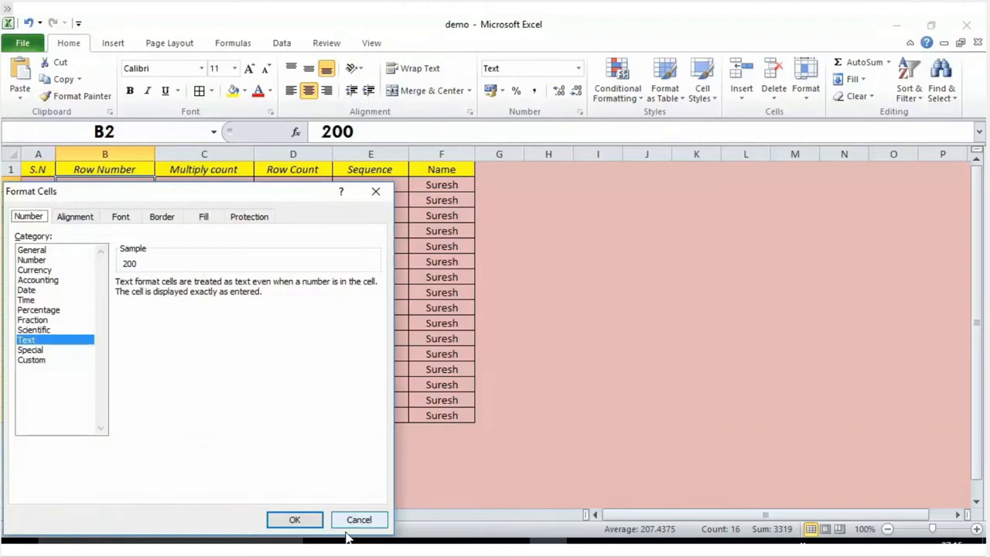
click(294, 520)
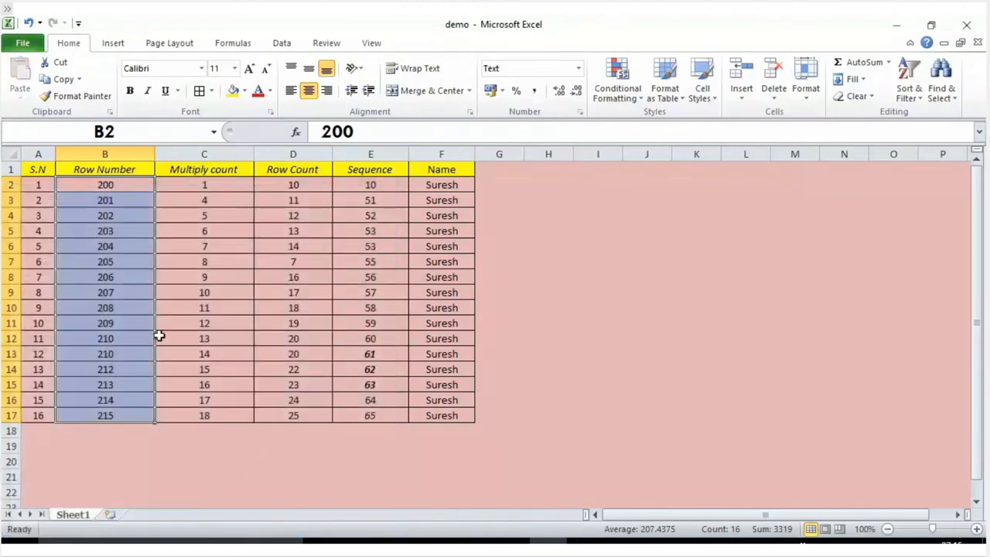
click(121, 201)
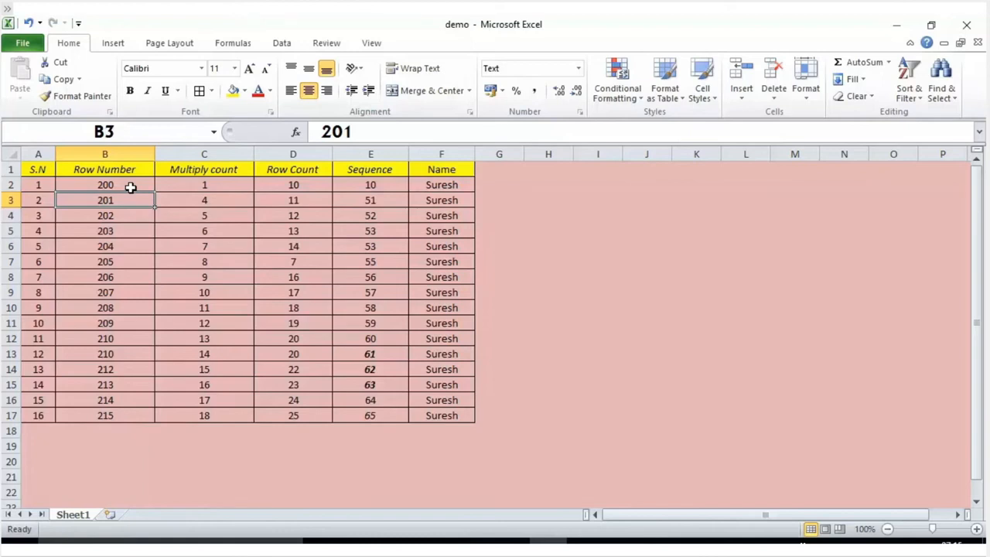
Multiply the Row Number values in B2:B17 by the copied C2 value through Paste Special, and clear C2.
click(194, 184)
key(ctrl+c)
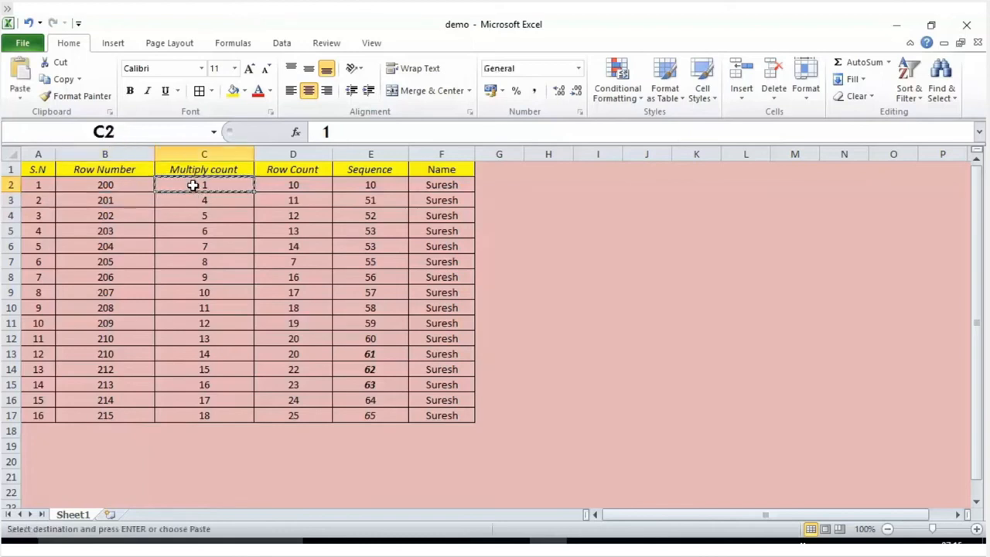
click(122, 189)
drag(121, 188, 132, 413)
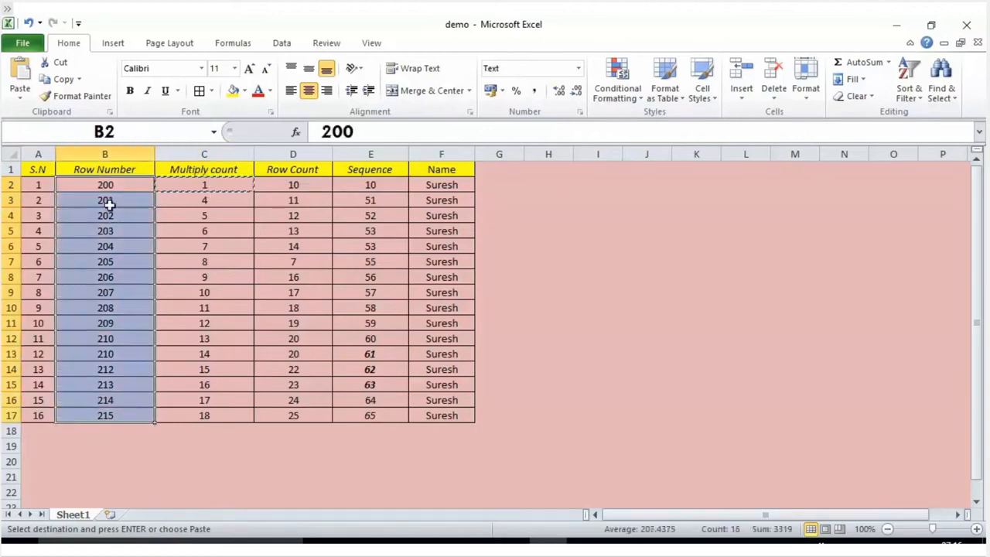
click(20, 102)
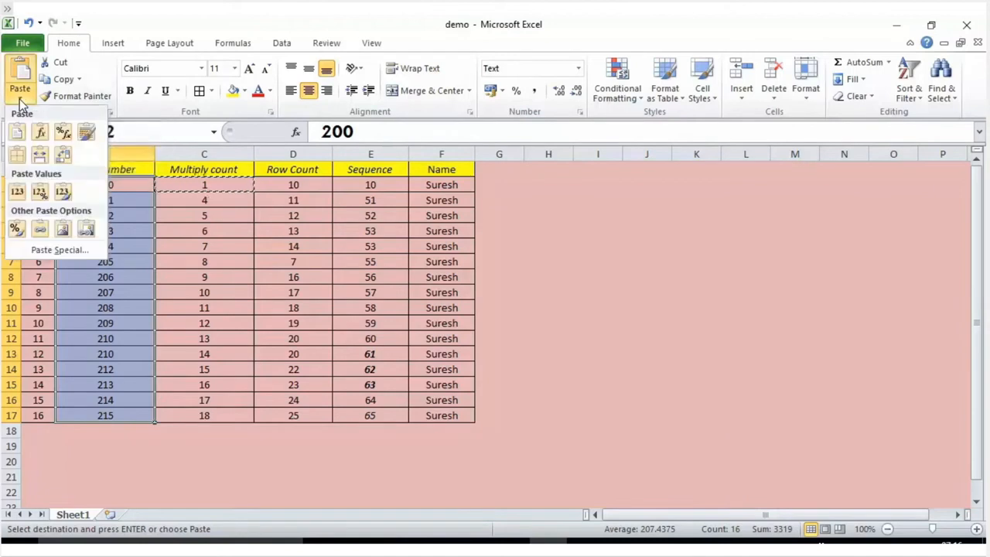
click(37, 249)
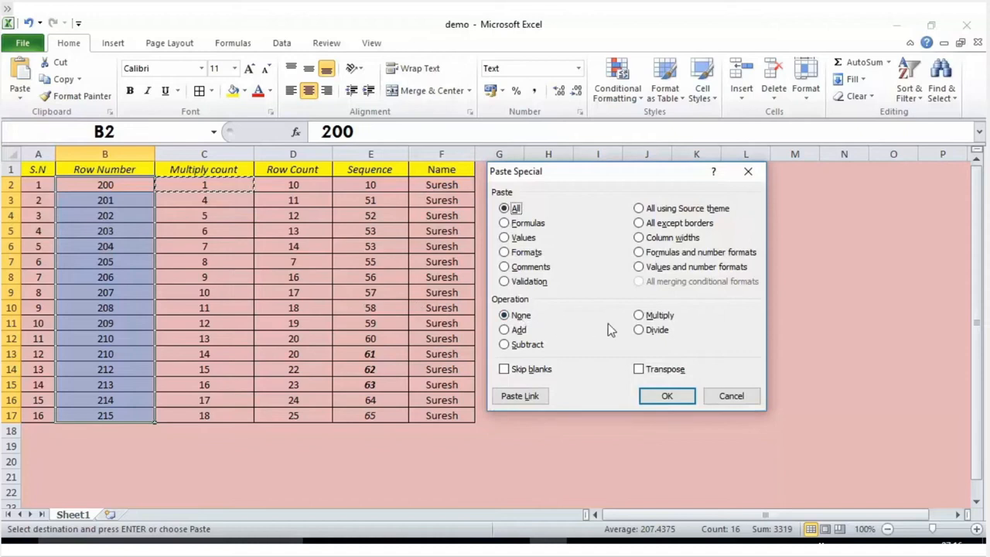
click(650, 317)
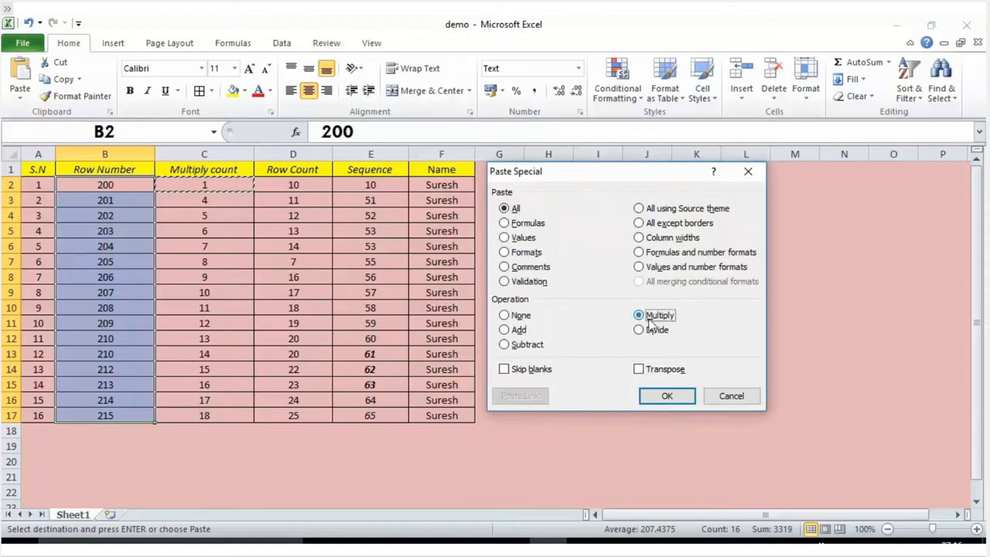
click(656, 401)
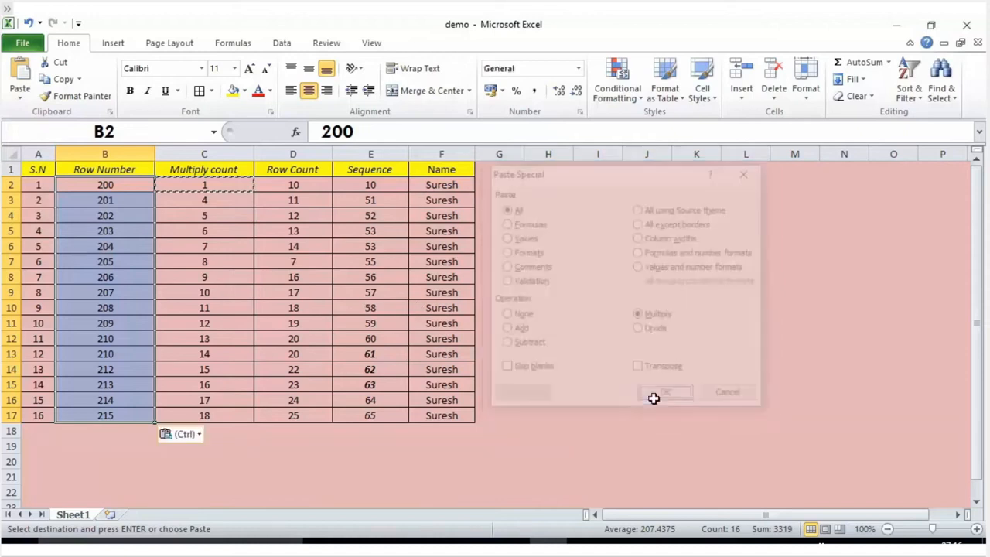
click(219, 186)
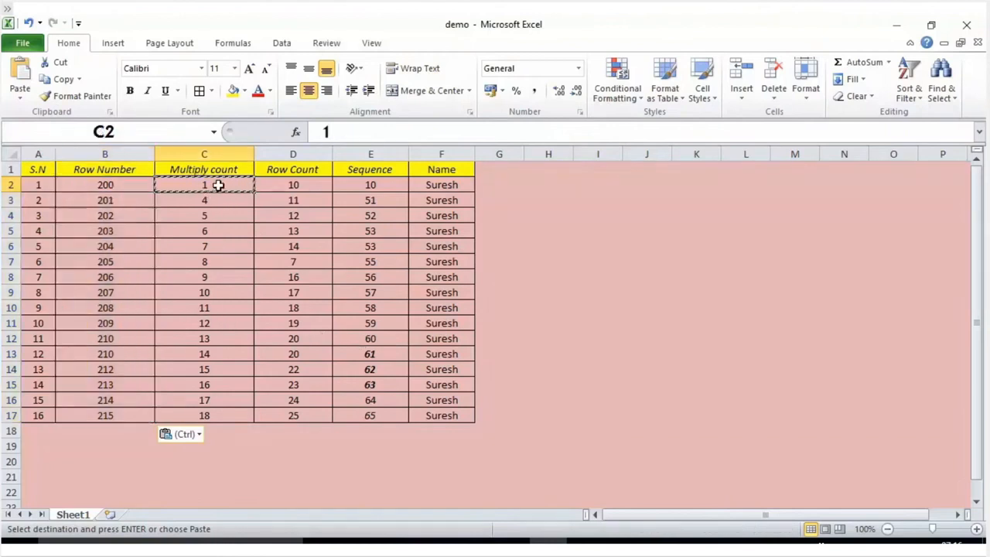
key(Delete)
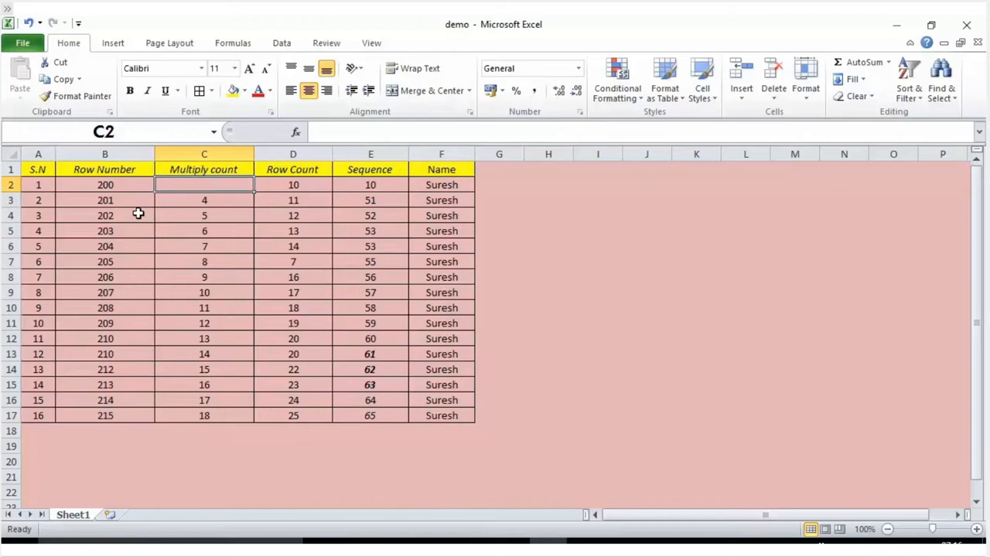
Review the cell formatting of the Row Number values in B2:B17.
drag(104, 184, 130, 411)
right_click(131, 411)
click(162, 275)
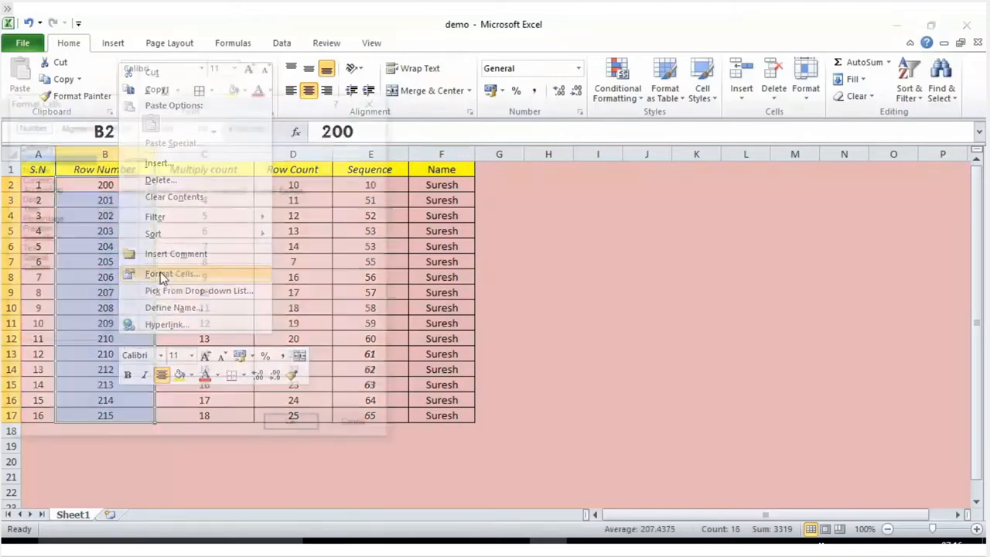
click(291, 425)
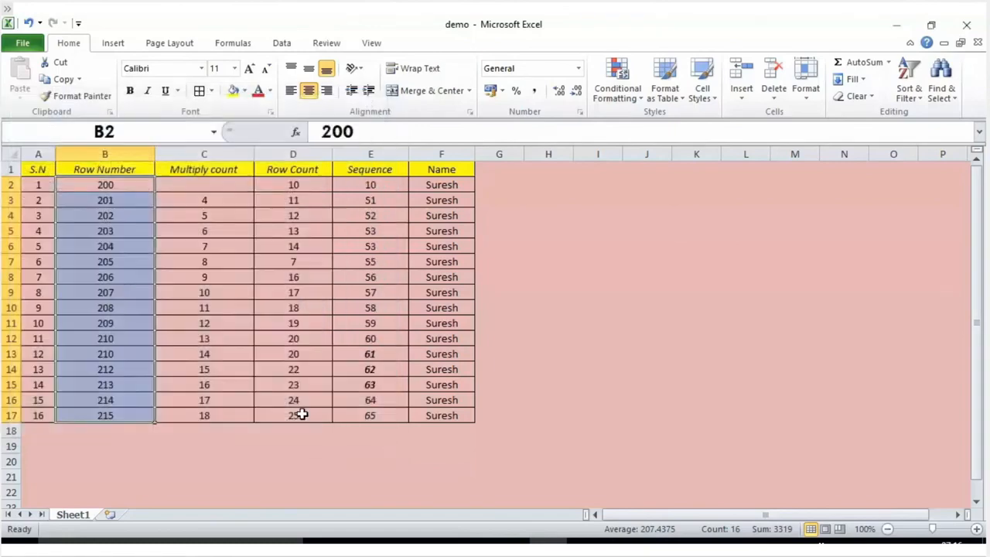
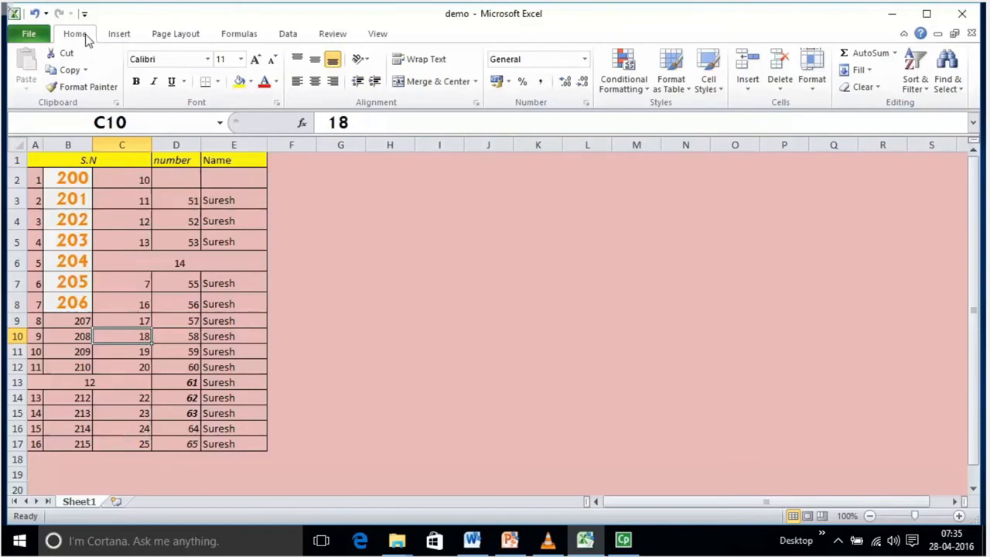
Review what the Good cell style includes through its modify settings, keeping them as they are.
click(719, 93)
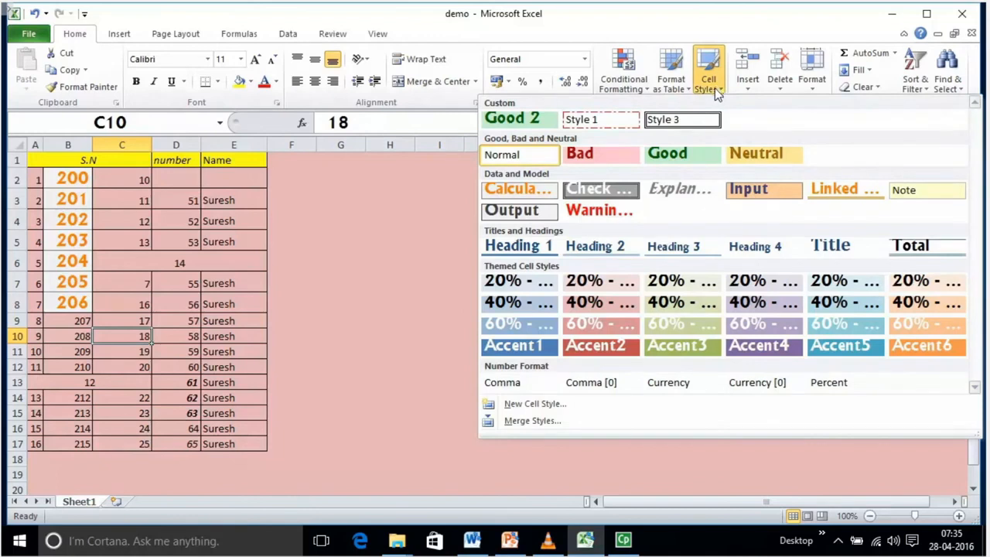
right_click(696, 154)
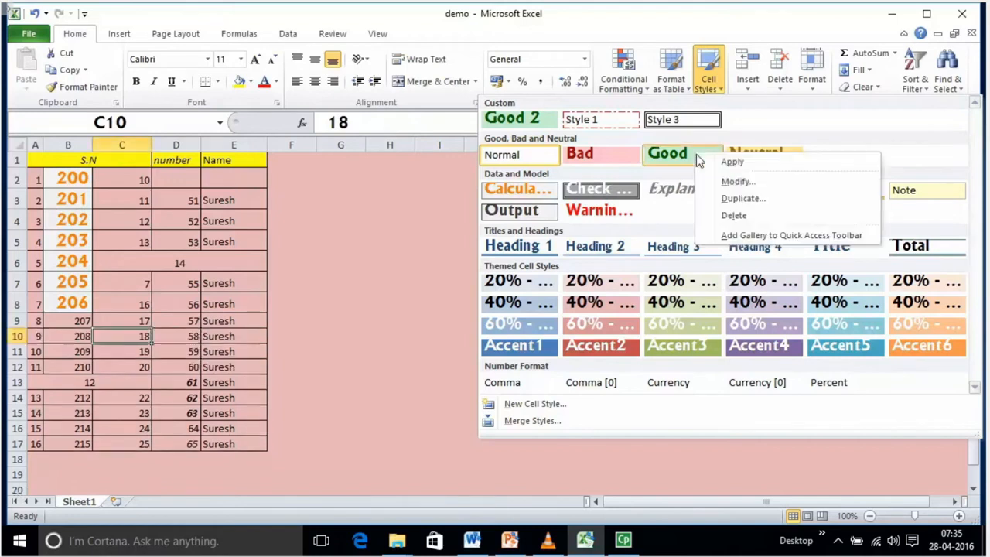
click(719, 183)
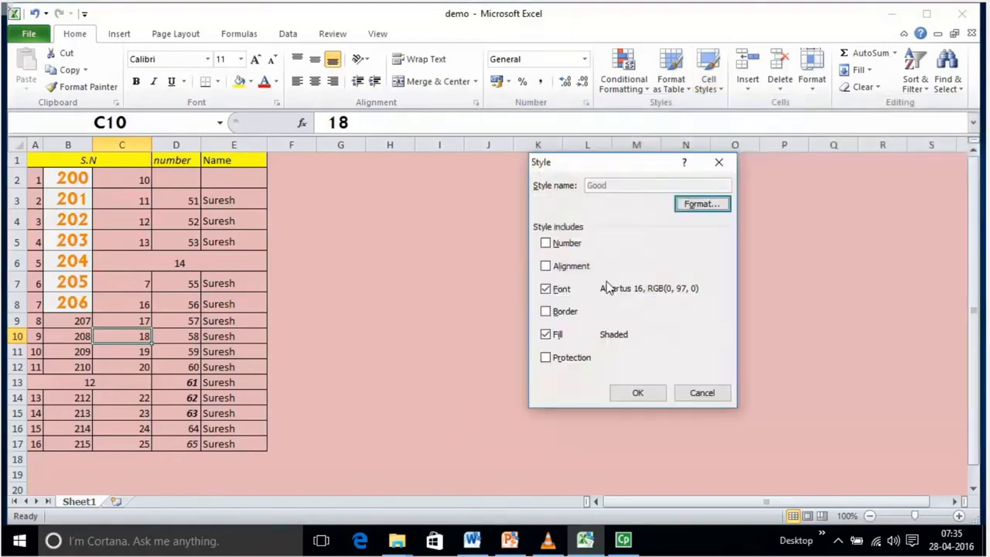
click(637, 392)
click(538, 302)
drag(67, 211, 84, 260)
click(139, 242)
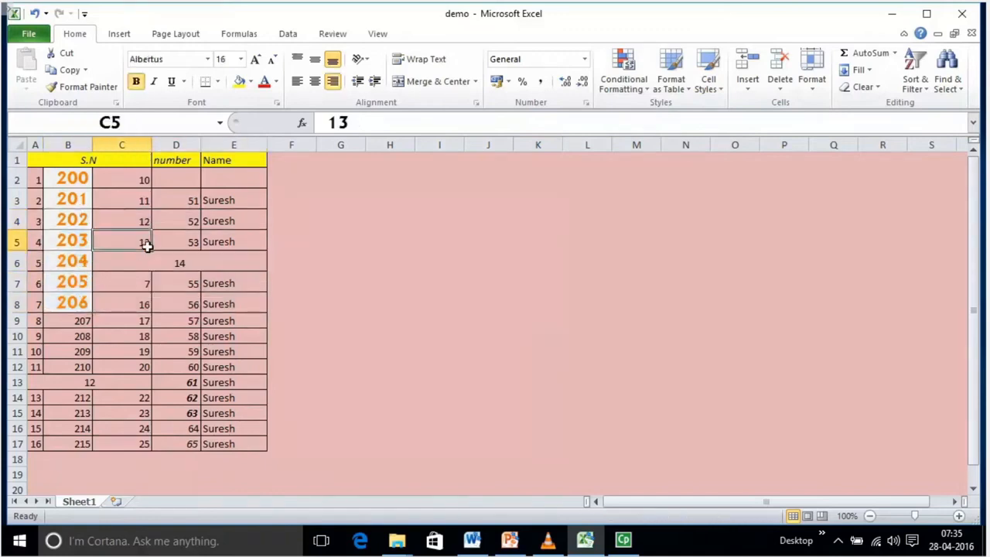
Duplicate the 60% - Accent2 cell style and name the copy good.
click(710, 86)
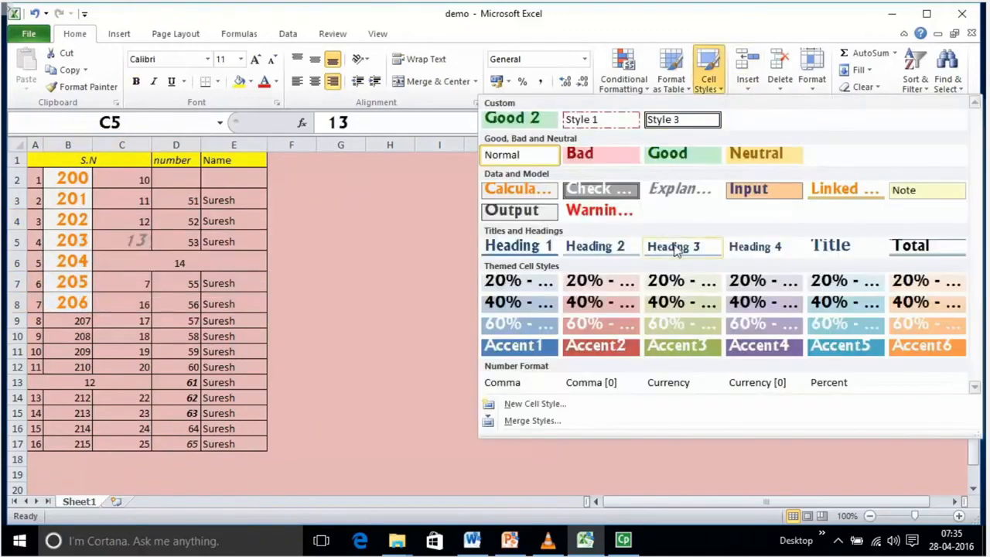
right_click(599, 328)
click(646, 372)
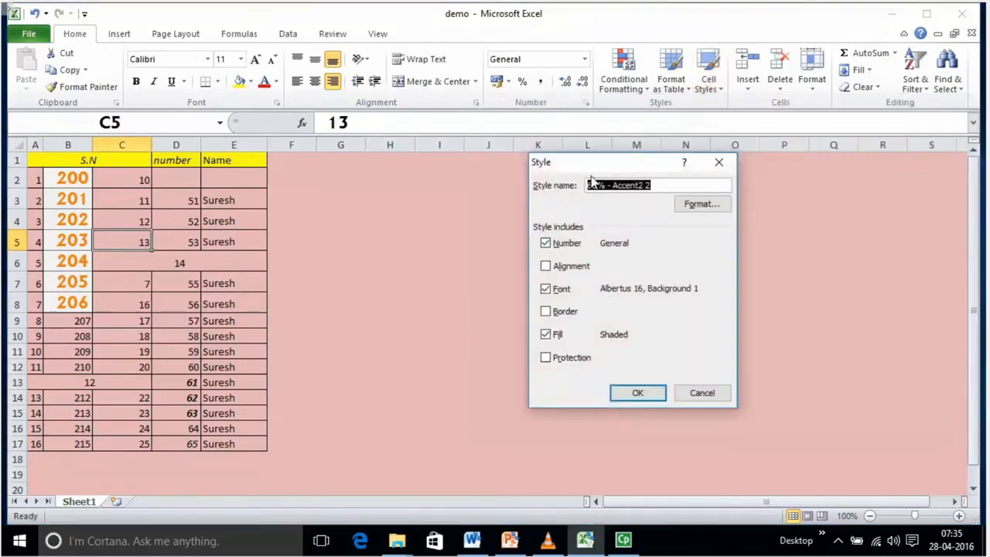
text(good)
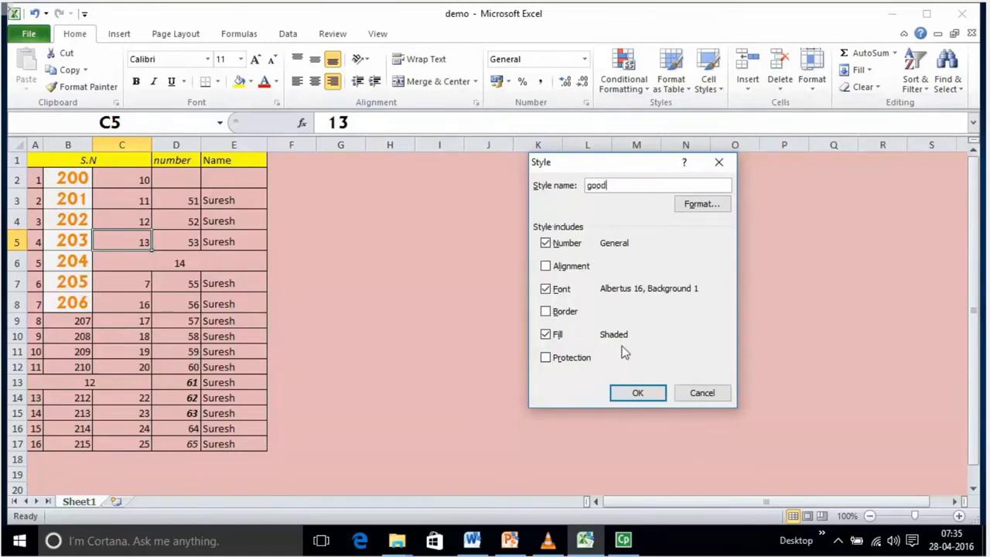
Set the background fill of the duplicated style to the standard orange color.
click(690, 207)
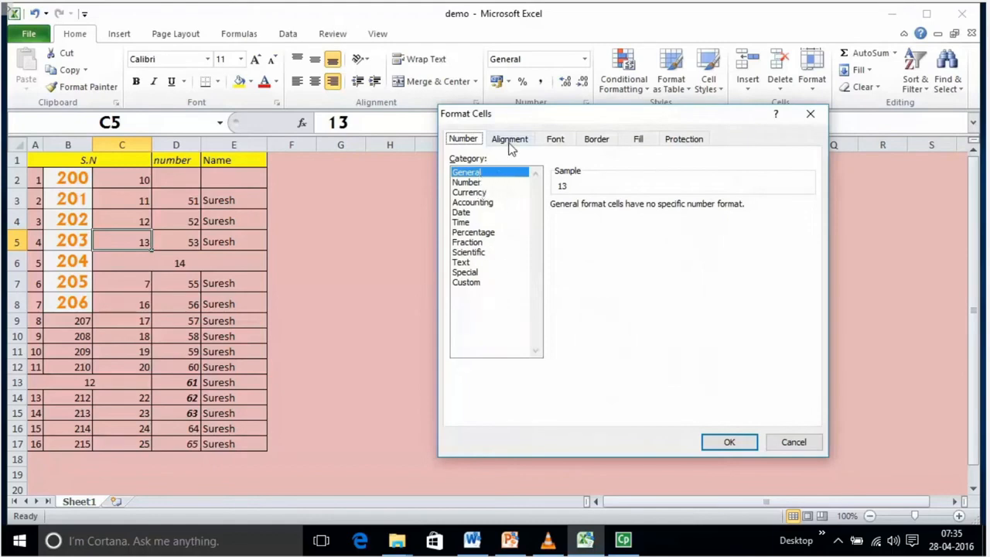
click(510, 140)
click(556, 140)
click(596, 140)
click(638, 140)
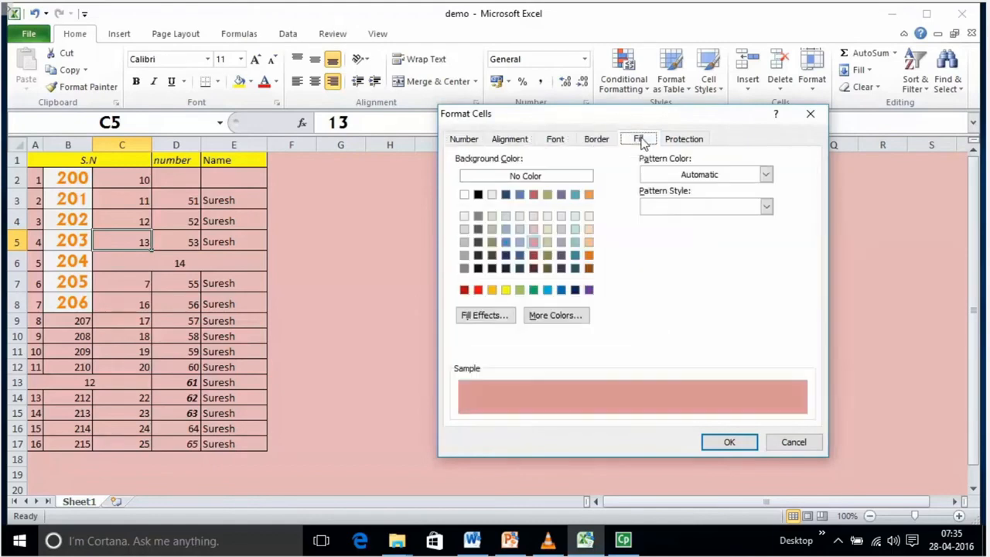
click(493, 290)
click(720, 444)
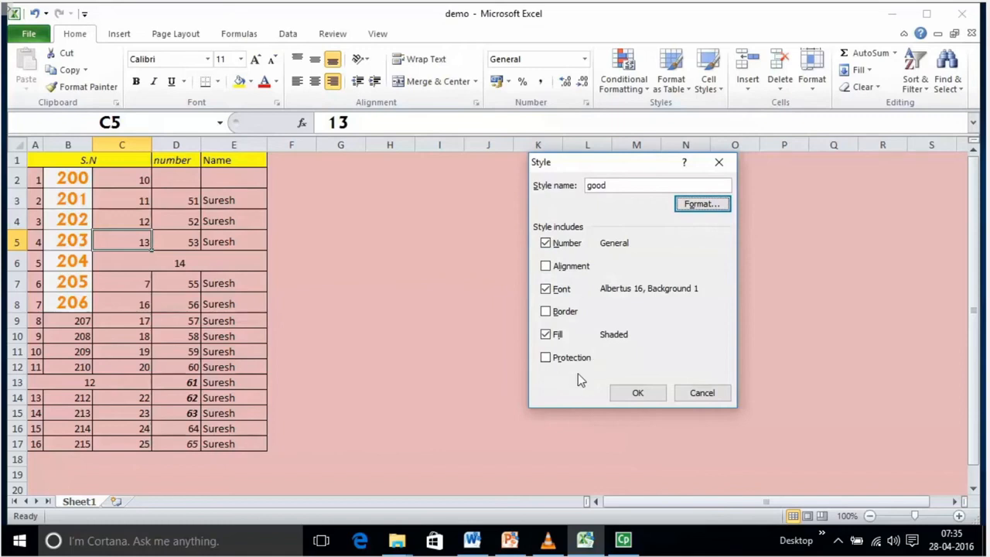
Include alignment and border formatting in the duplicated style, and exclude its font formatting.
click(560, 268)
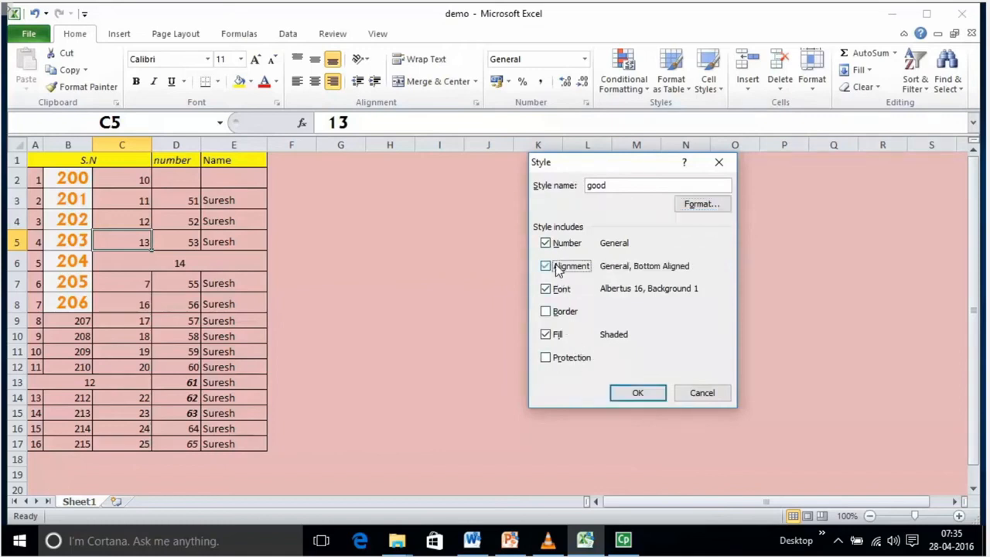
click(559, 312)
click(557, 293)
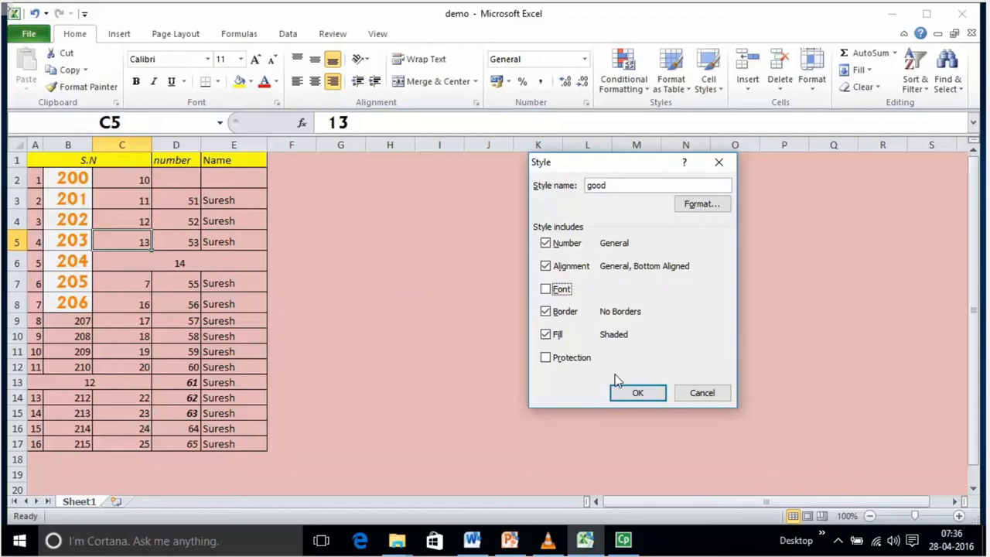
Rename the duplicated cell style to good1 and save it.
click(627, 396)
click(631, 185)
text(1)
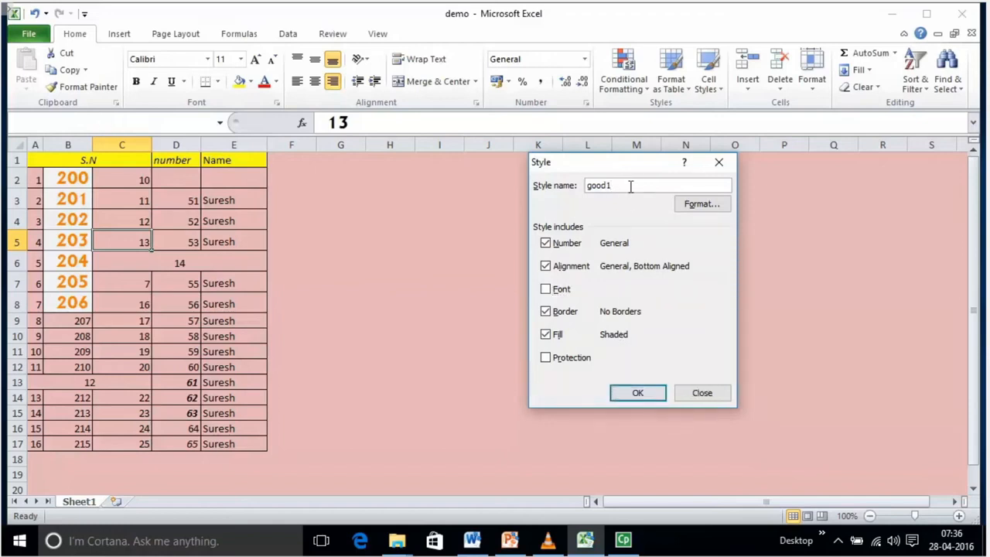
click(621, 398)
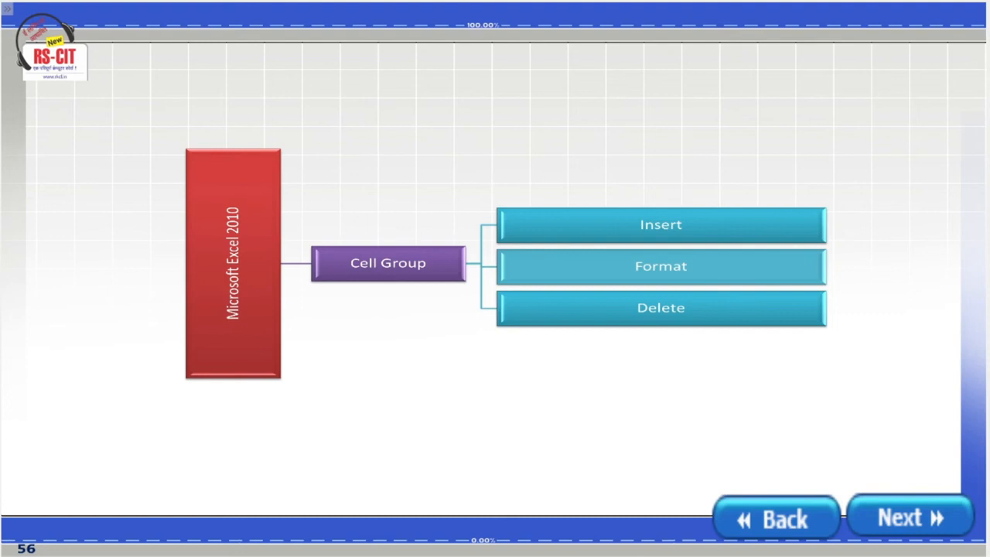
click(910, 517)
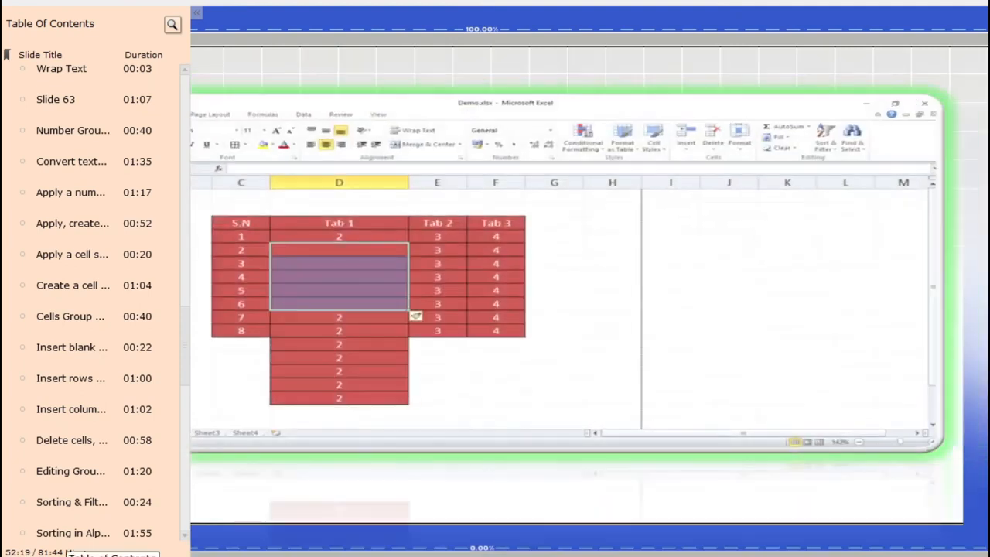
click(69, 555)
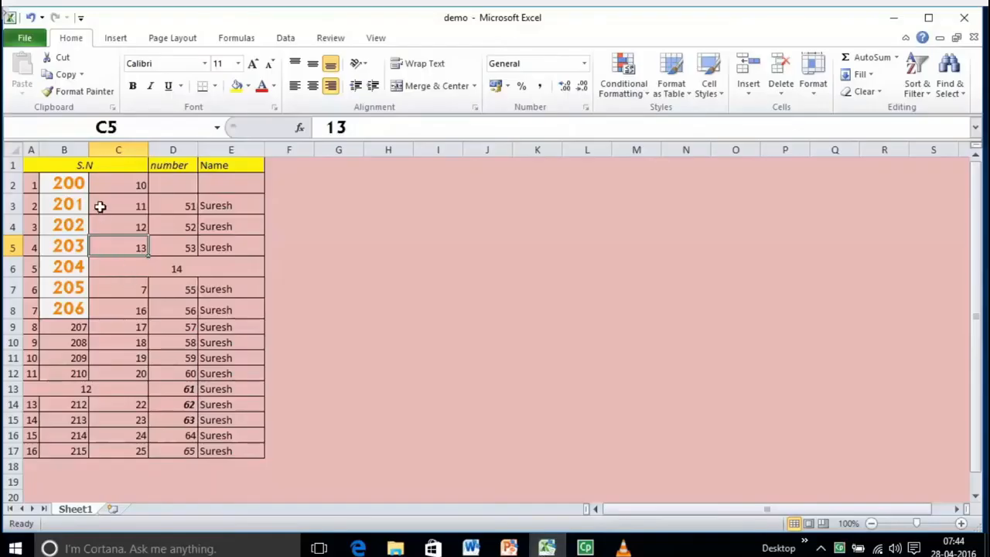
Delete rows 2 and 3 from the worksheet.
click(6, 185)
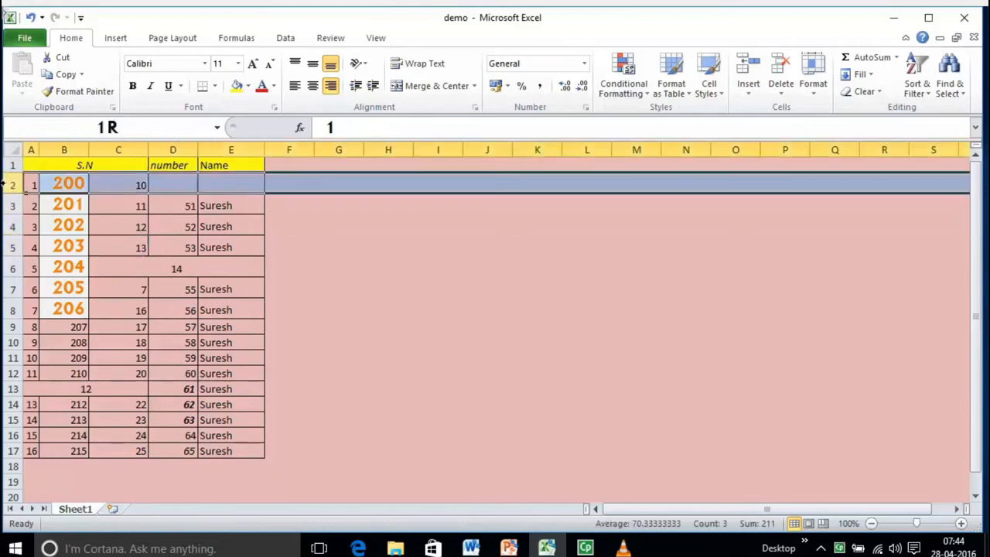
drag(6, 184, 6, 205)
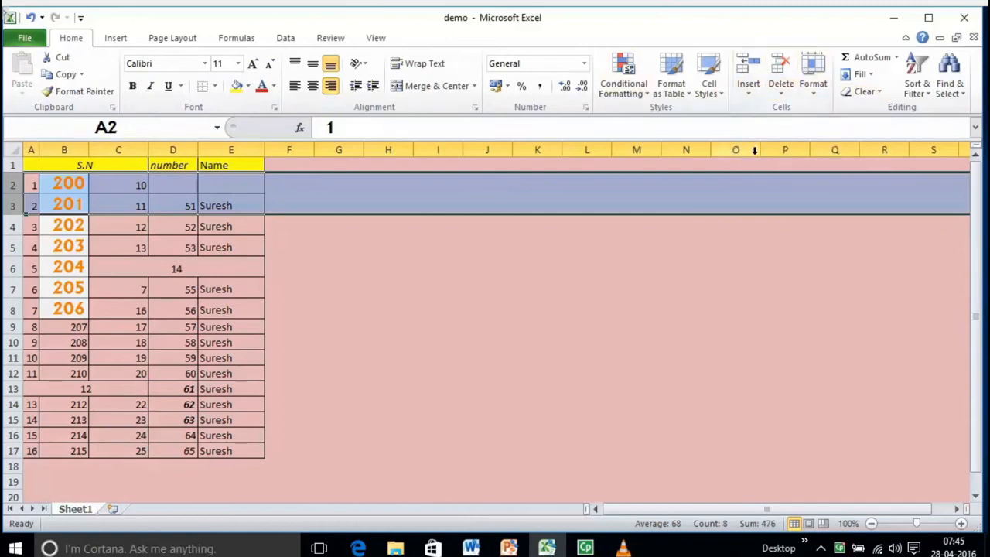
click(778, 89)
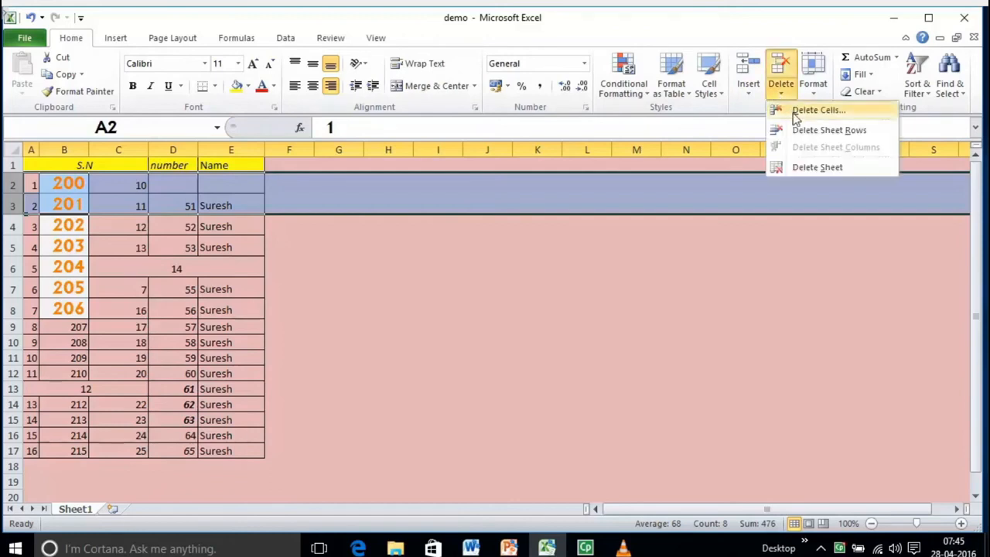
click(796, 112)
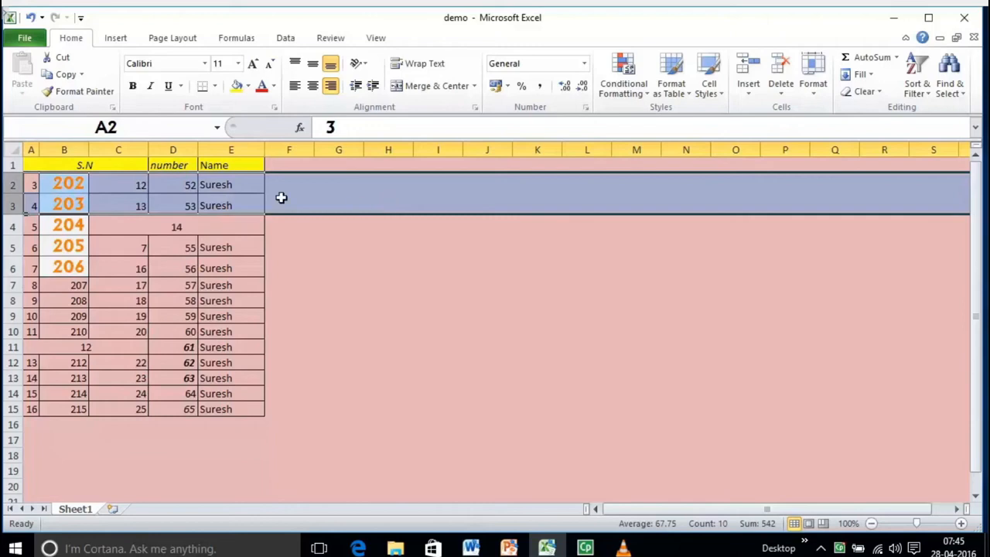
Delete the whole column B from the worksheet.
drag(68, 182, 72, 198)
click(76, 149)
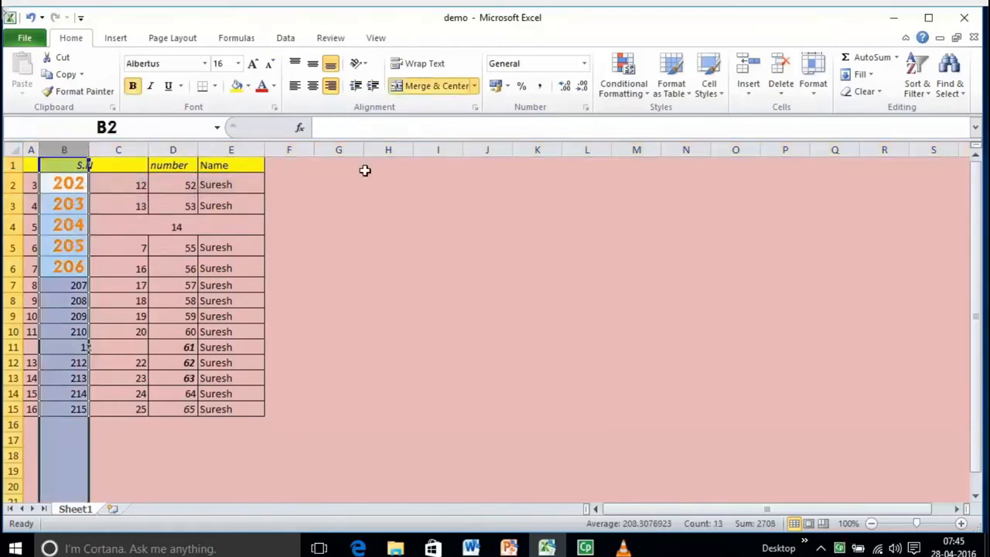
click(779, 92)
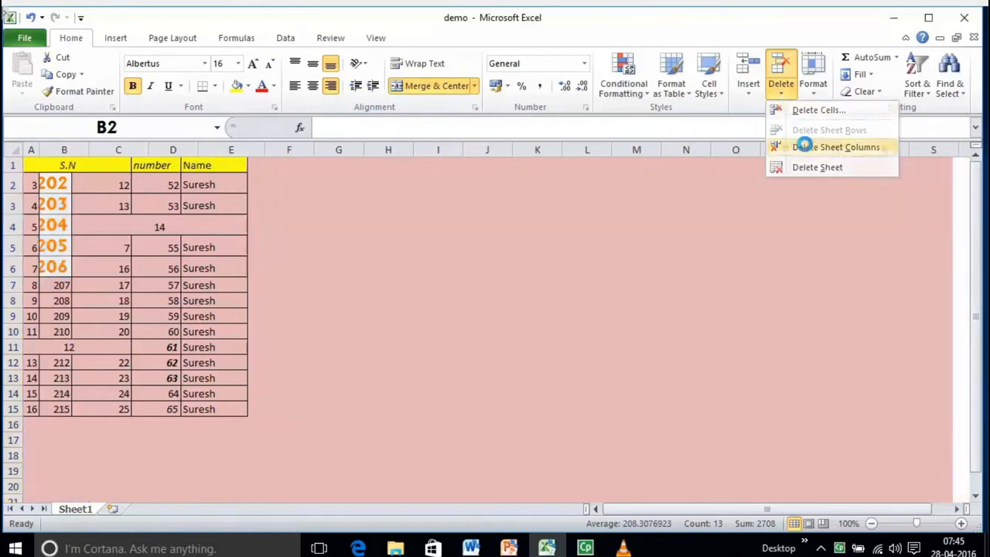
click(833, 147)
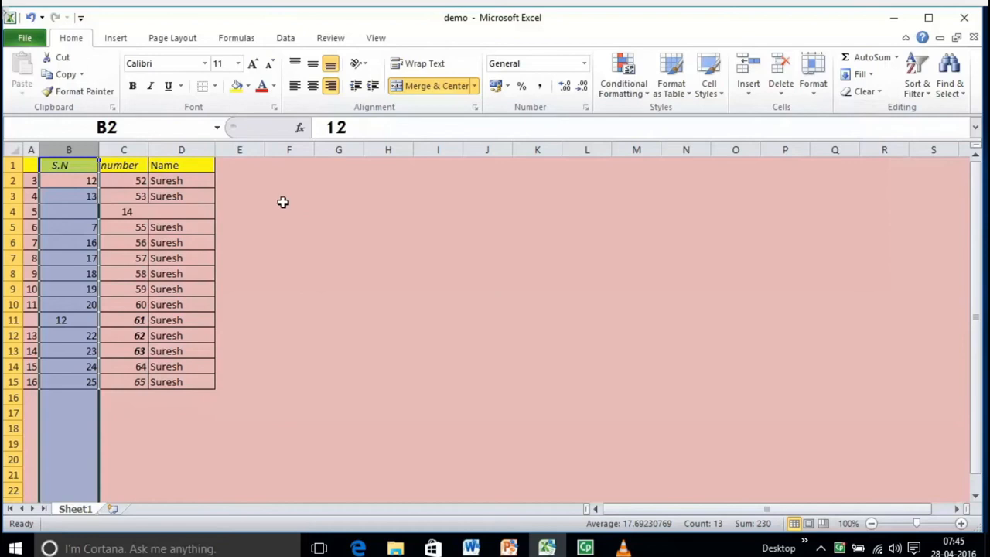
Delete the cells B2:D5 with the Shift cells left option.
click(87, 184)
drag(87, 184, 93, 225)
click(782, 91)
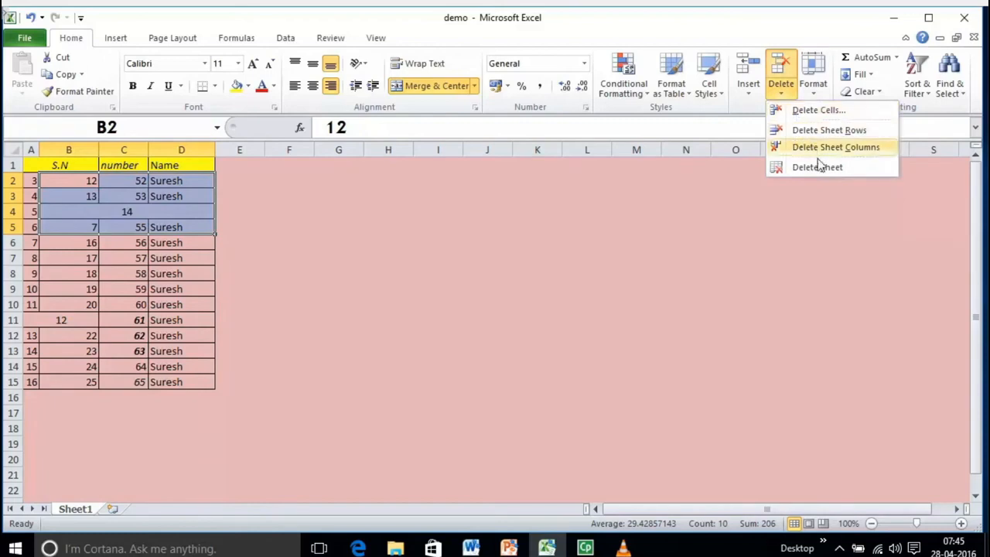
click(829, 113)
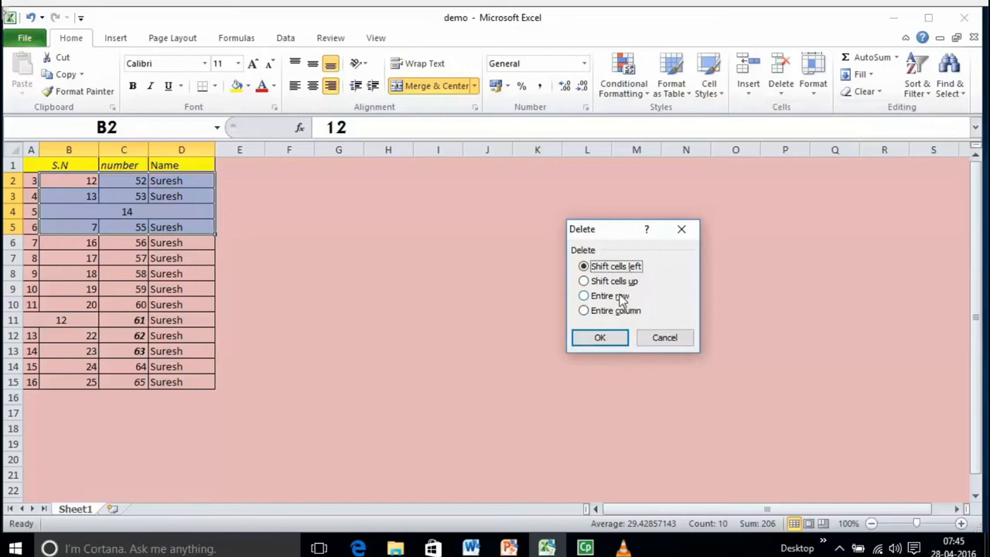
click(601, 338)
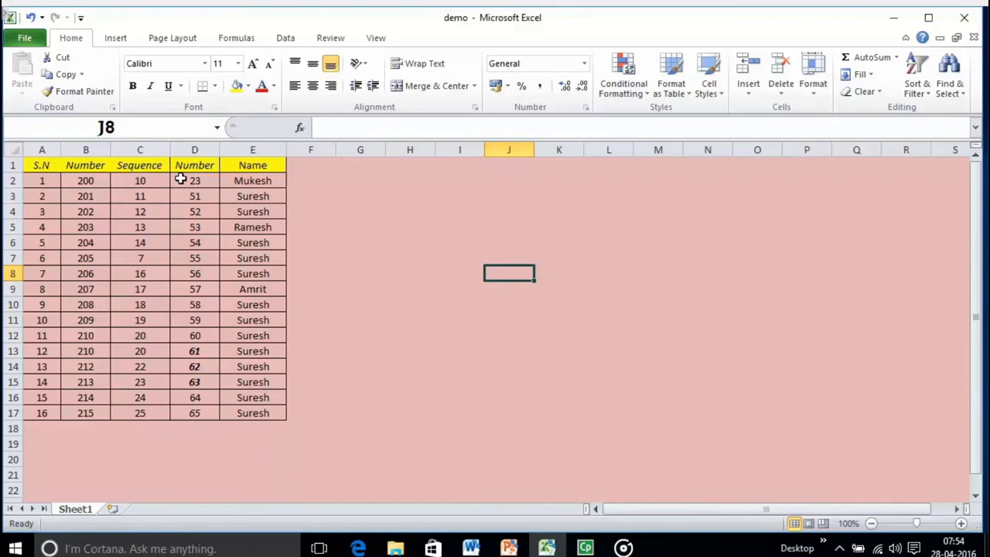
Sort the Number values in D2:D17 from smallest to largest, continuing with the current selection only.
drag(193, 180, 199, 413)
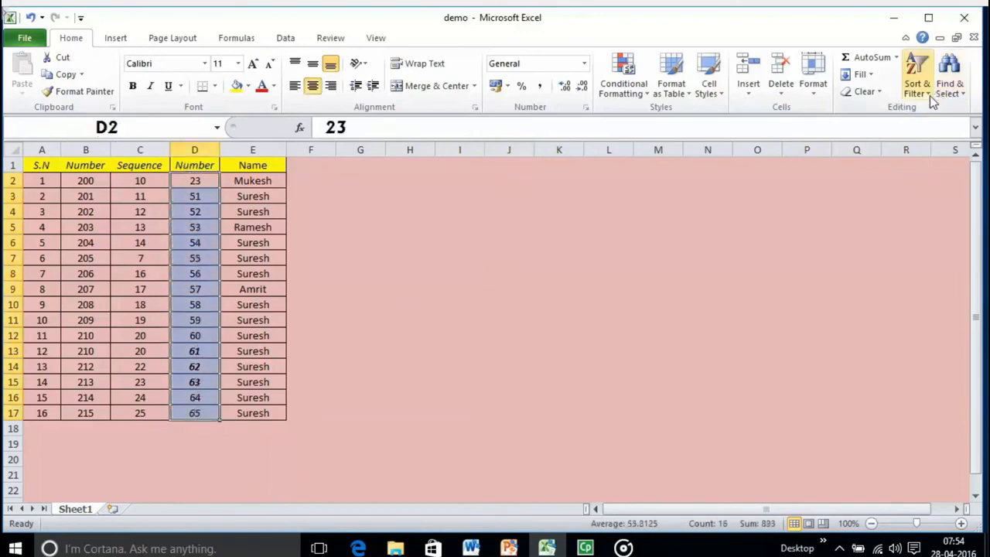
click(929, 93)
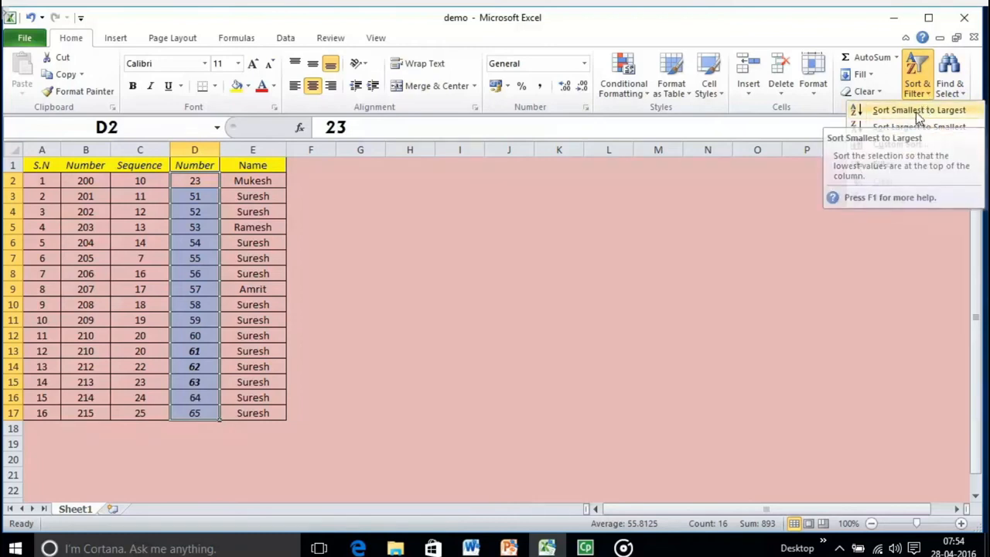
click(917, 111)
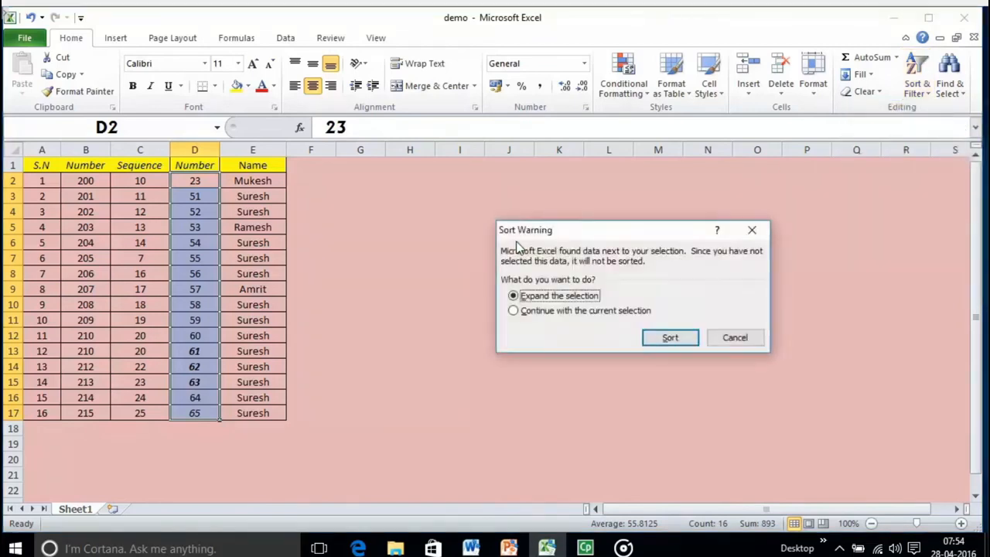
click(594, 310)
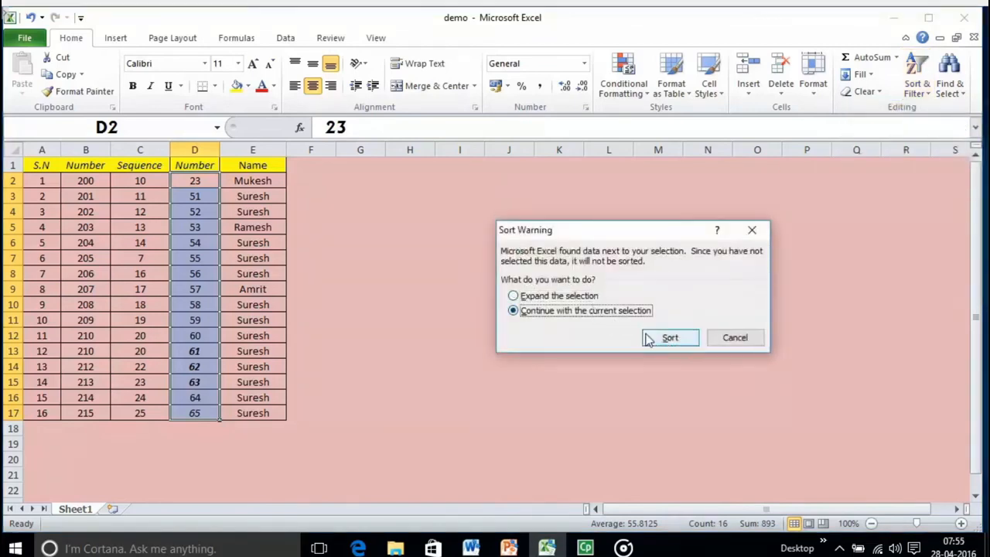
click(662, 338)
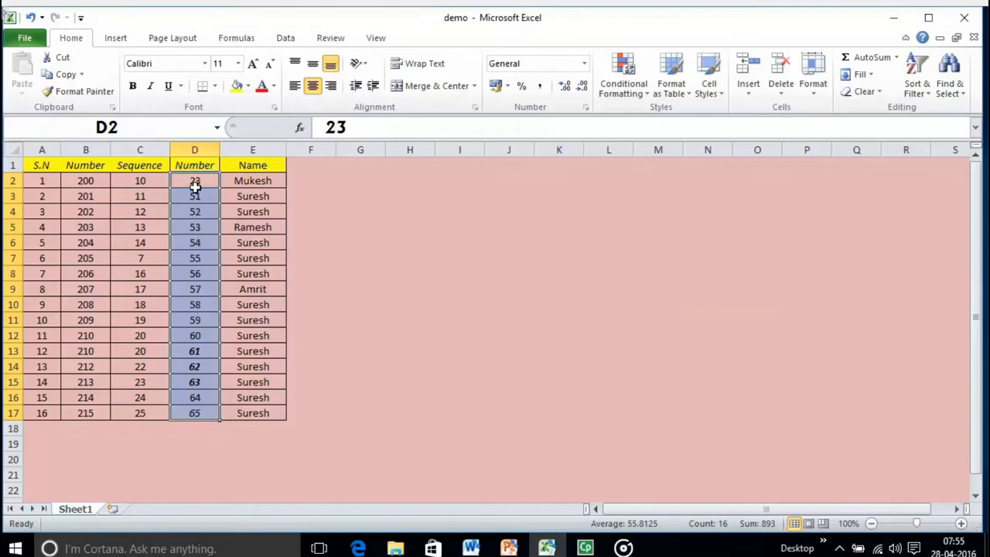
click(260, 255)
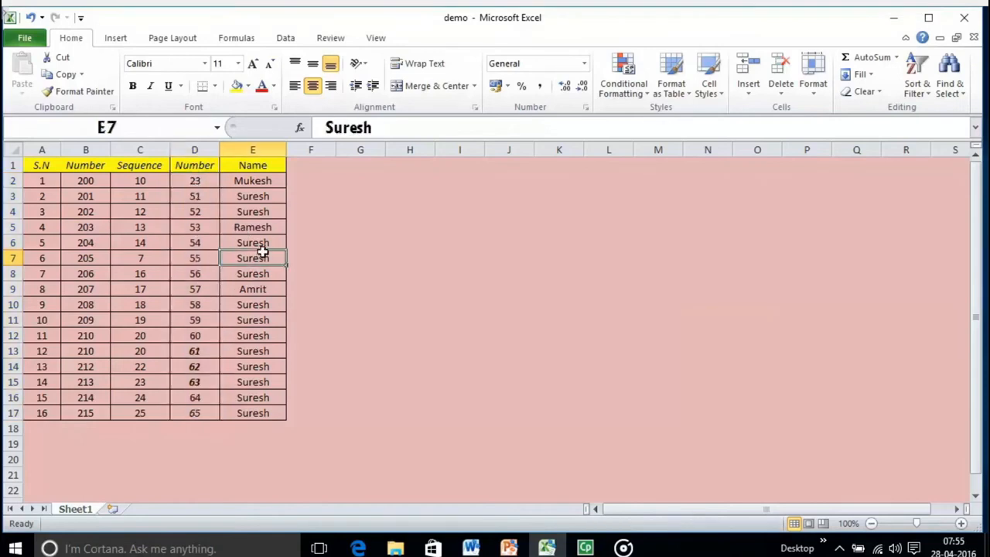
Sort the Number values in D2:D17 from smallest to largest, expanding the selection to the adjacent columns.
drag(193, 184, 199, 411)
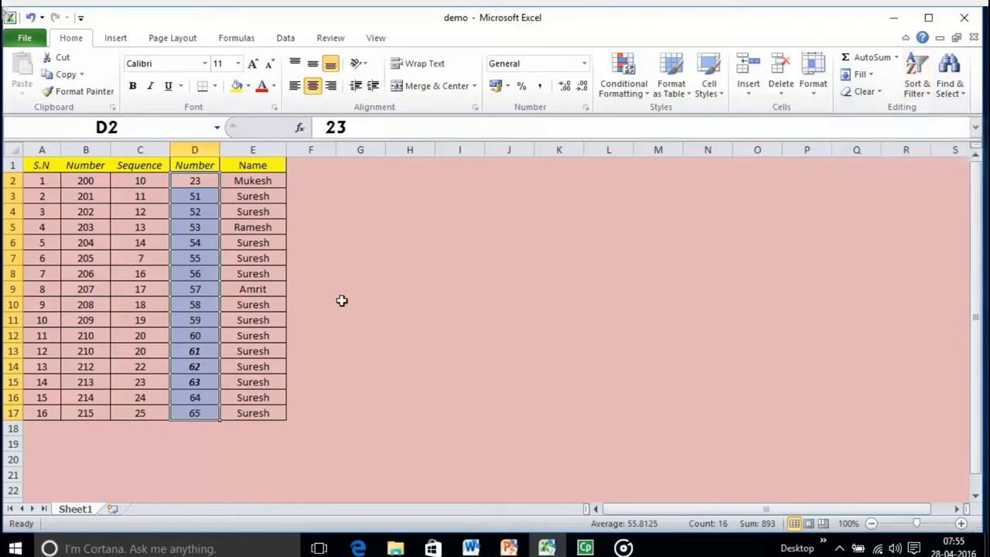
click(927, 91)
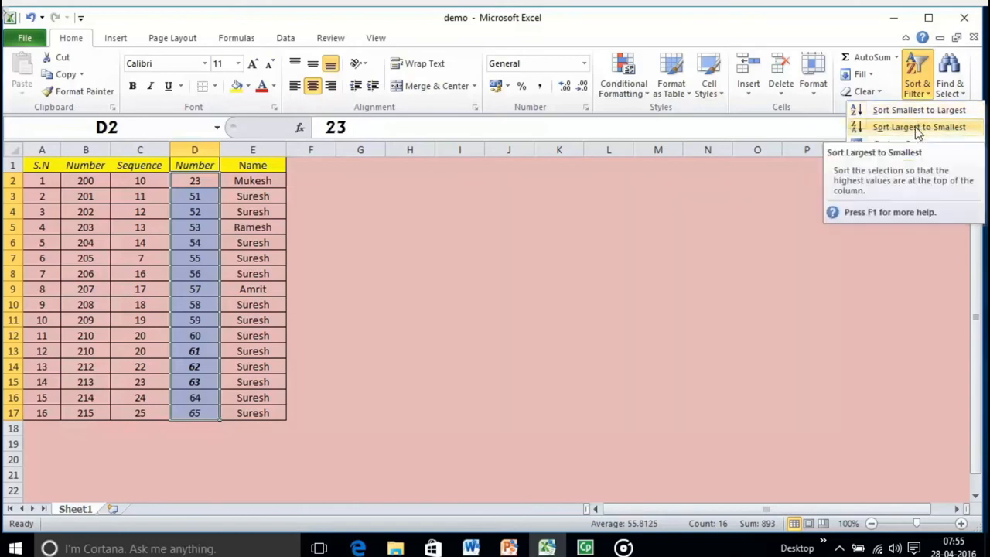
click(915, 112)
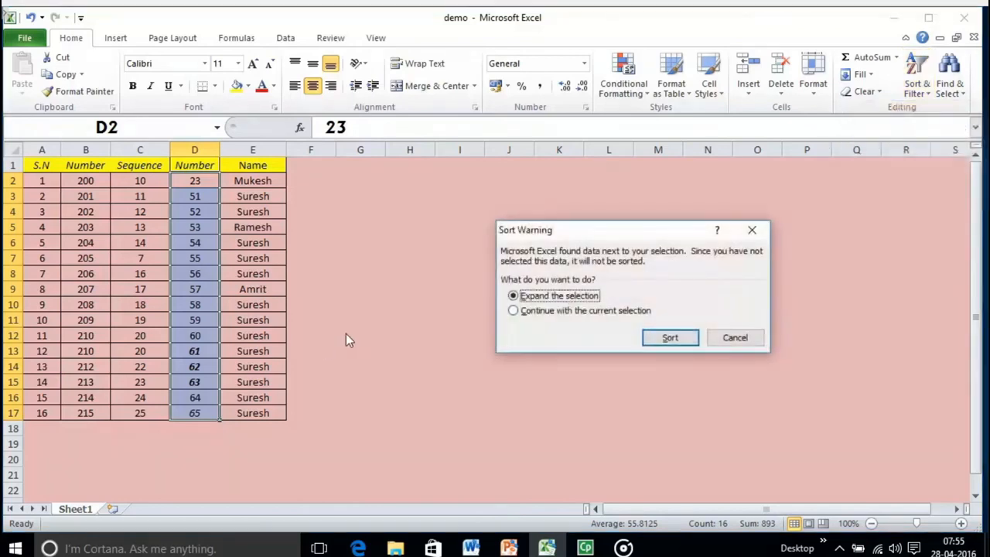
click(662, 337)
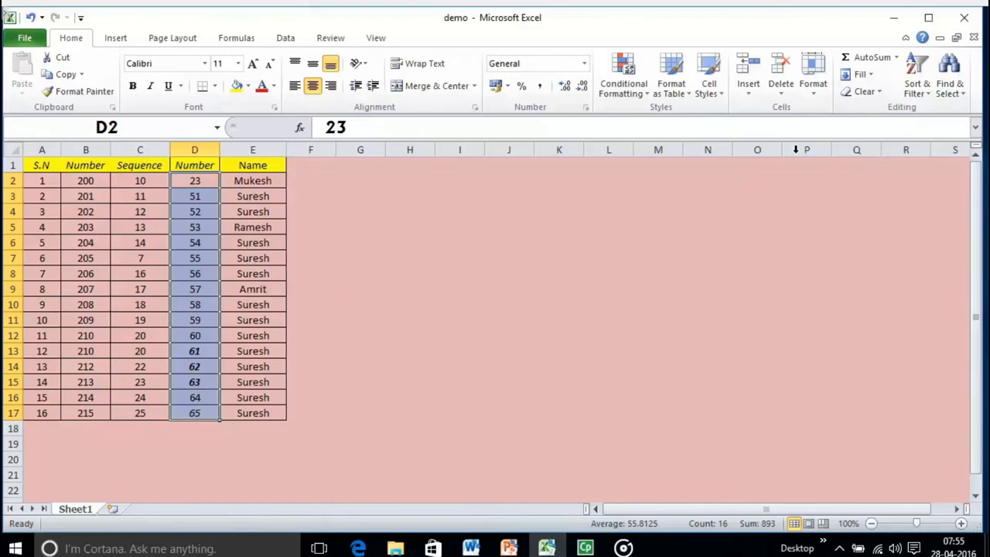
click(442, 261)
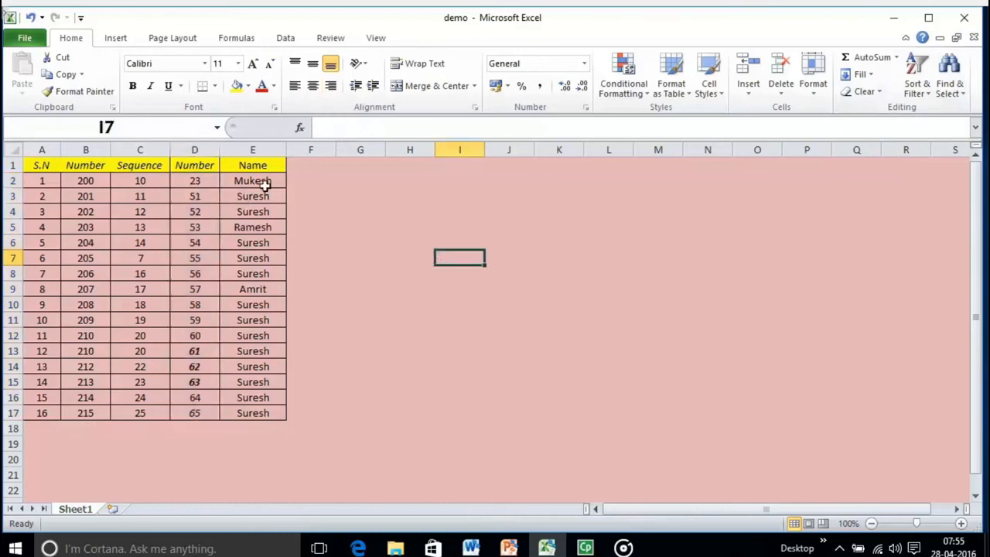
click(389, 198)
Start a custom sort of the table from cell D2, sorting by the Number column on Values.
click(194, 184)
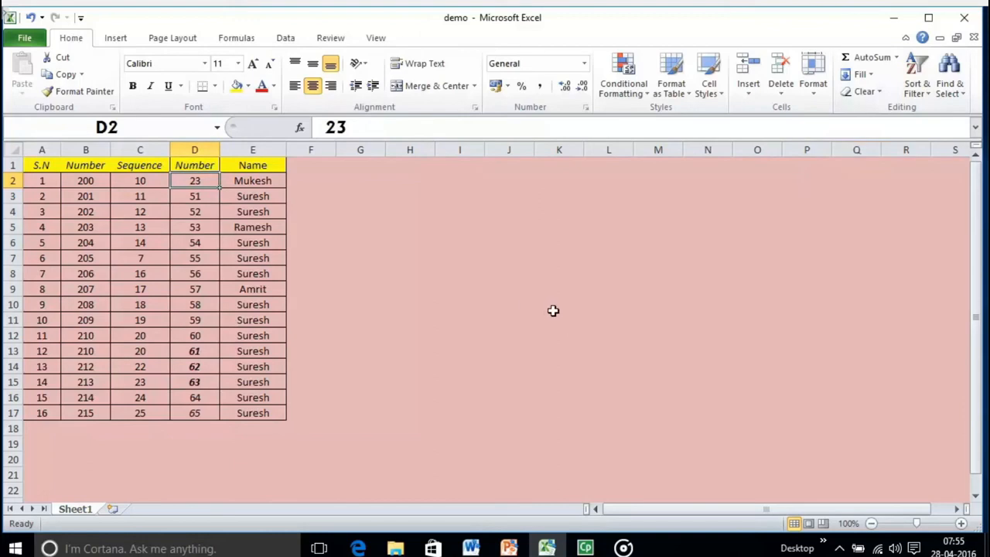
click(286, 39)
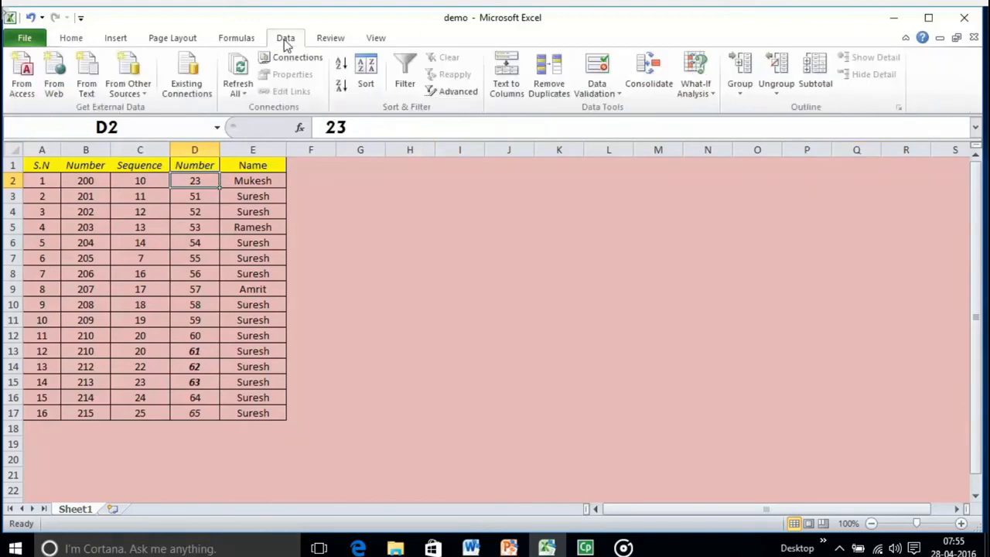
click(364, 84)
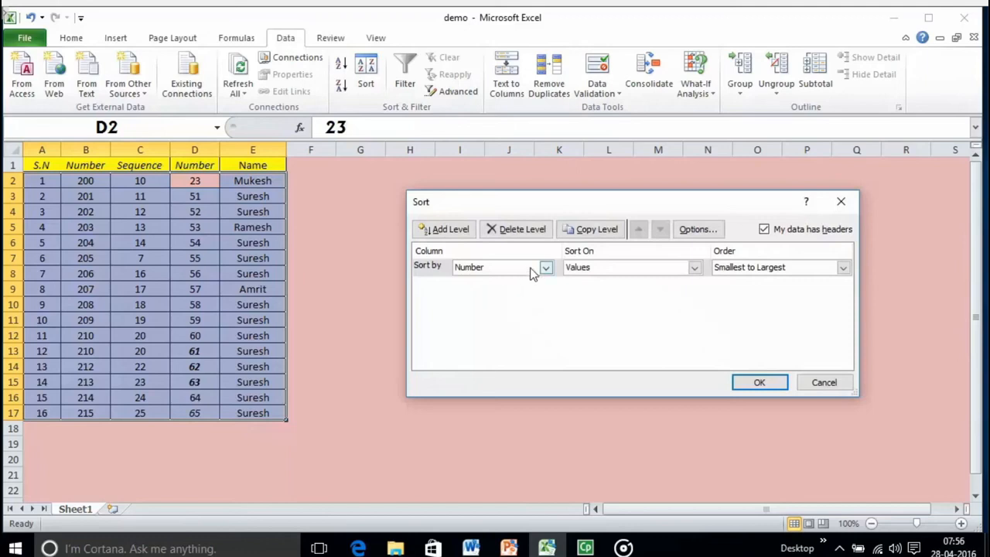
click(550, 274)
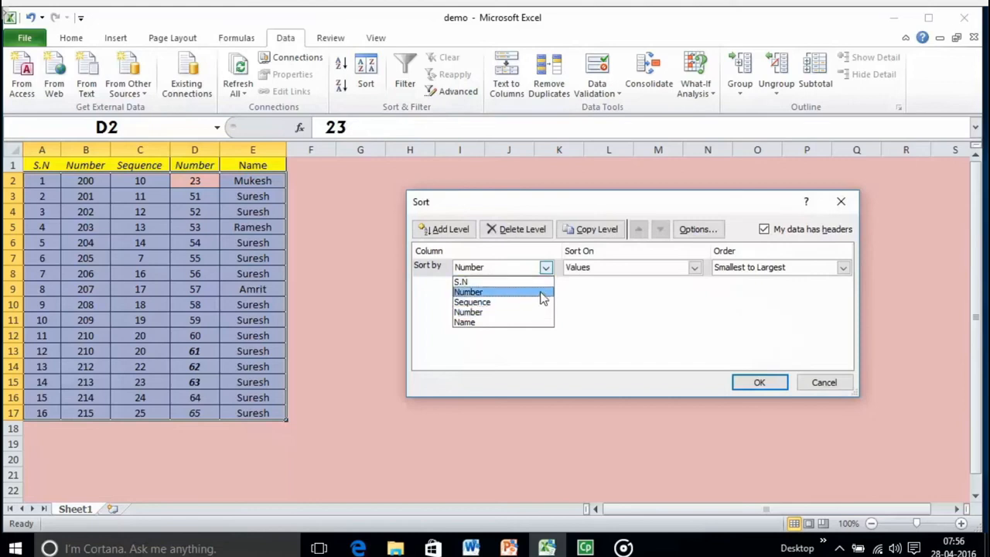
click(543, 293)
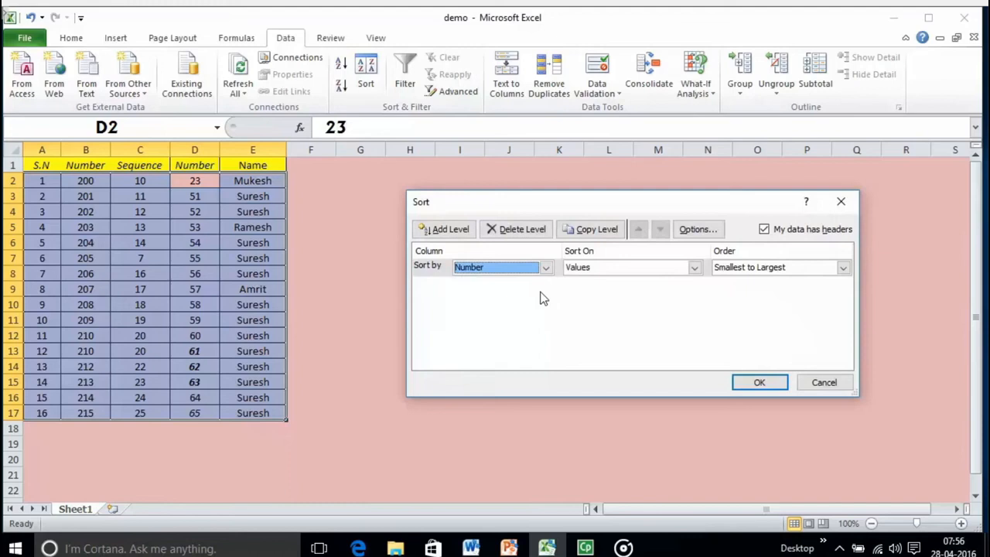
click(588, 271)
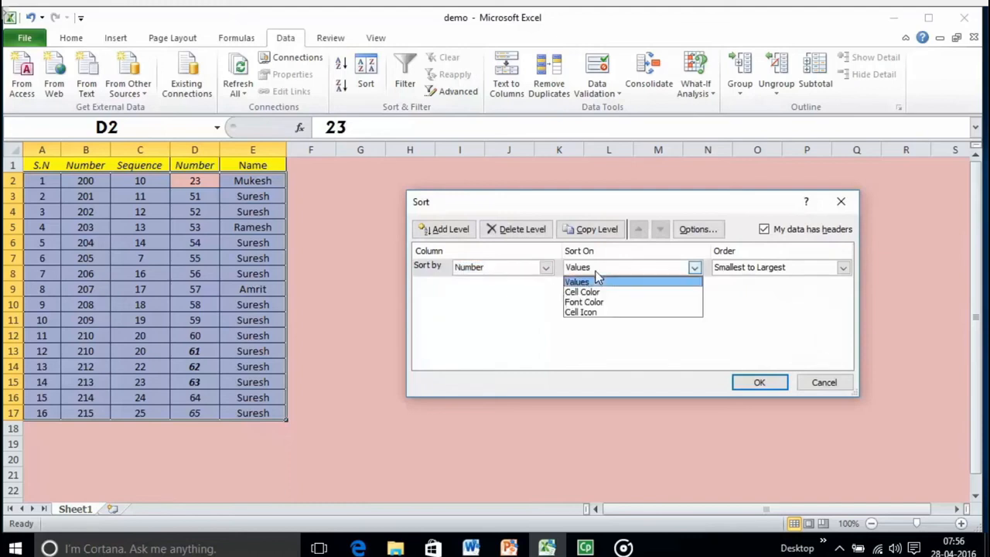
click(596, 280)
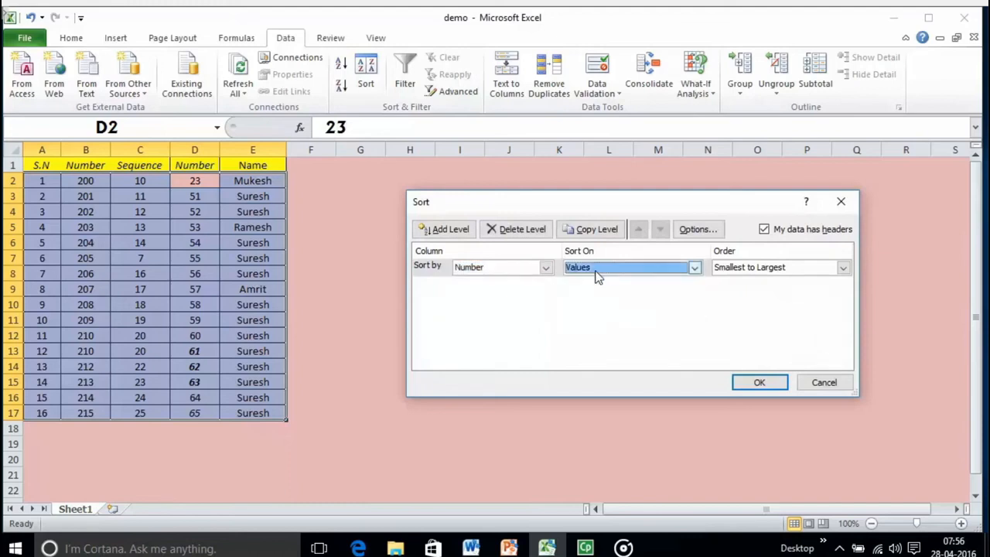
click(694, 268)
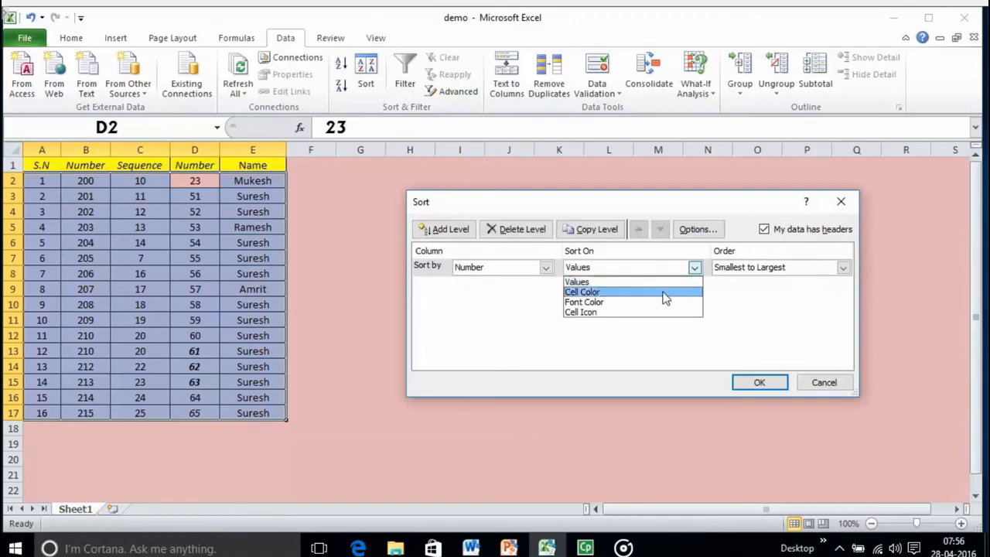
click(668, 283)
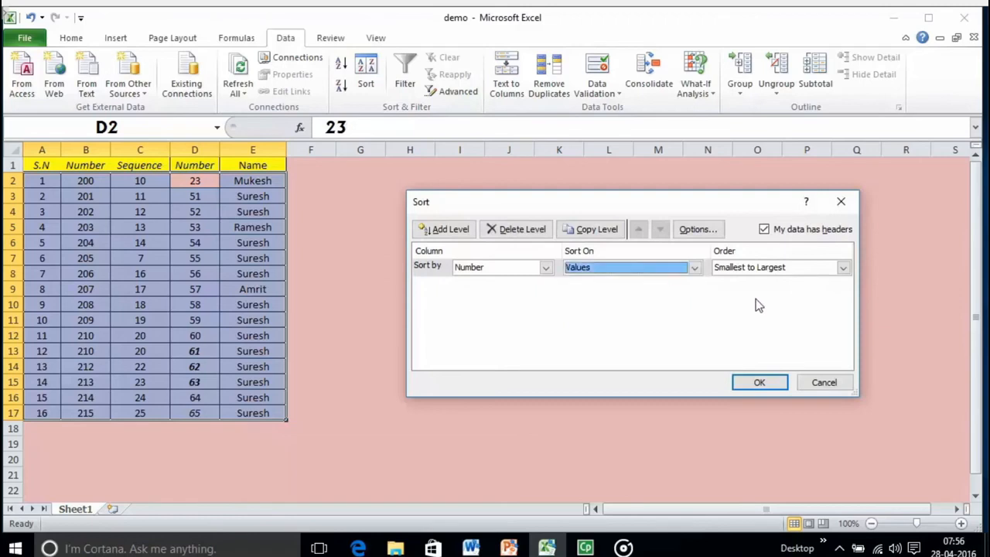
Keep the custom sort order at Smallest to Largest and apply the sort.
click(844, 268)
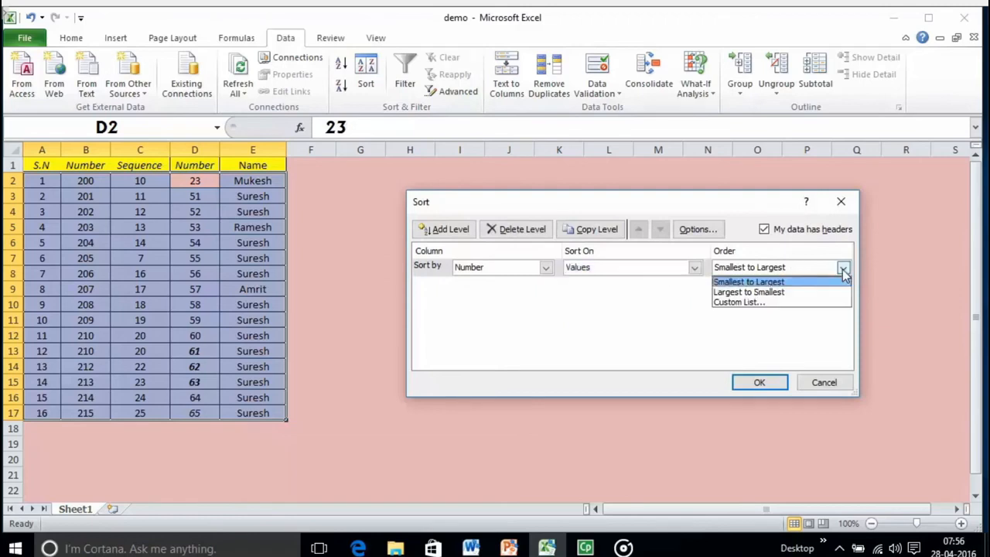
click(825, 343)
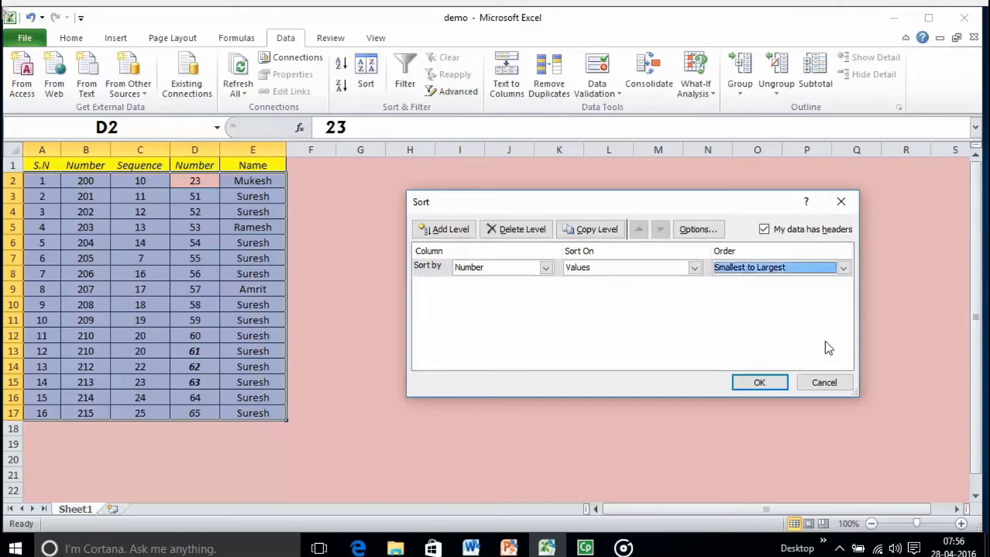
click(848, 267)
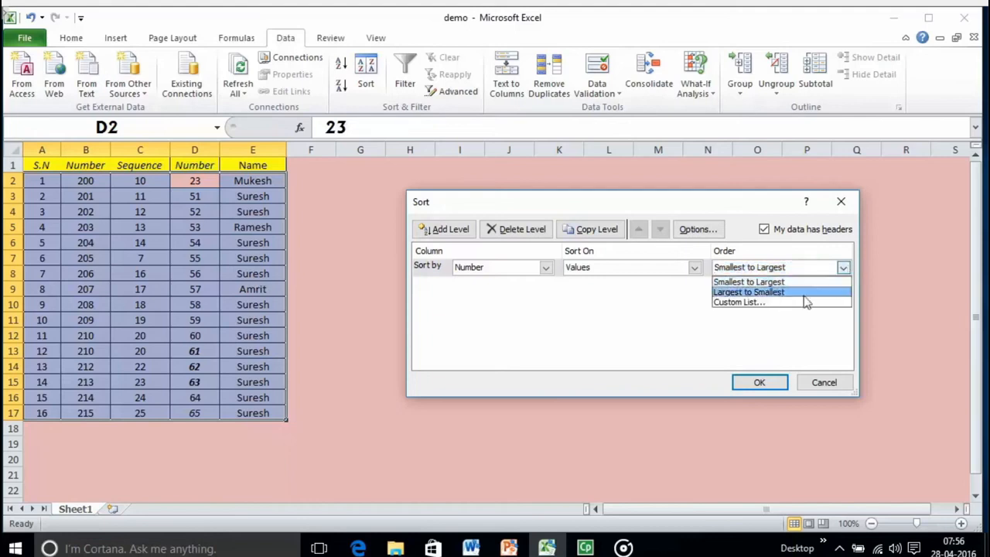
click(822, 337)
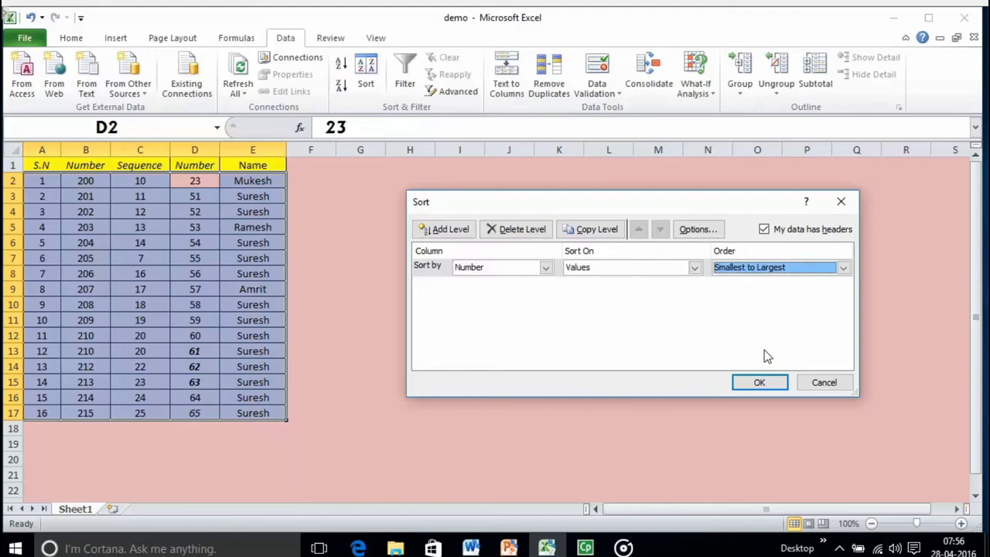
click(758, 381)
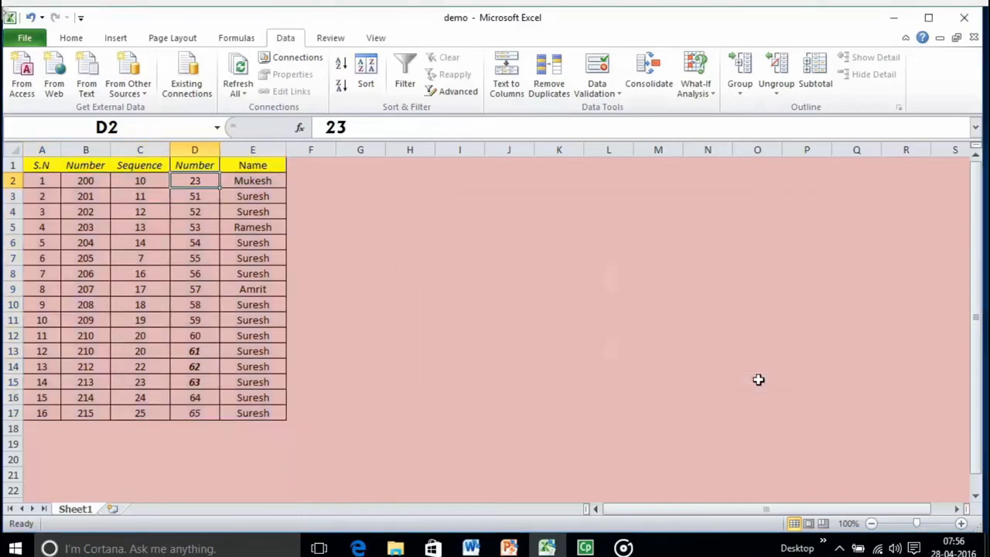
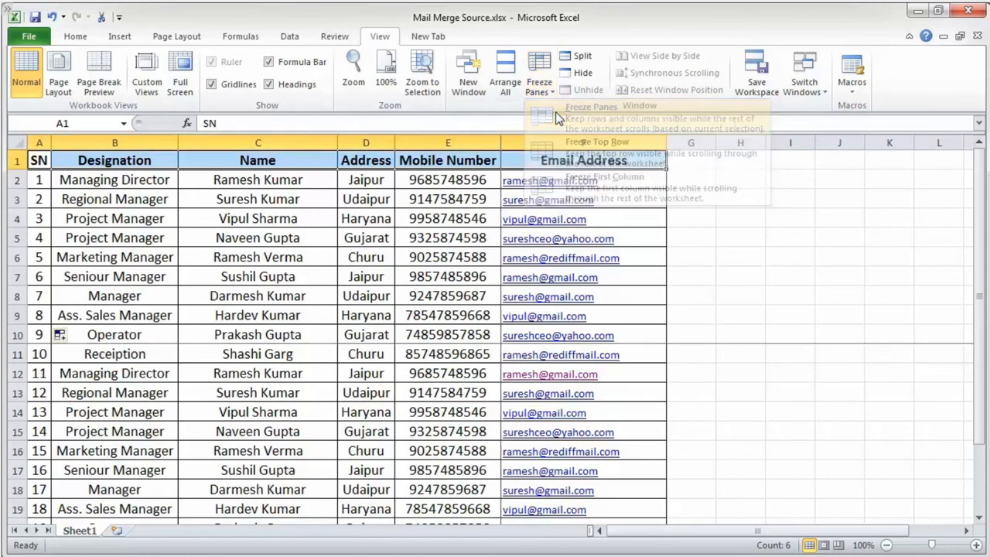
Freeze the top row of the Mail Merge Source worksheet, with SN cells A1:A18 selected.
scroll(259, 313, down, 3)
scroll(259, 309, down, 4)
scroll(261, 307, up, 7)
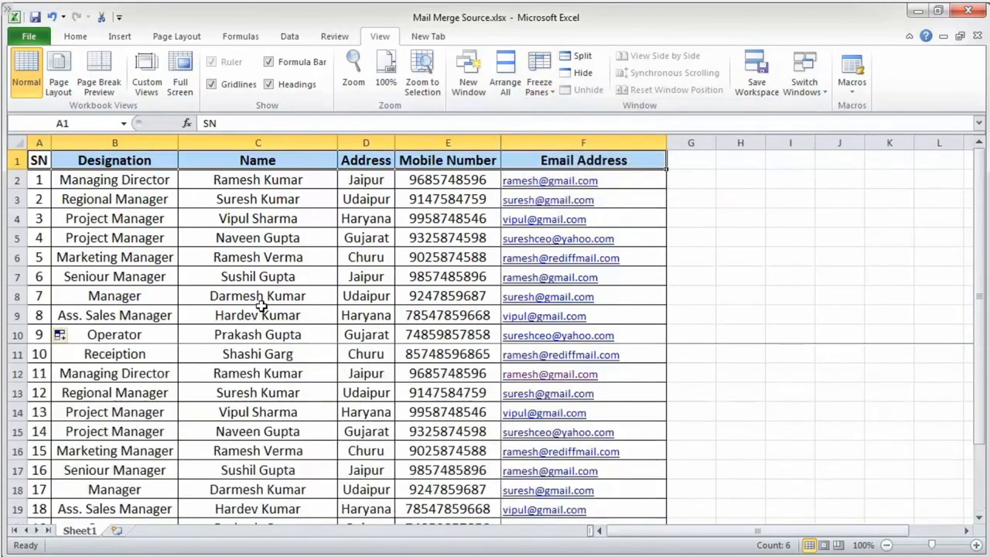
drag(39, 158, 38, 489)
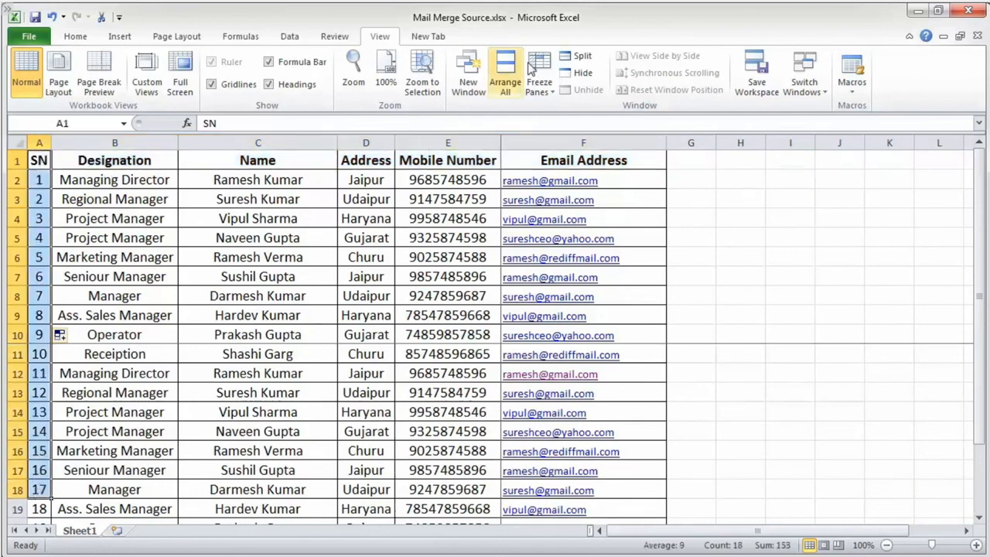
click(539, 77)
click(547, 152)
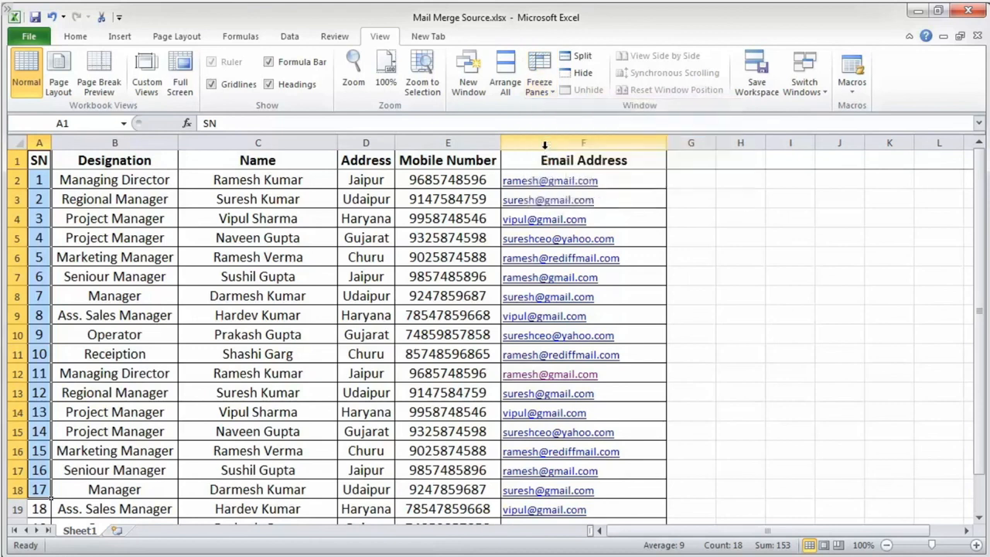
scroll(133, 310, down, 3)
scroll(132, 310, up, 3)
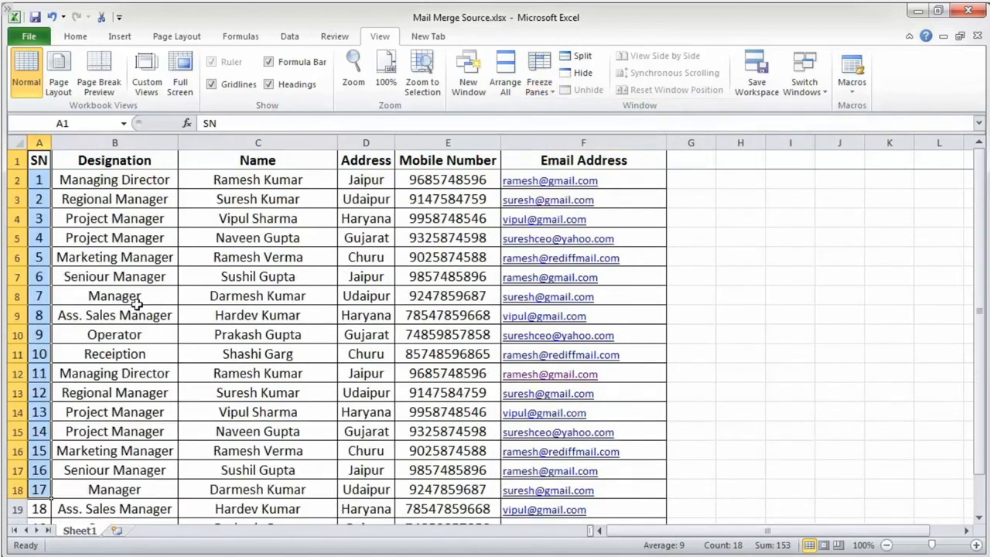
Select the Designation header in B1 and unfreeze the worksheet panes.
click(157, 162)
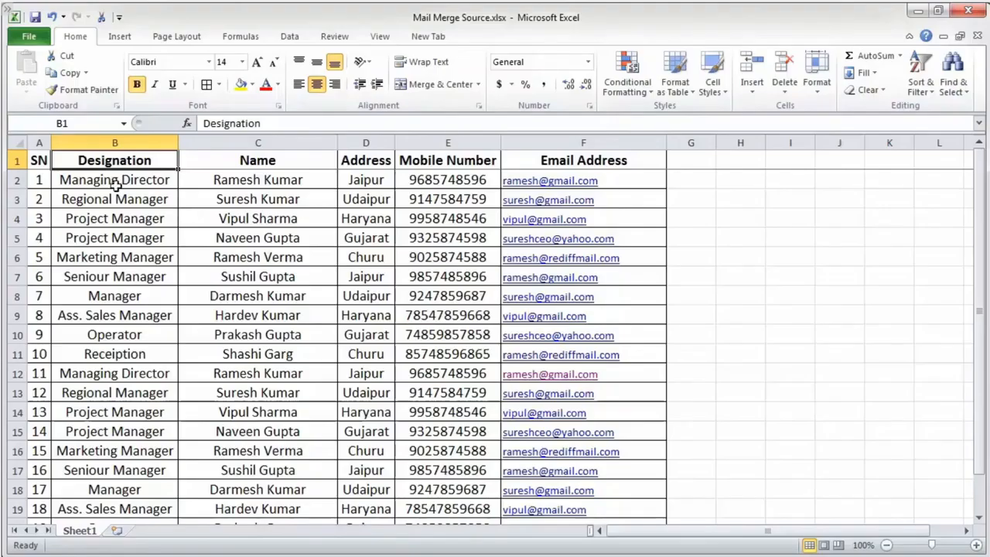
click(379, 35)
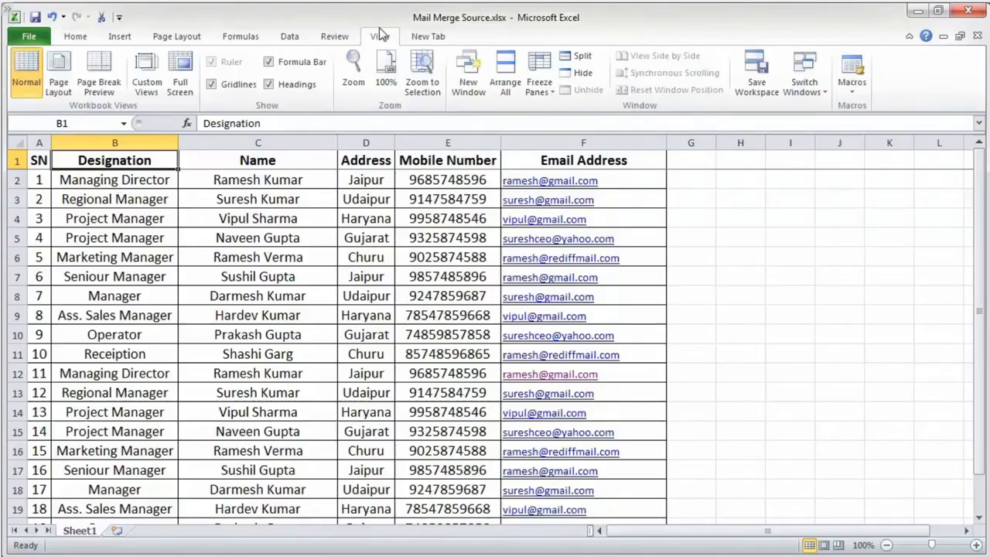
click(552, 99)
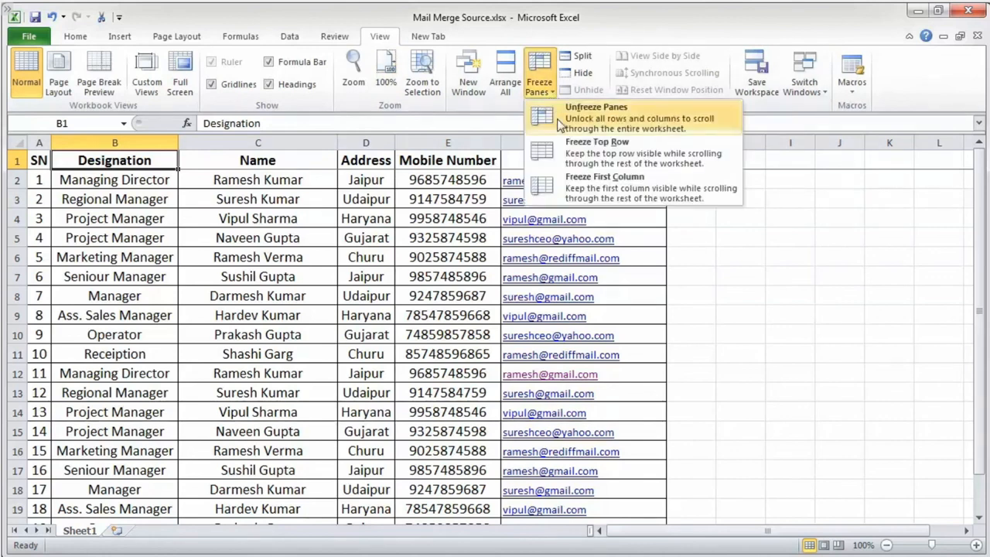
click(560, 125)
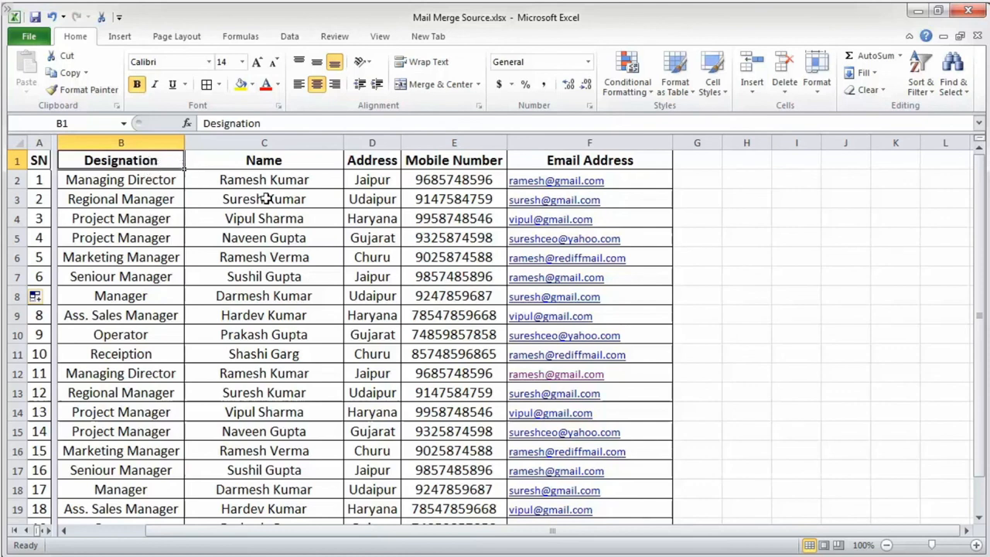
Freeze the panes at cell B1 so that the SN column stays in view.
click(380, 39)
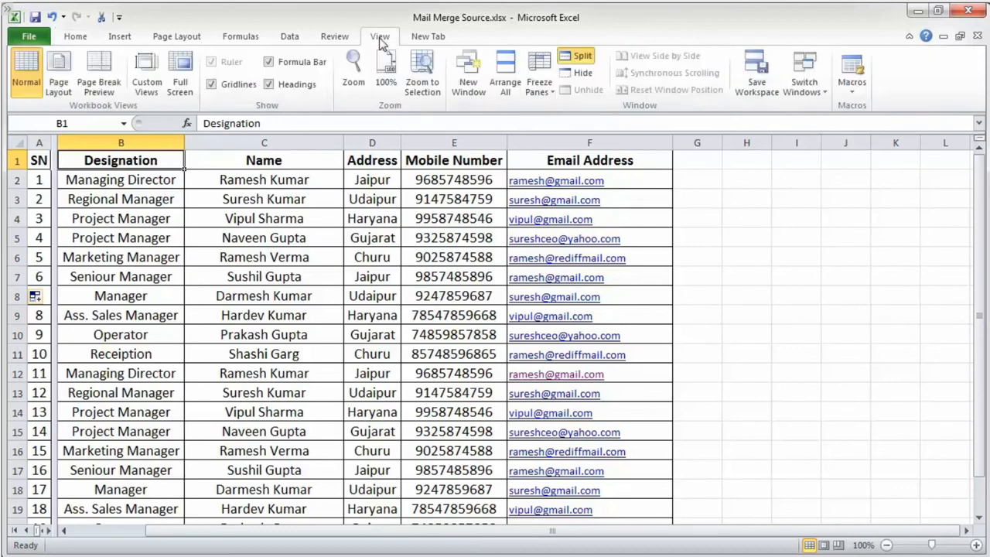
click(545, 92)
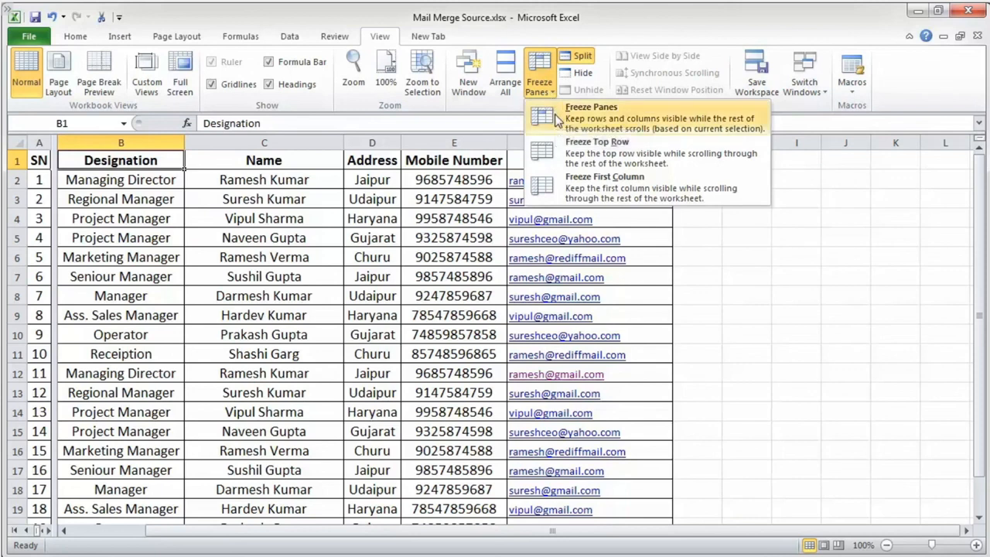
click(557, 116)
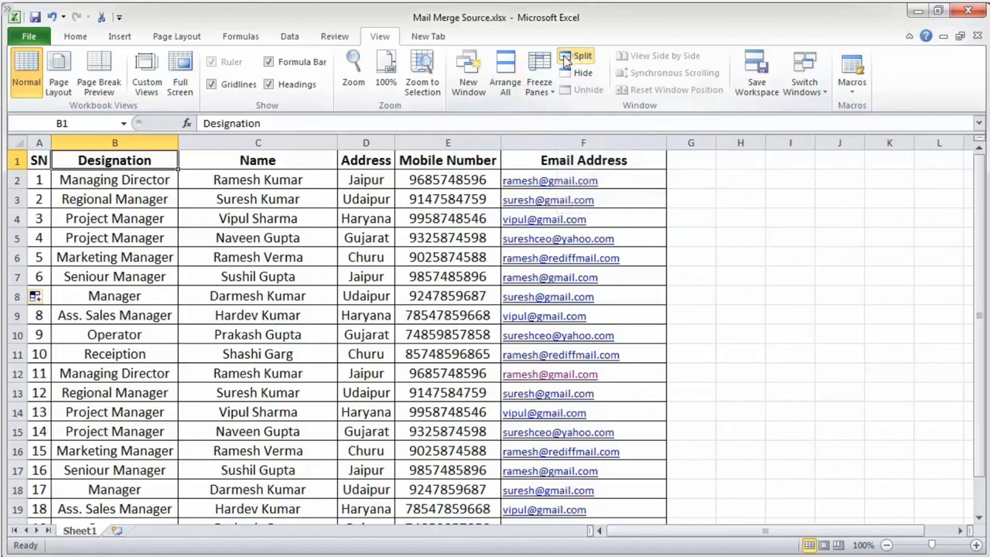
Split the window at the Designation column, then remove that split and the one before the Name column.
click(564, 62)
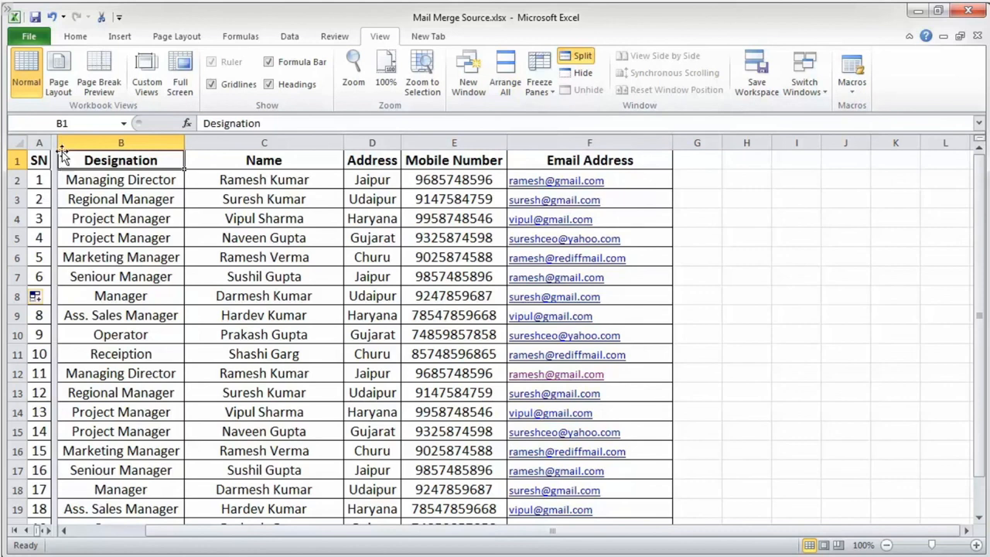
mouse_move(53, 145)
mouse_down()
mouse_move(40, 145)
mouse_move(54, 146)
mouse_up()
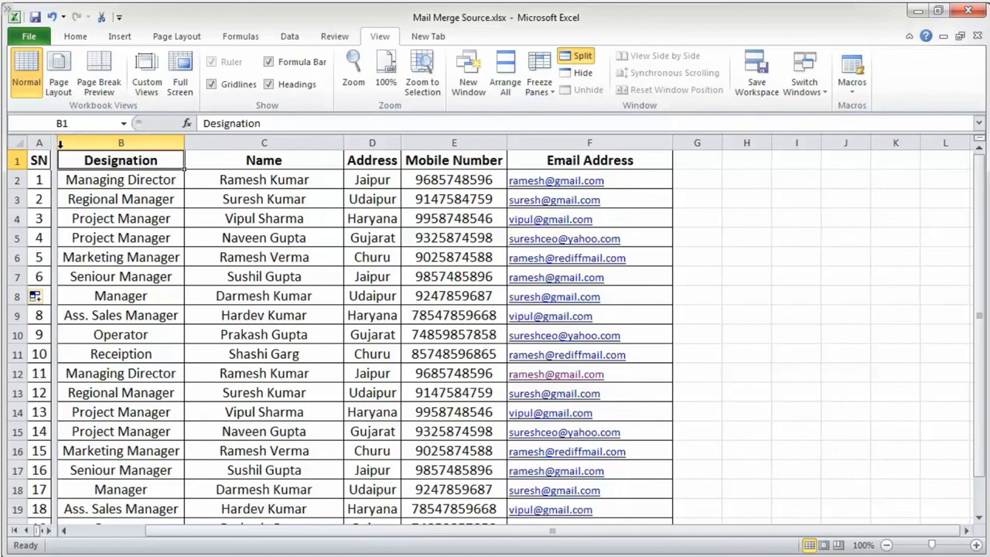
double_click(53, 153)
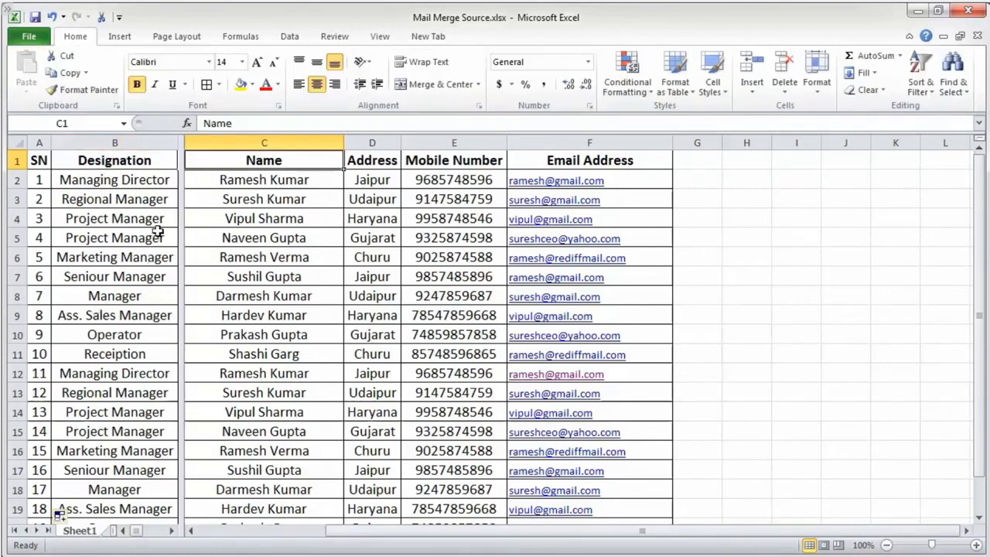
double_click(182, 144)
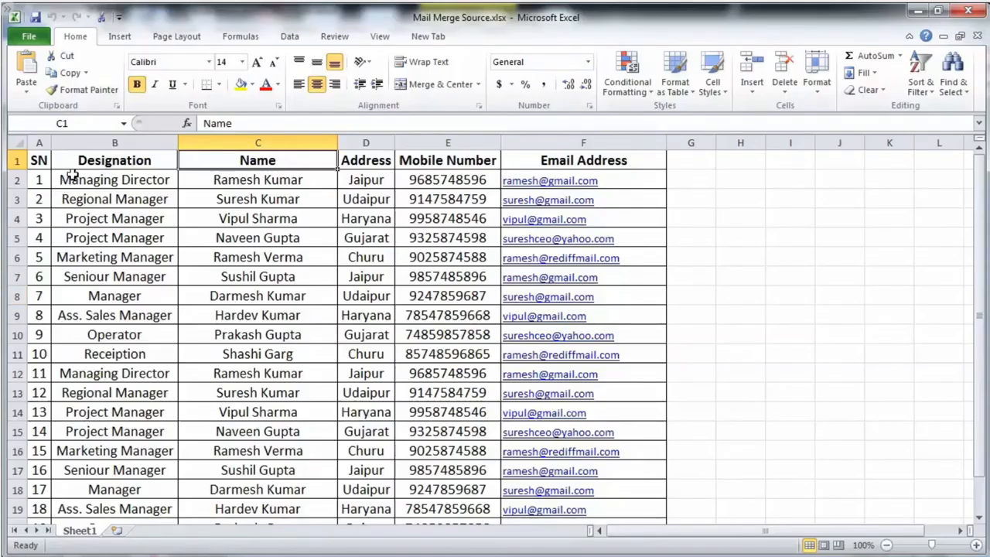
Set the worksheet's print scaling to adjust to 80% of normal size, with cell B2 selected.
click(74, 163)
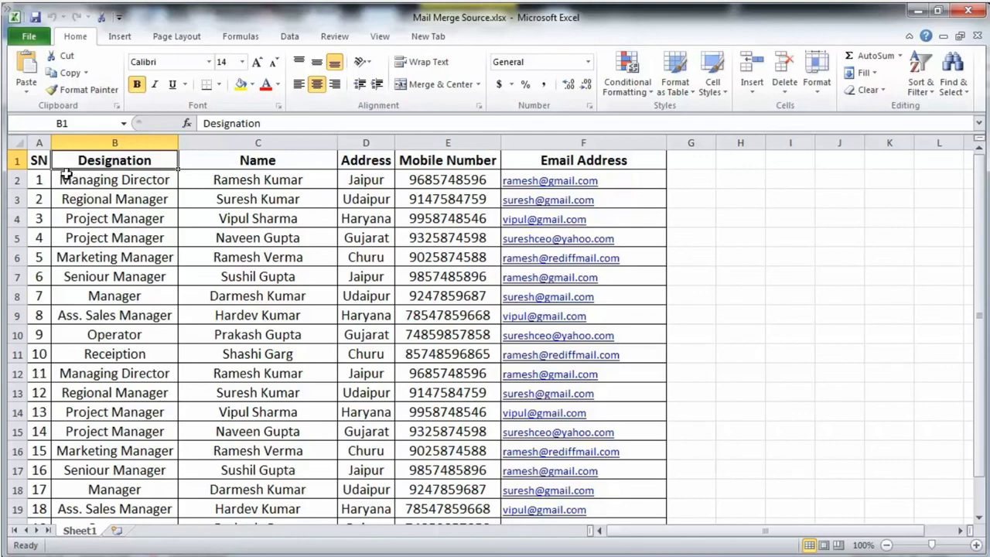
click(73, 183)
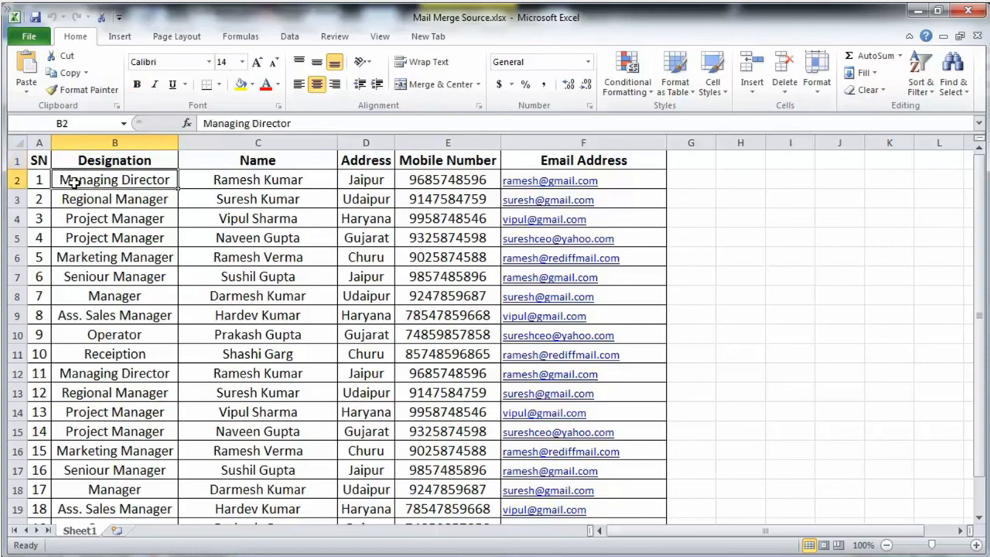
click(175, 39)
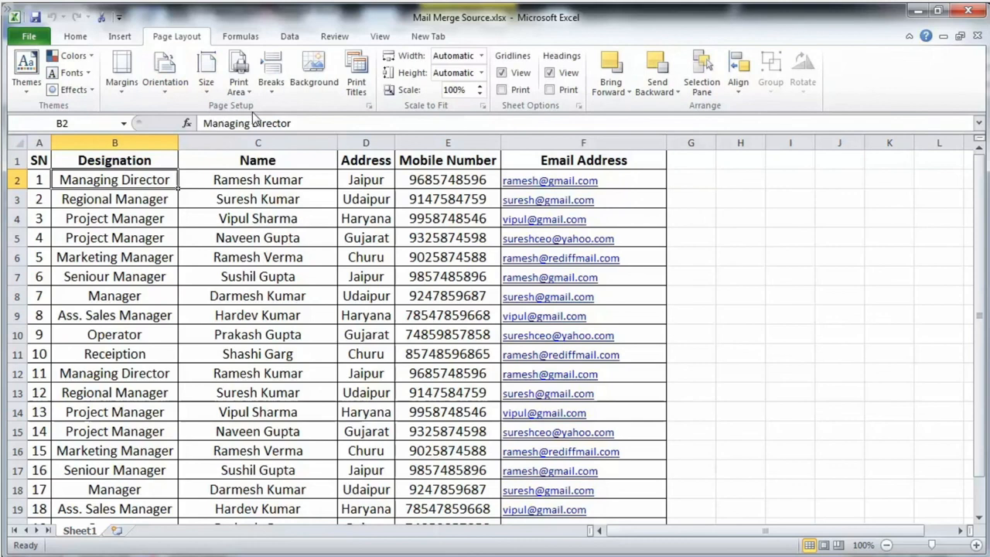
click(369, 107)
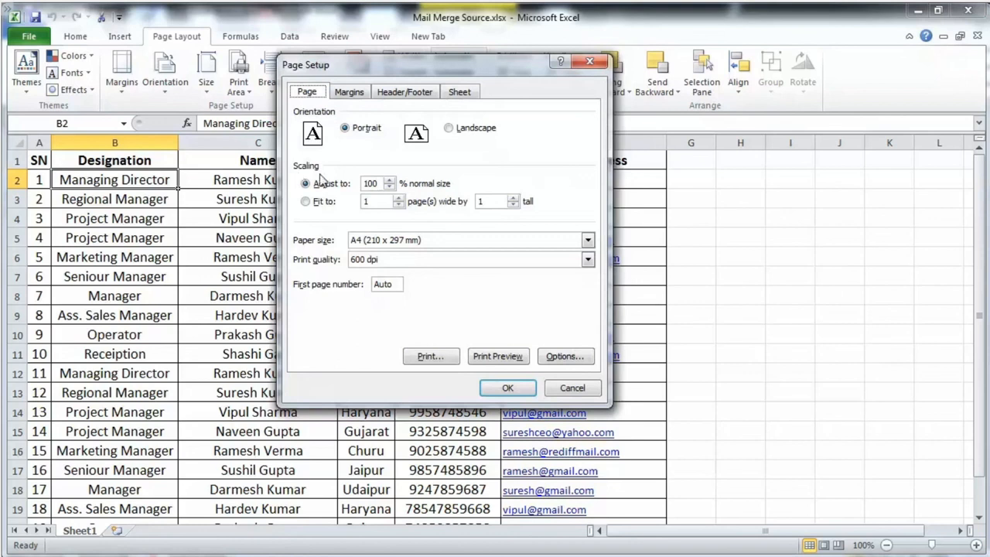
click(307, 185)
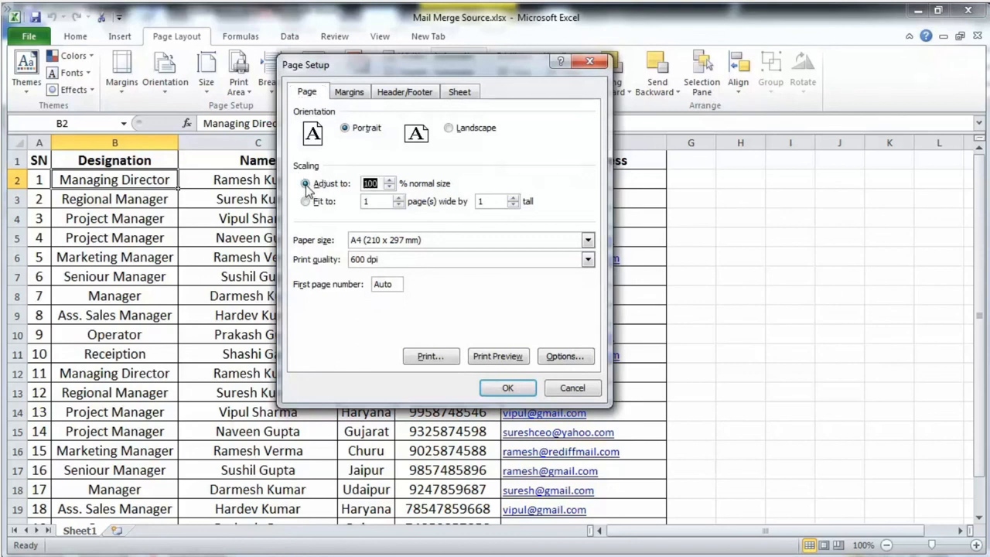
click(389, 187)
click(390, 188)
click(390, 188)
click(510, 387)
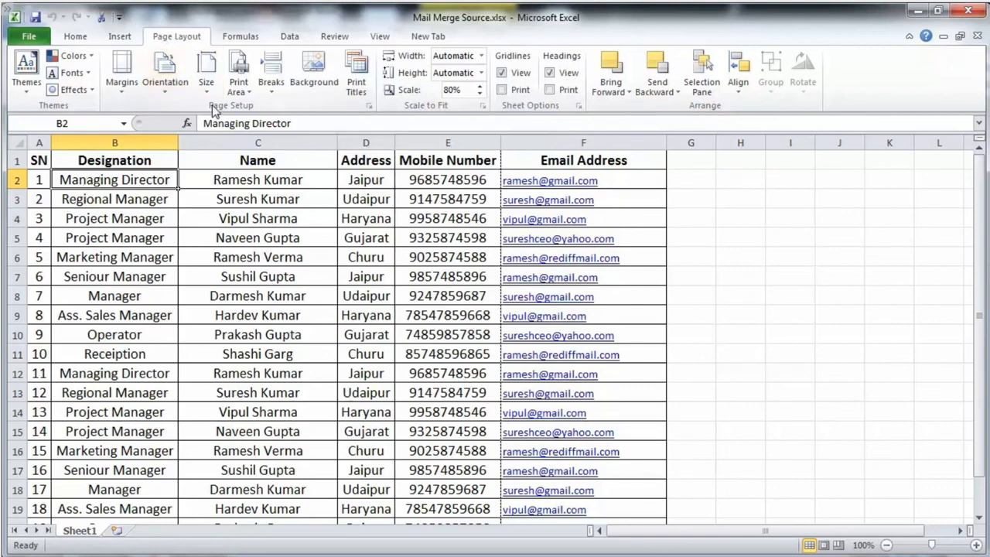
Change the print scaling to fit 1 page wide, leaving the number of pages tall blank.
click(370, 109)
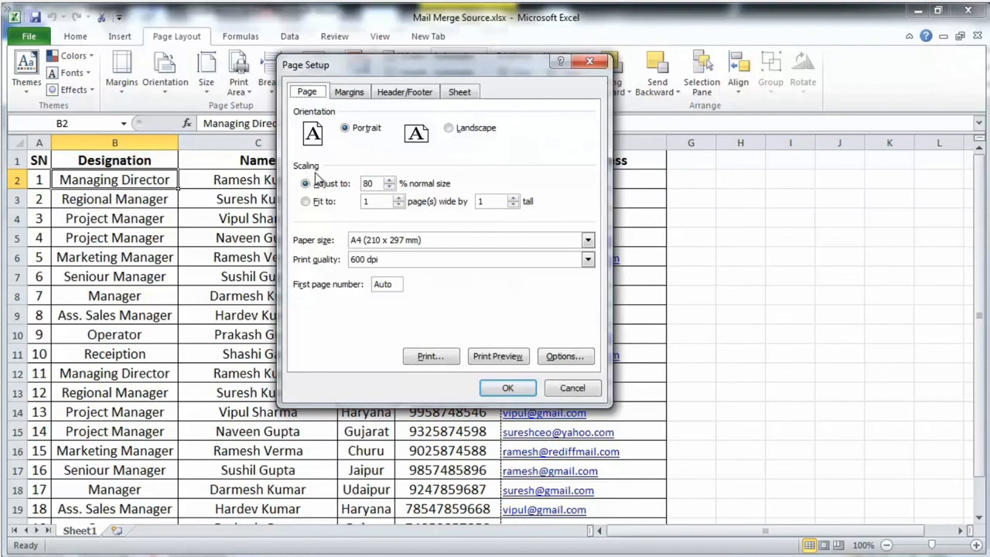
click(306, 203)
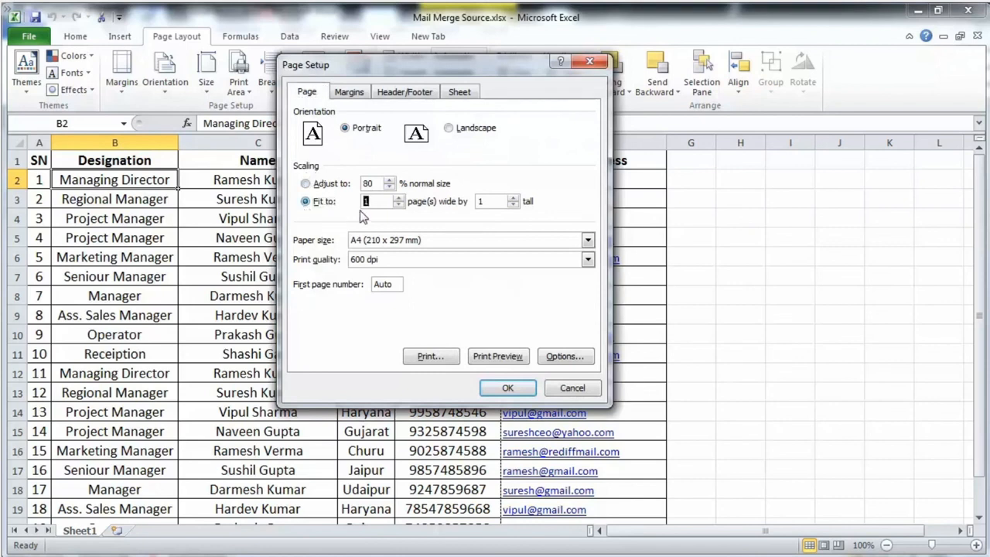
text(1)
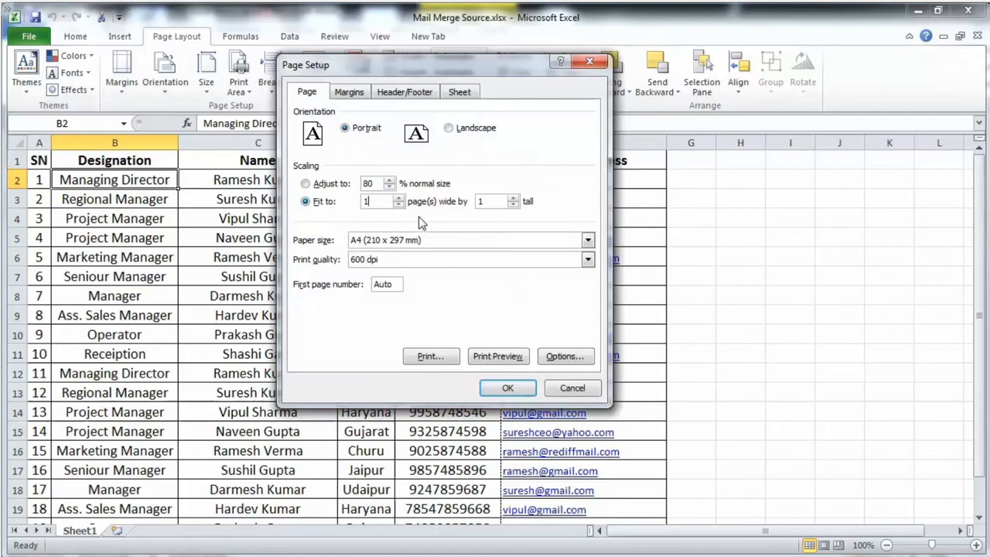
key(Tab)
key(BackSpace)
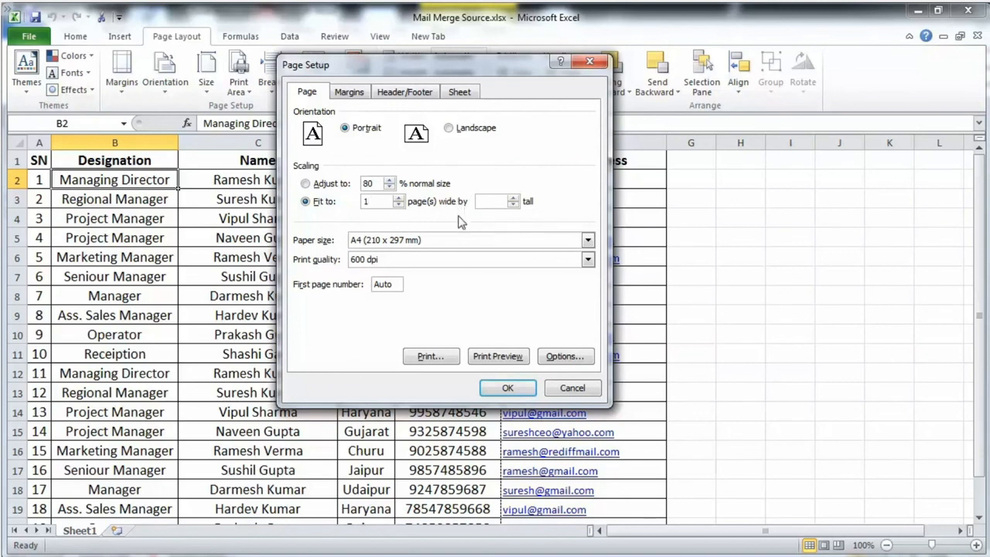
click(508, 391)
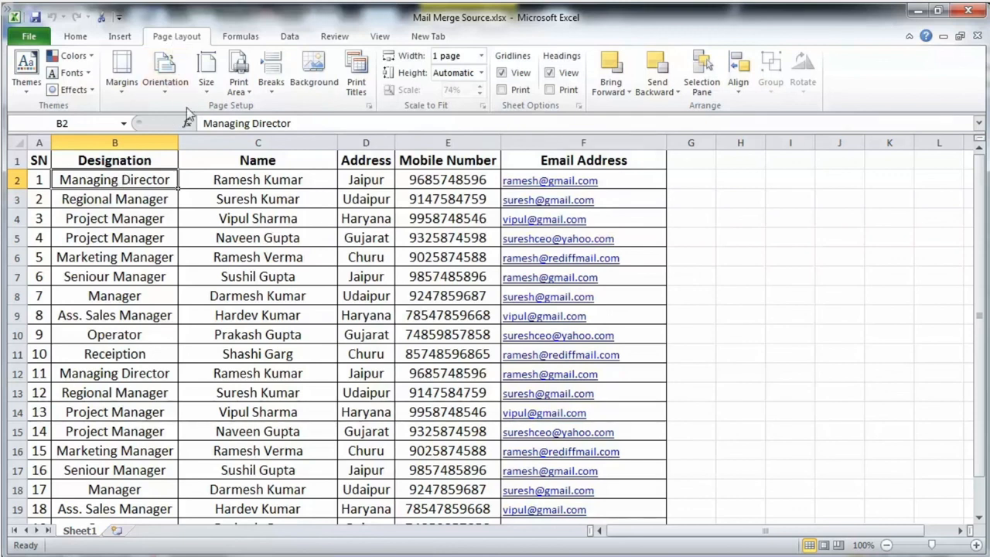
Set the fit-to print scaling to 2 pages tall while keeping it 1 page wide.
click(374, 107)
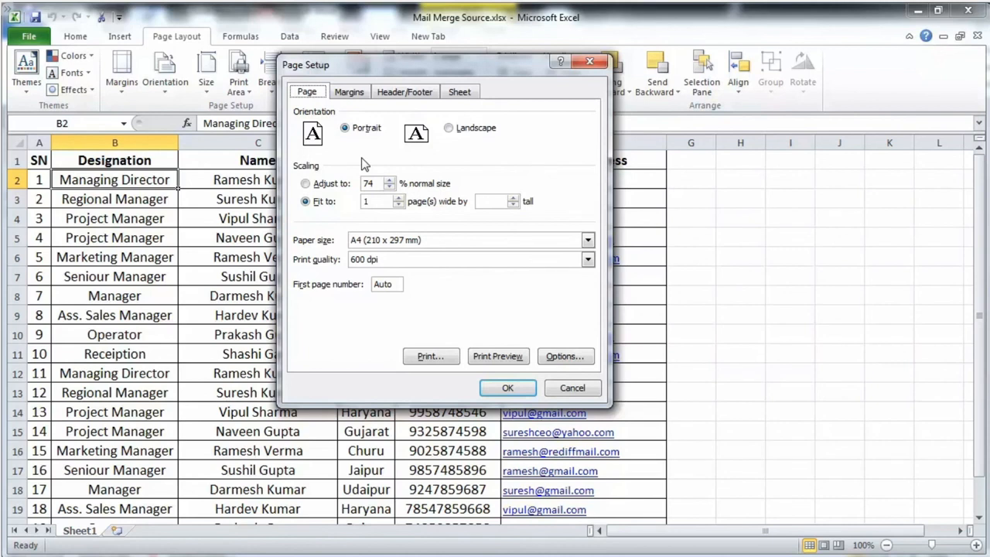
click(305, 202)
click(398, 204)
text(2)
click(502, 391)
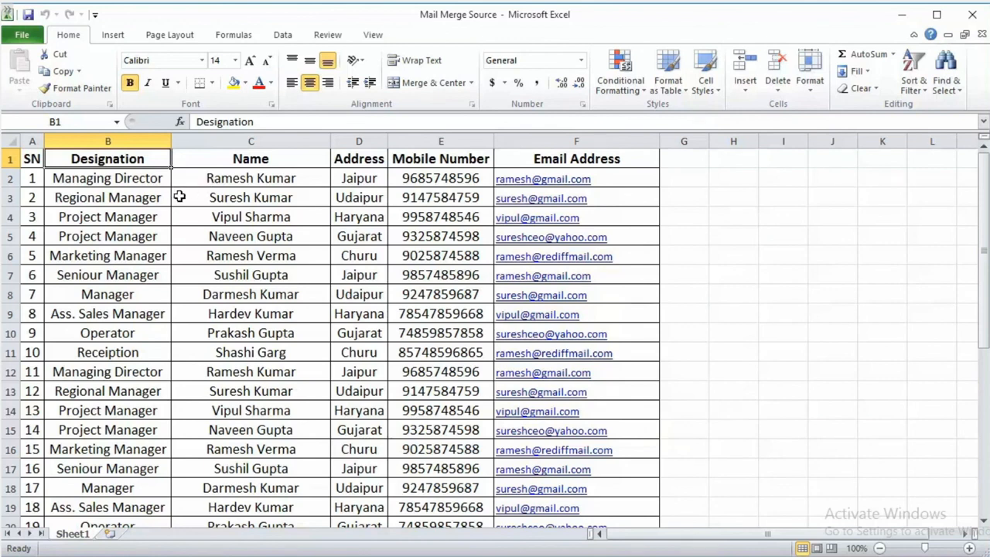
Select the whole worksheet and set row $1:$1 as the print title row to repeat at the top of each page.
scroll(175, 198, down, 8)
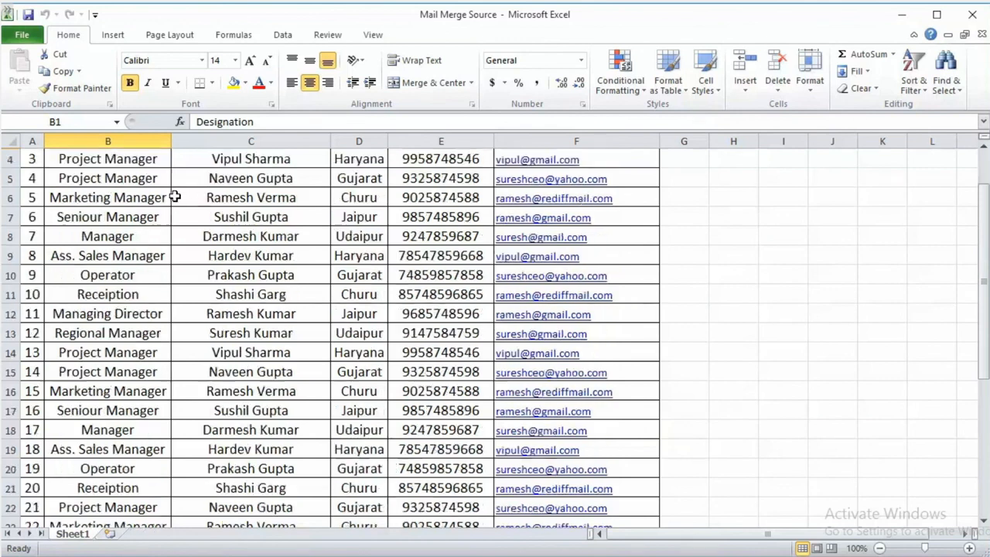
scroll(174, 197, up, 3)
scroll(175, 198, up, 5)
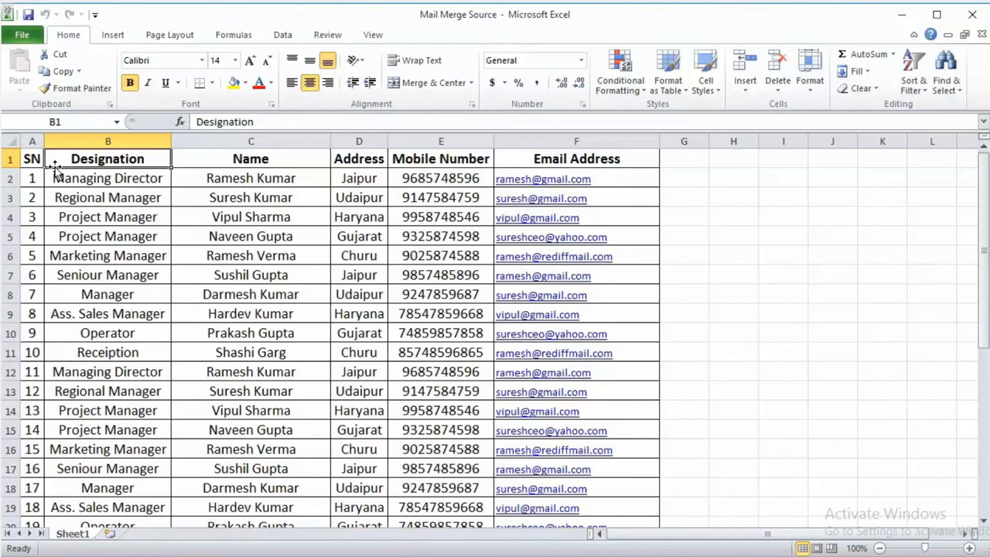
click(13, 141)
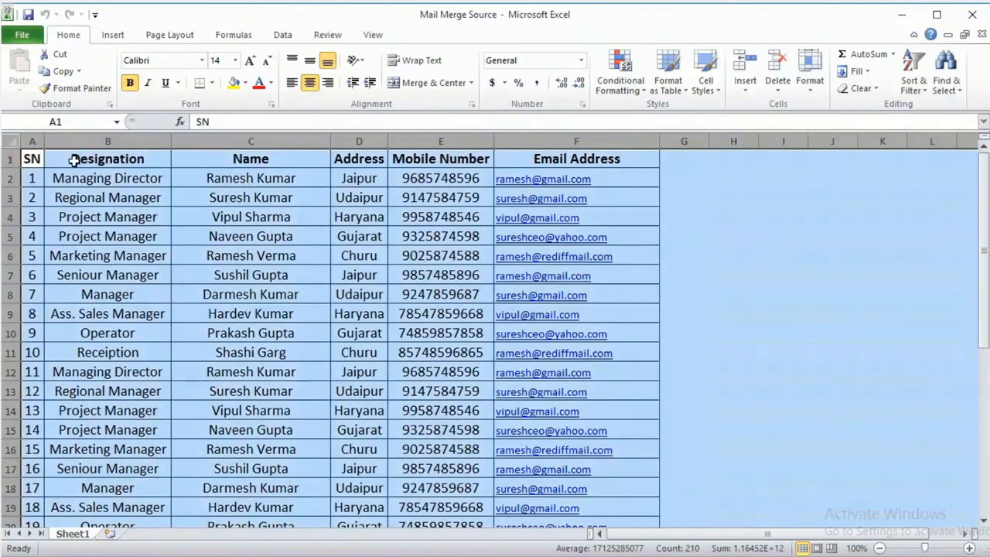
click(169, 35)
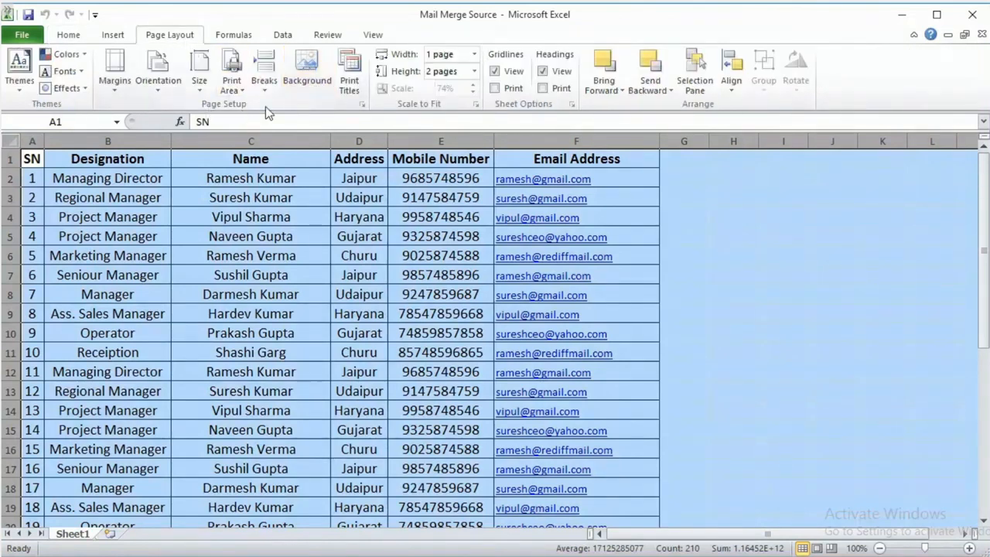
click(349, 77)
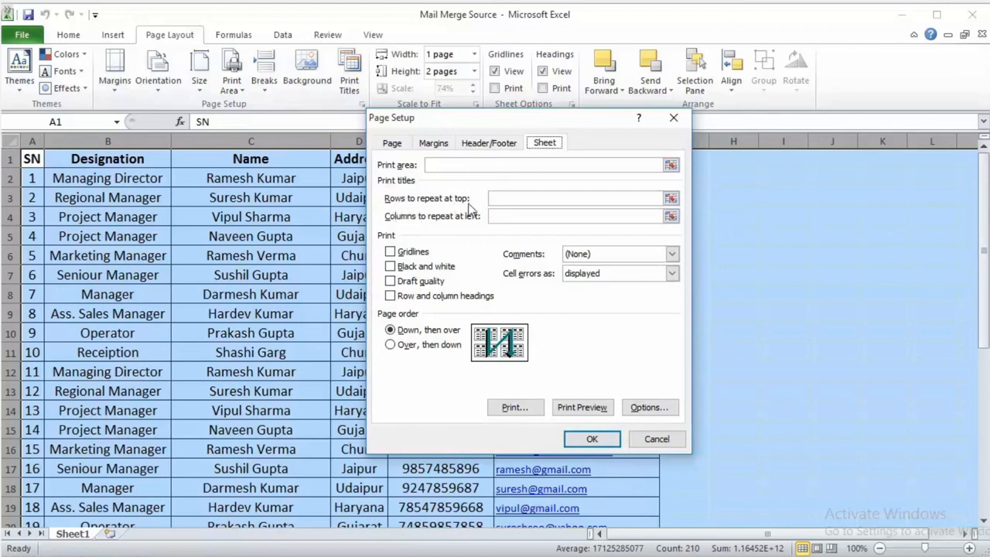
click(570, 199)
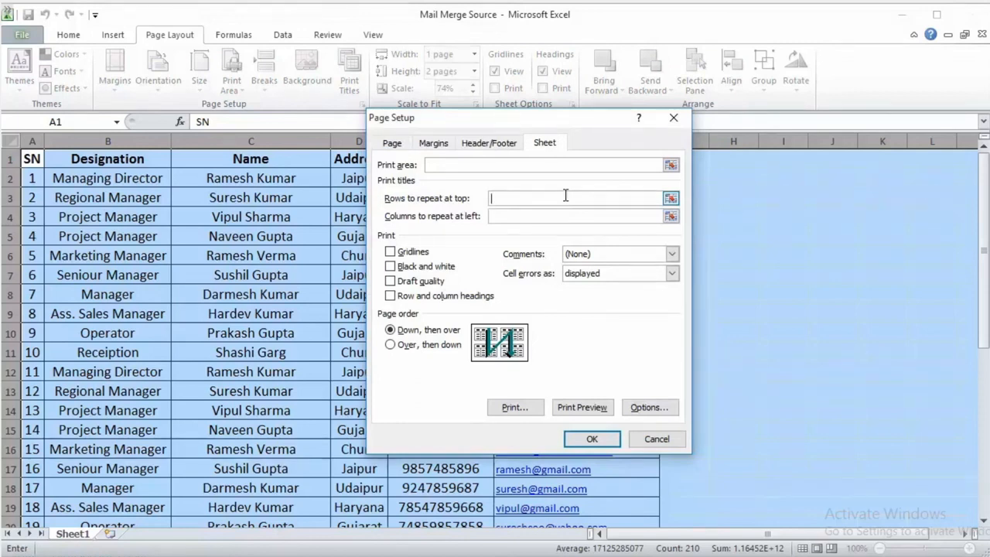
click(552, 217)
click(539, 198)
text($1:$1)
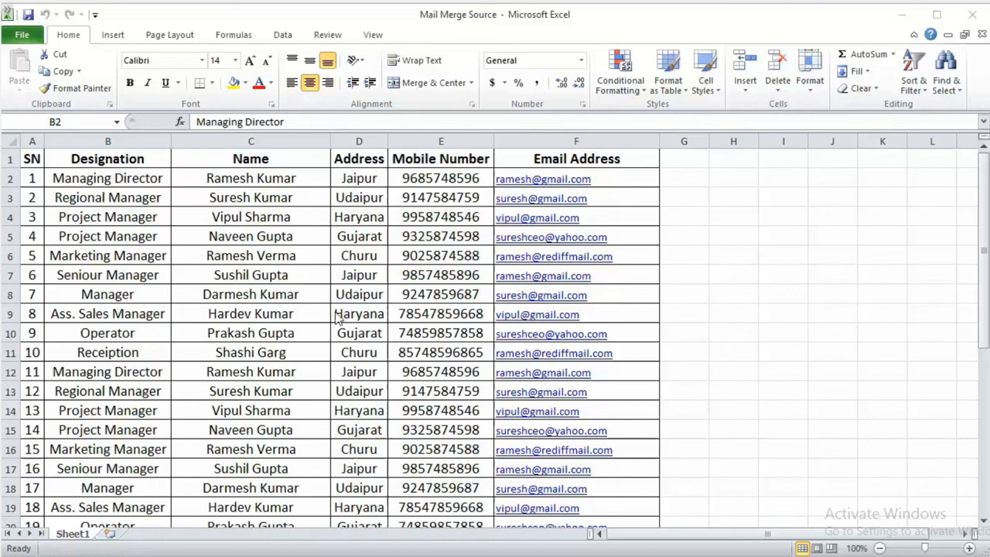
Select the whole worksheet, open its print settings and choose Microsoft Print to PDF as the printer.
click(17, 141)
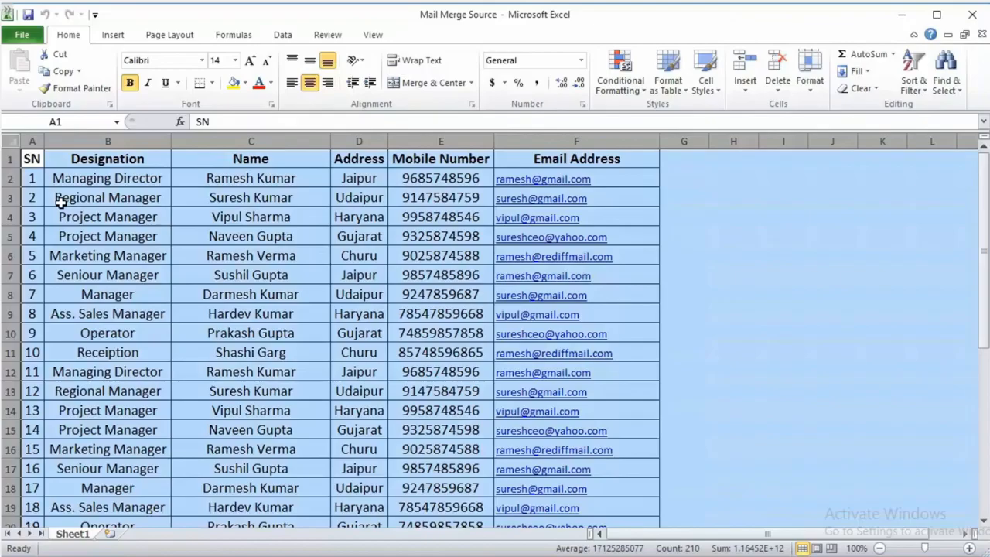
click(31, 38)
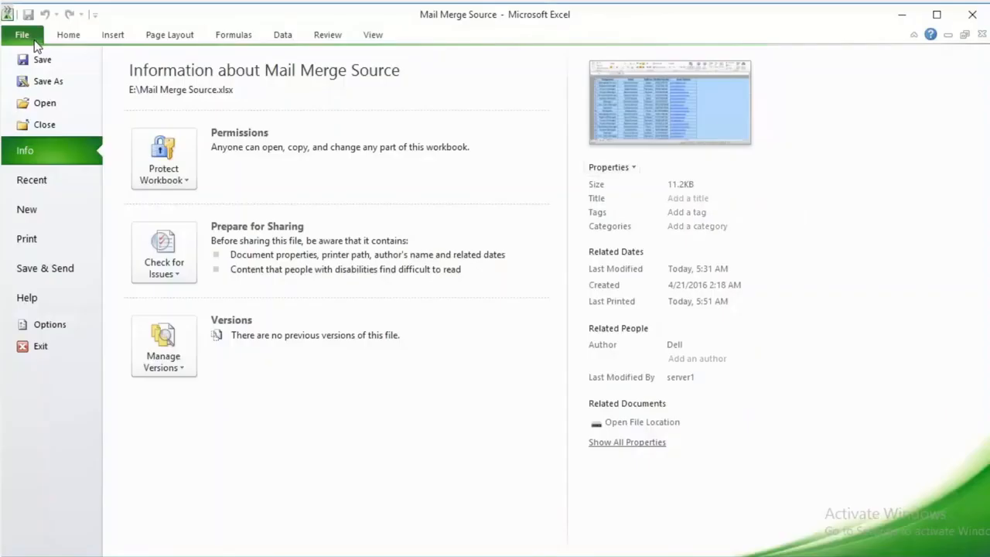
click(32, 238)
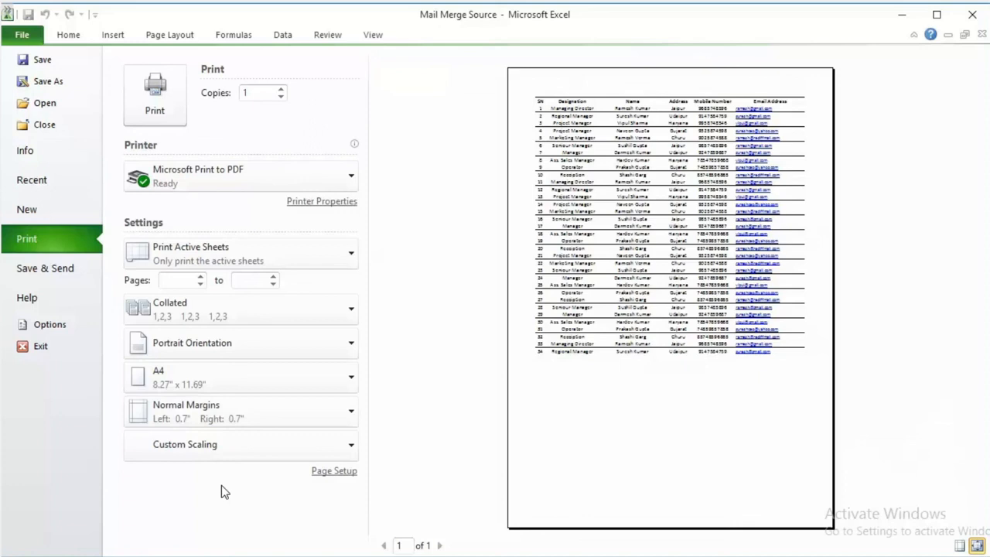
click(351, 177)
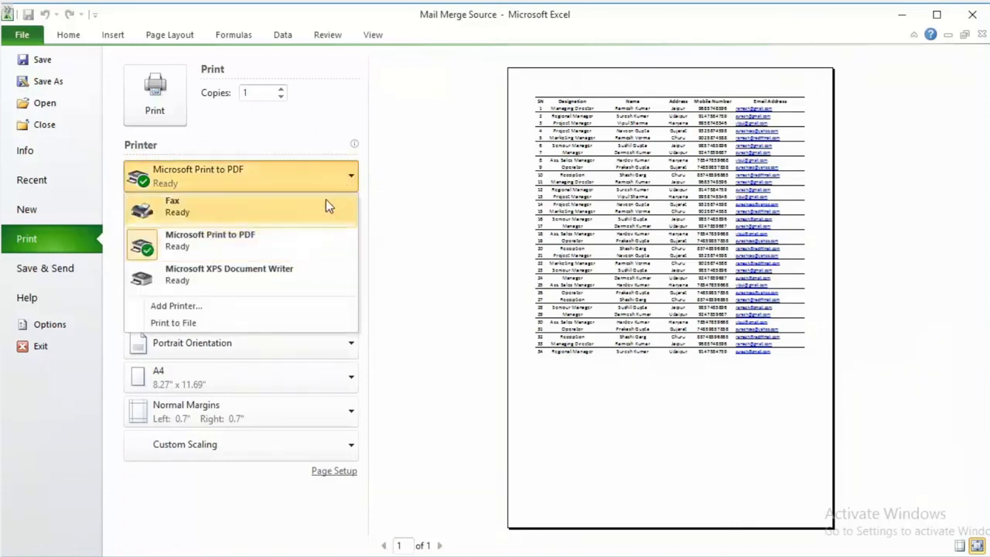
click(279, 246)
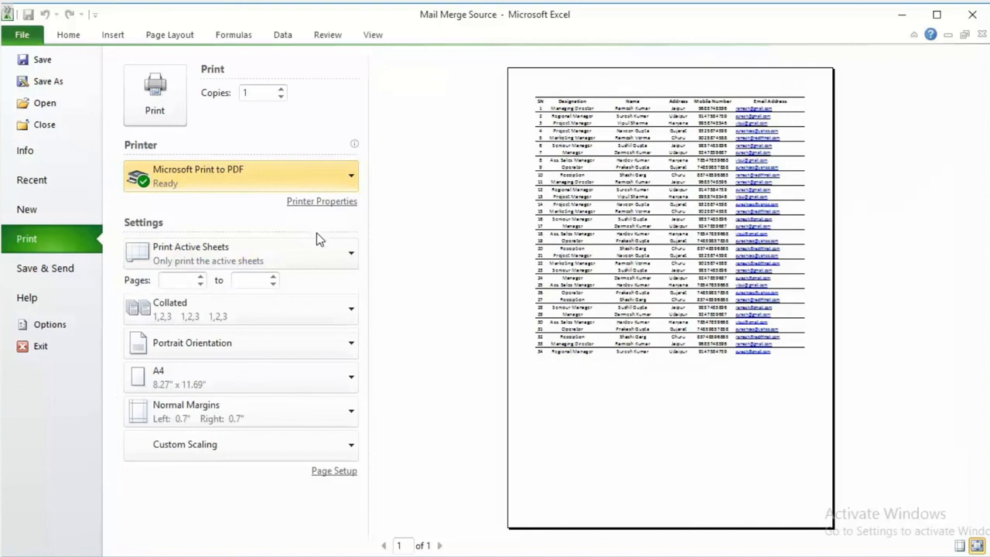
Examine the available print options for collation, orientation, paper size, margins and scaling without changing them.
click(344, 311)
click(345, 314)
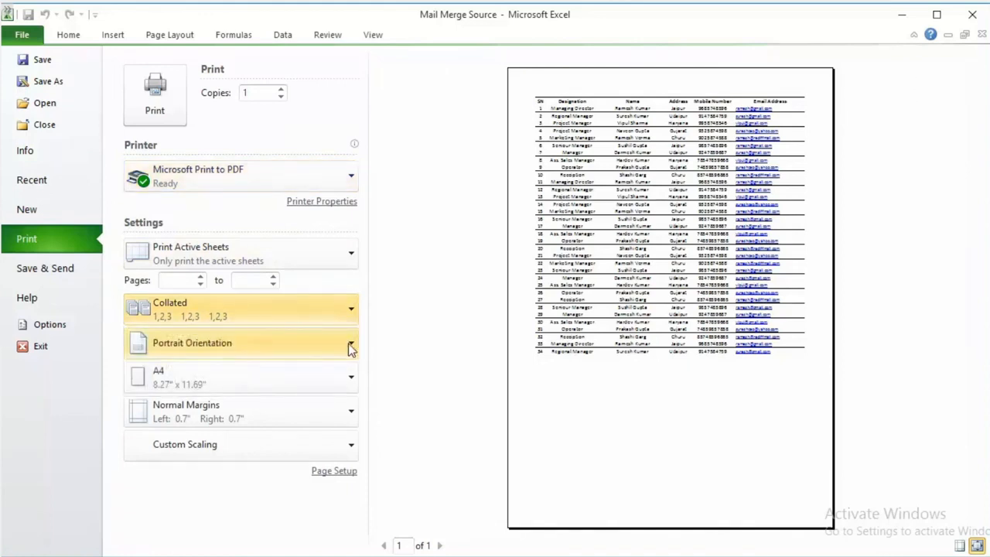
click(349, 346)
click(348, 343)
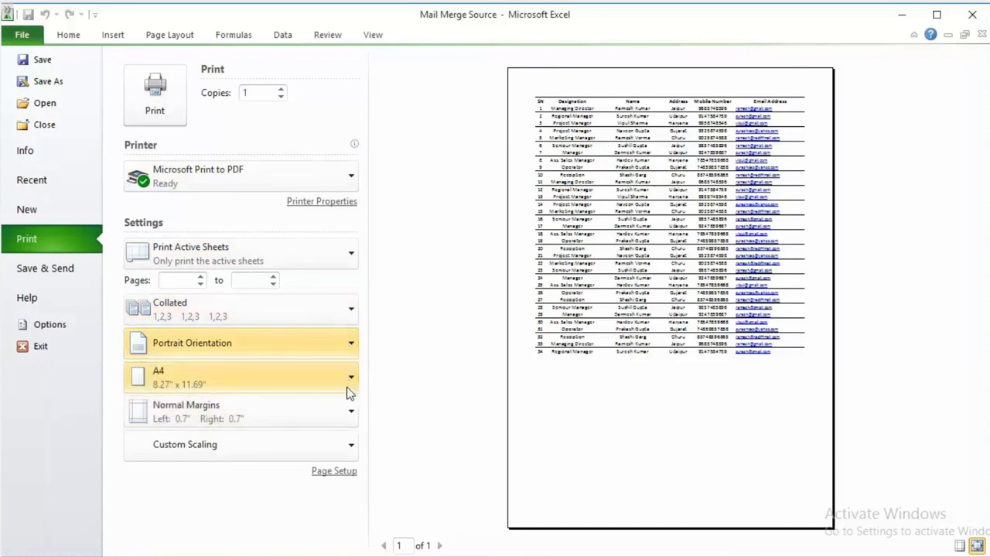
click(347, 385)
click(347, 387)
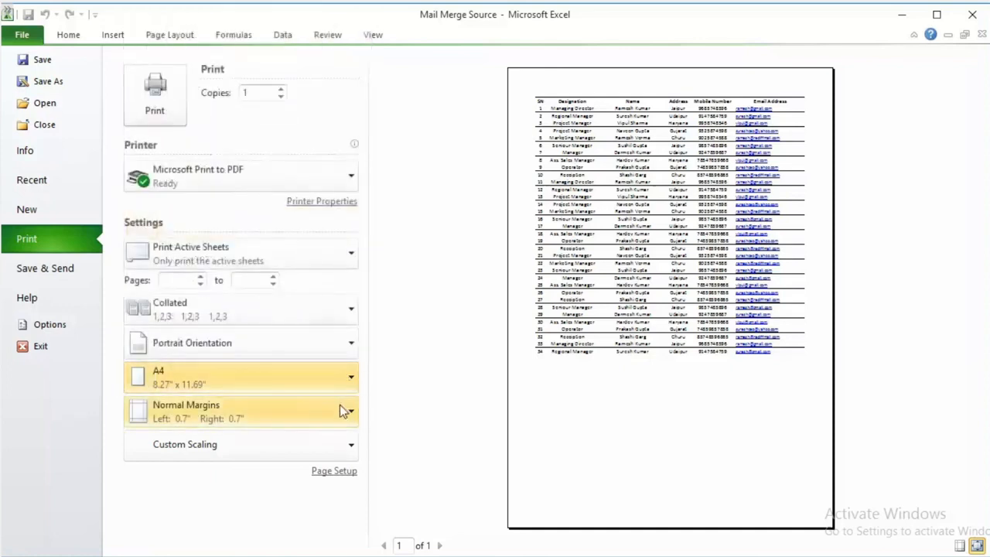
click(340, 411)
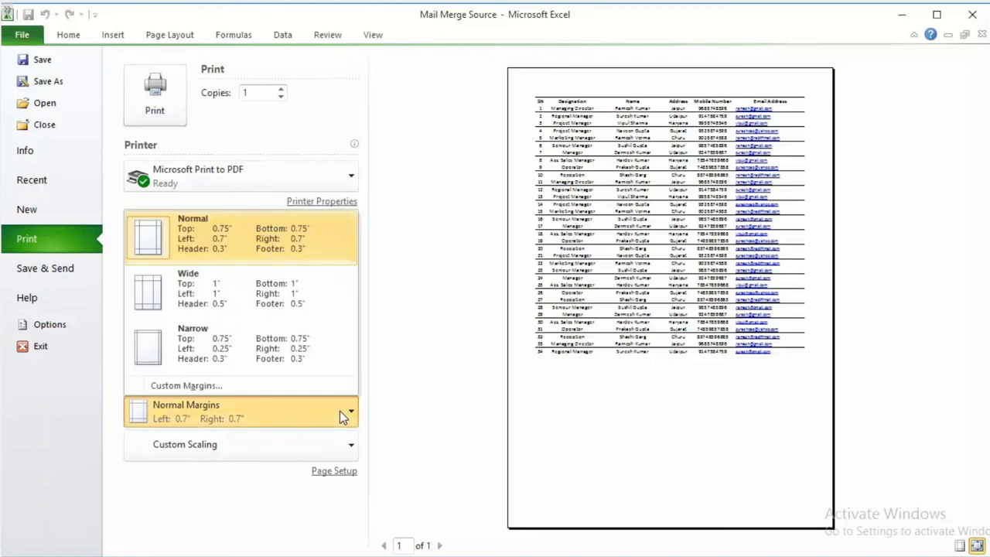
click(340, 411)
click(349, 448)
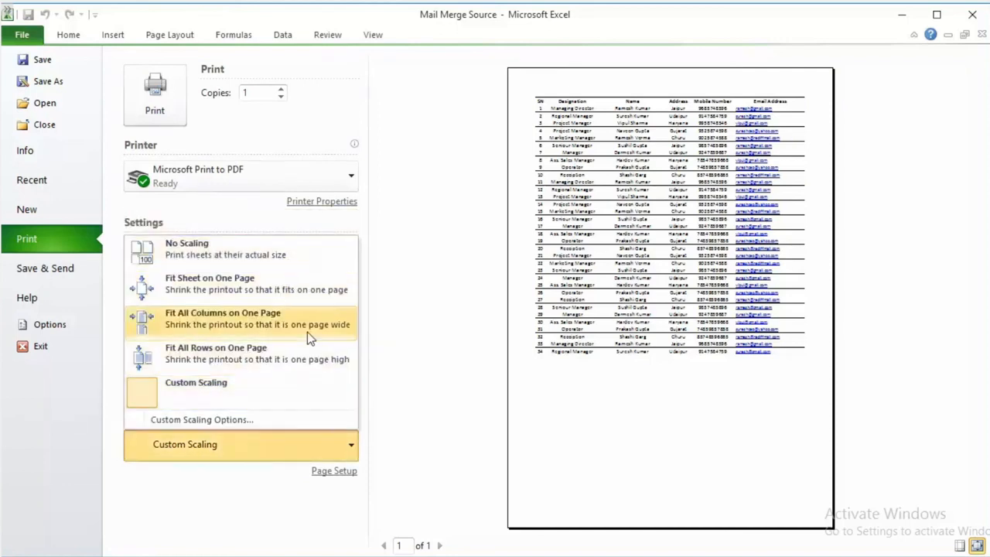
click(346, 451)
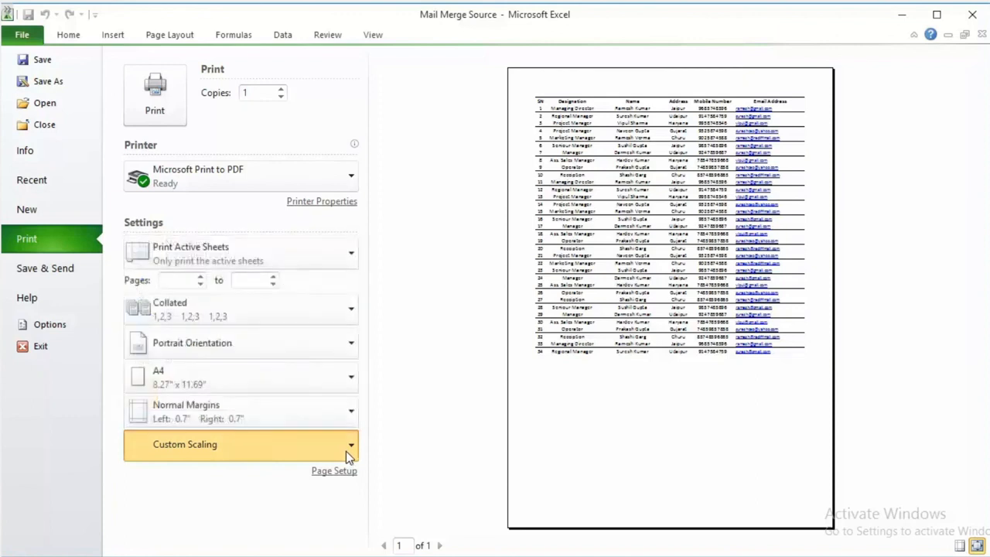